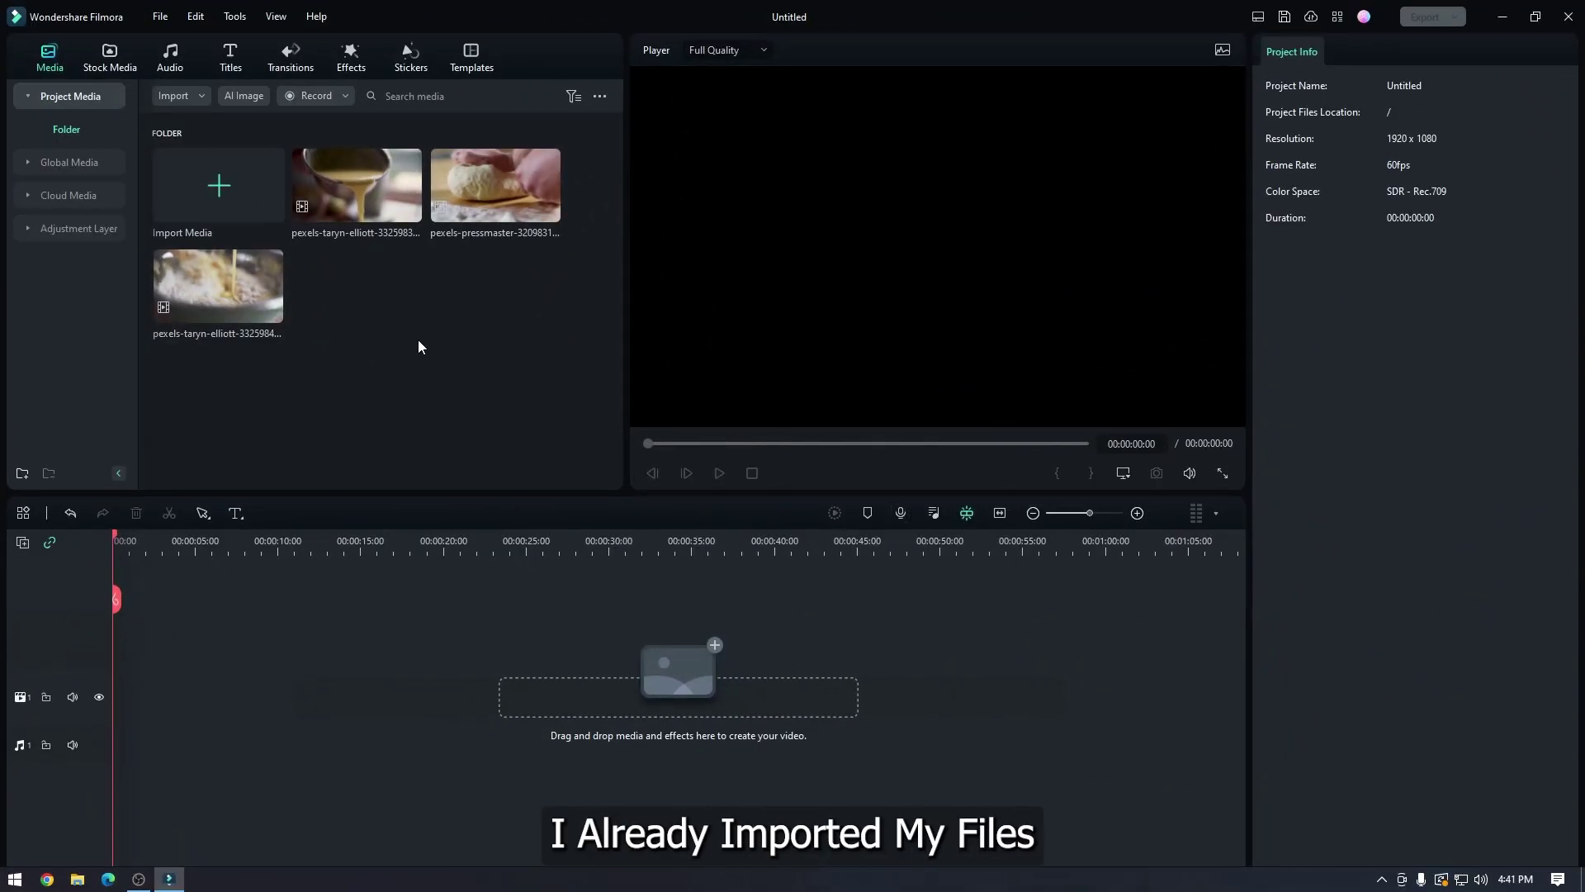
Place the batter-pouring clip at the start of the first video track, keeping the project settings of 1920 x 1080 60fps.
left_click_drag(363, 207, 140, 696)
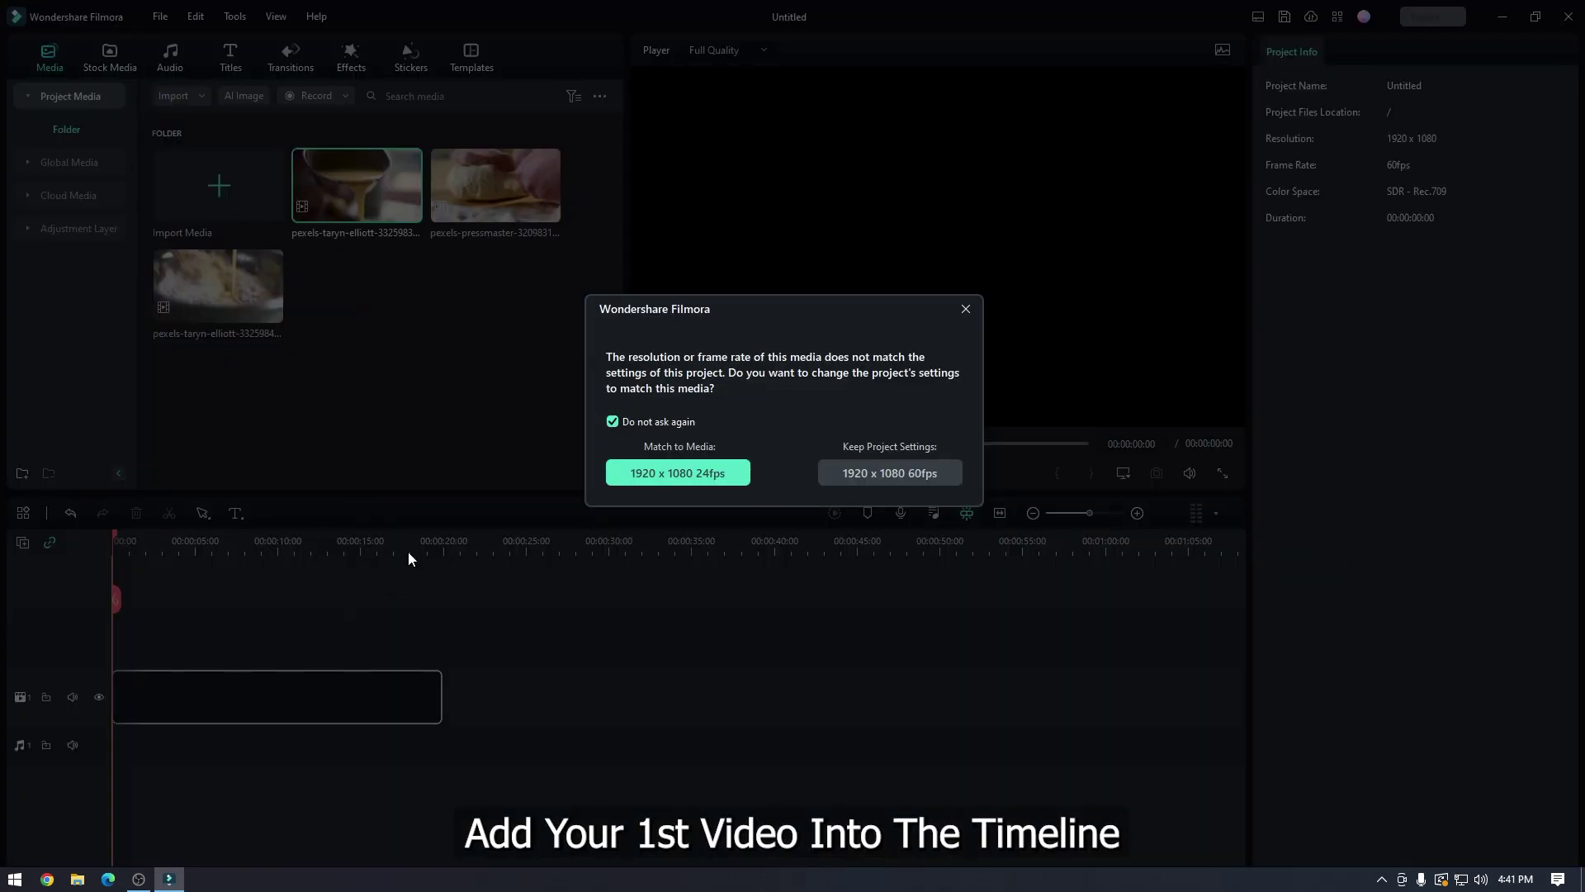
left_click(855, 478)
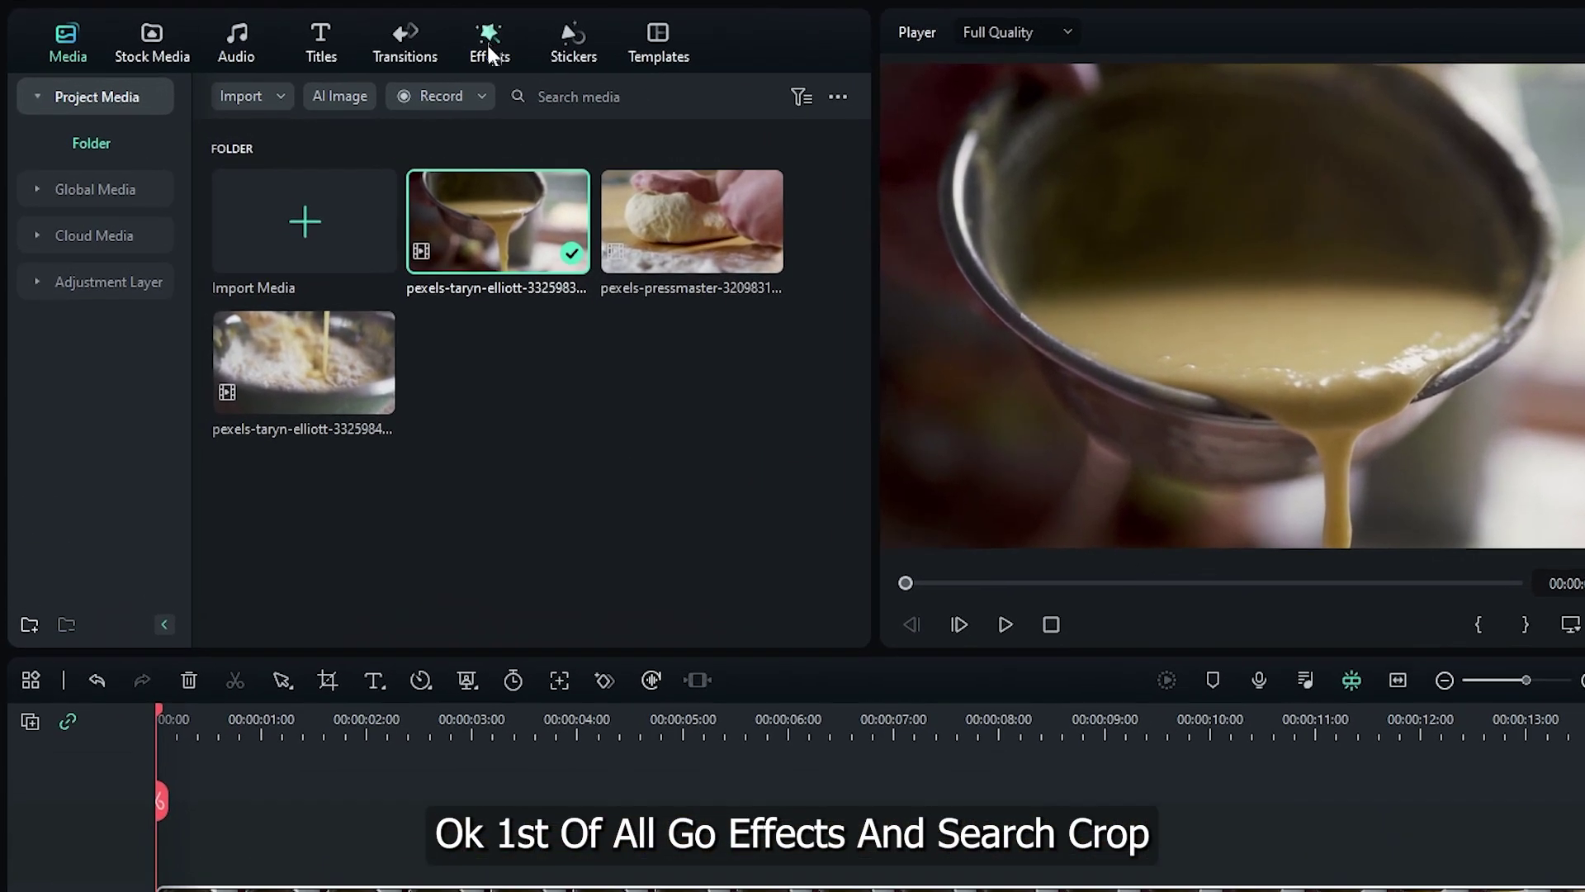
Search the effects library for "crop" and apply the Crop effect to the batter-pouring clip.
left_click(351, 60)
left_click(477, 86)
type("crop")
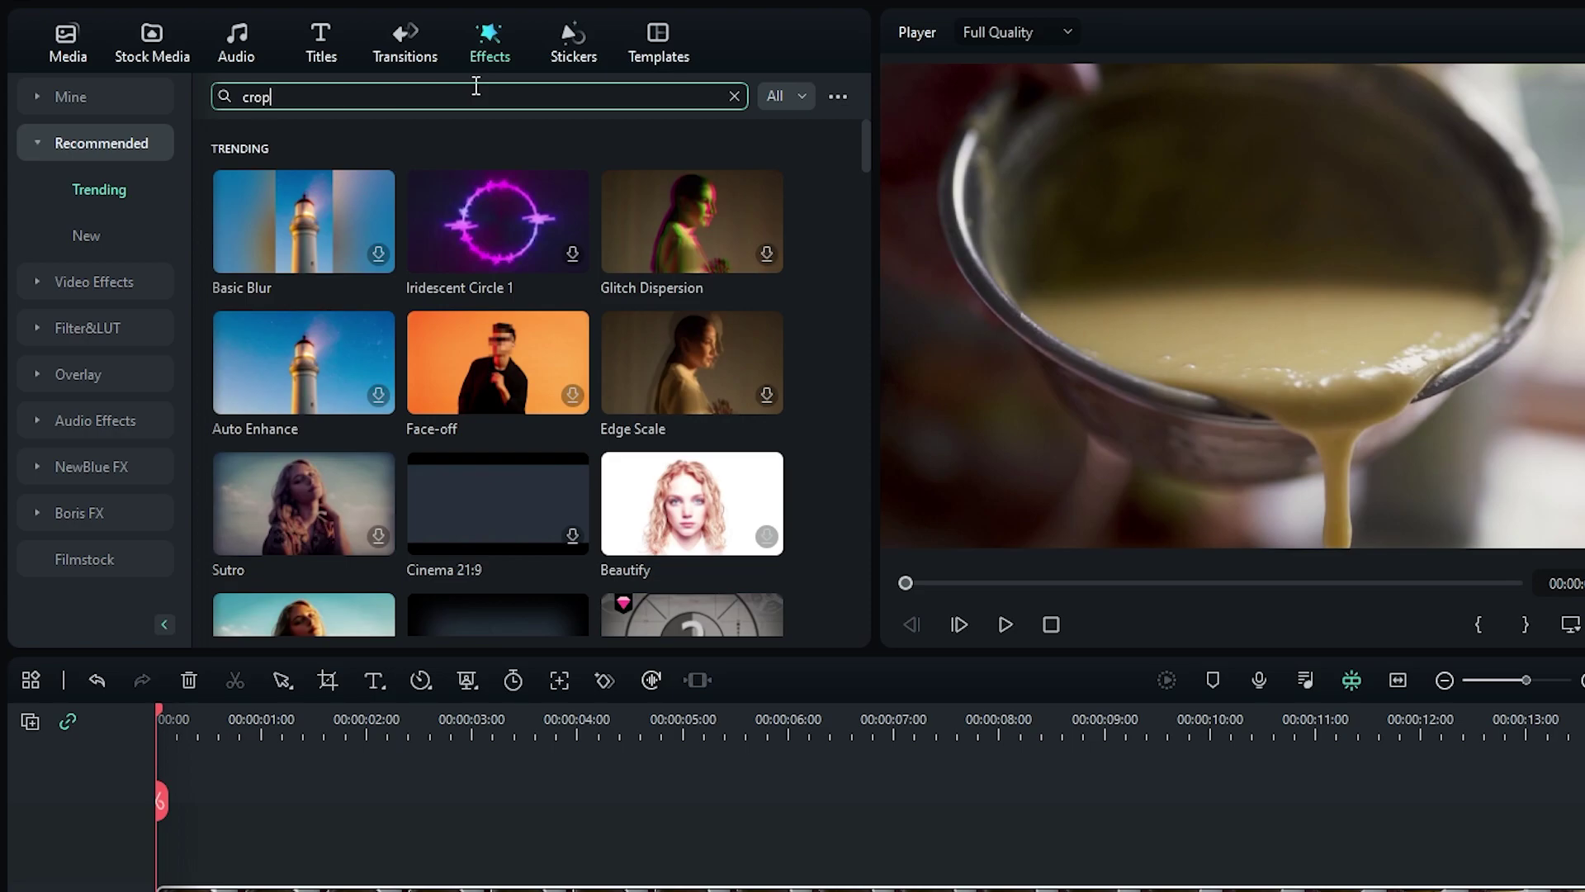
key("Return")
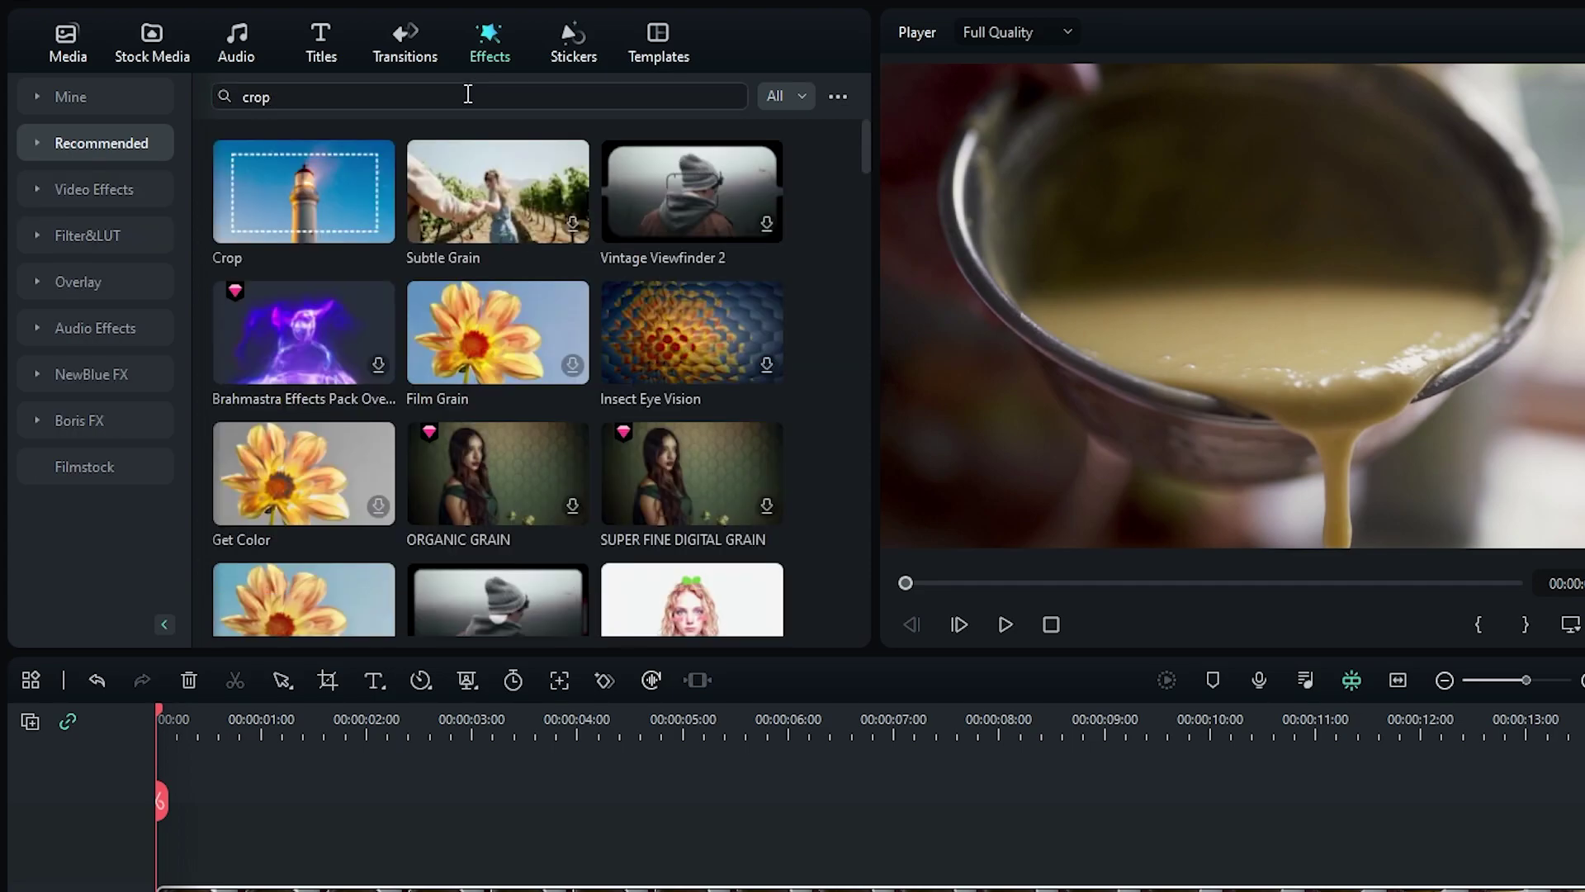
left_click_drag(320, 228, 273, 891)
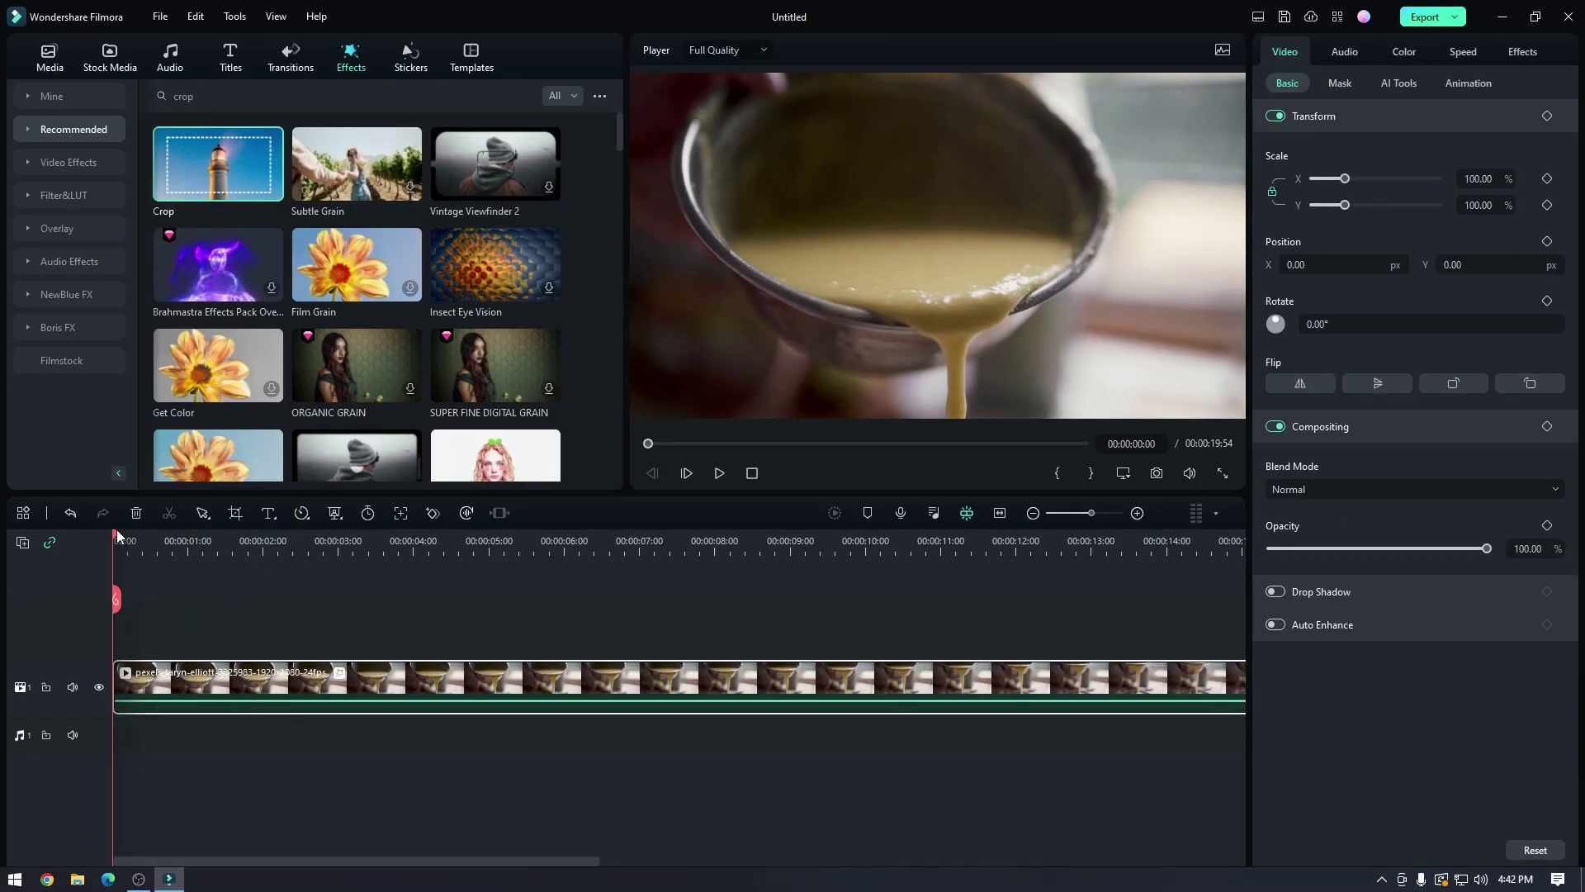
Add keyframes to the Crop effect's Left and Right values at 00:00:02:00 on the batter-pouring clip.
left_click_drag(116, 532, 265, 541)
key("Left")
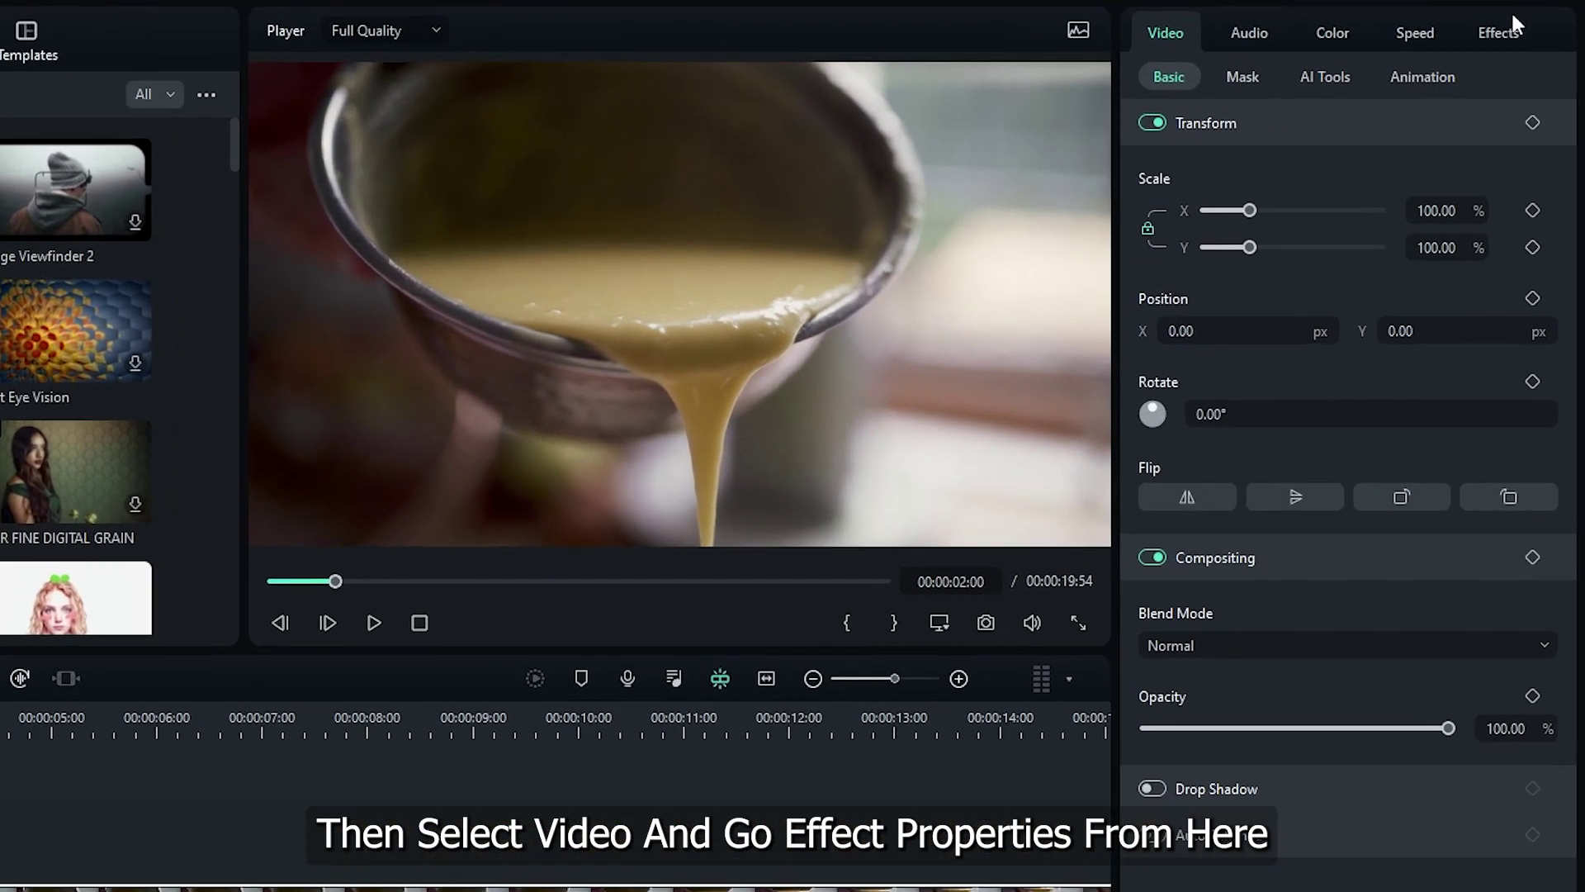
left_click(1523, 52)
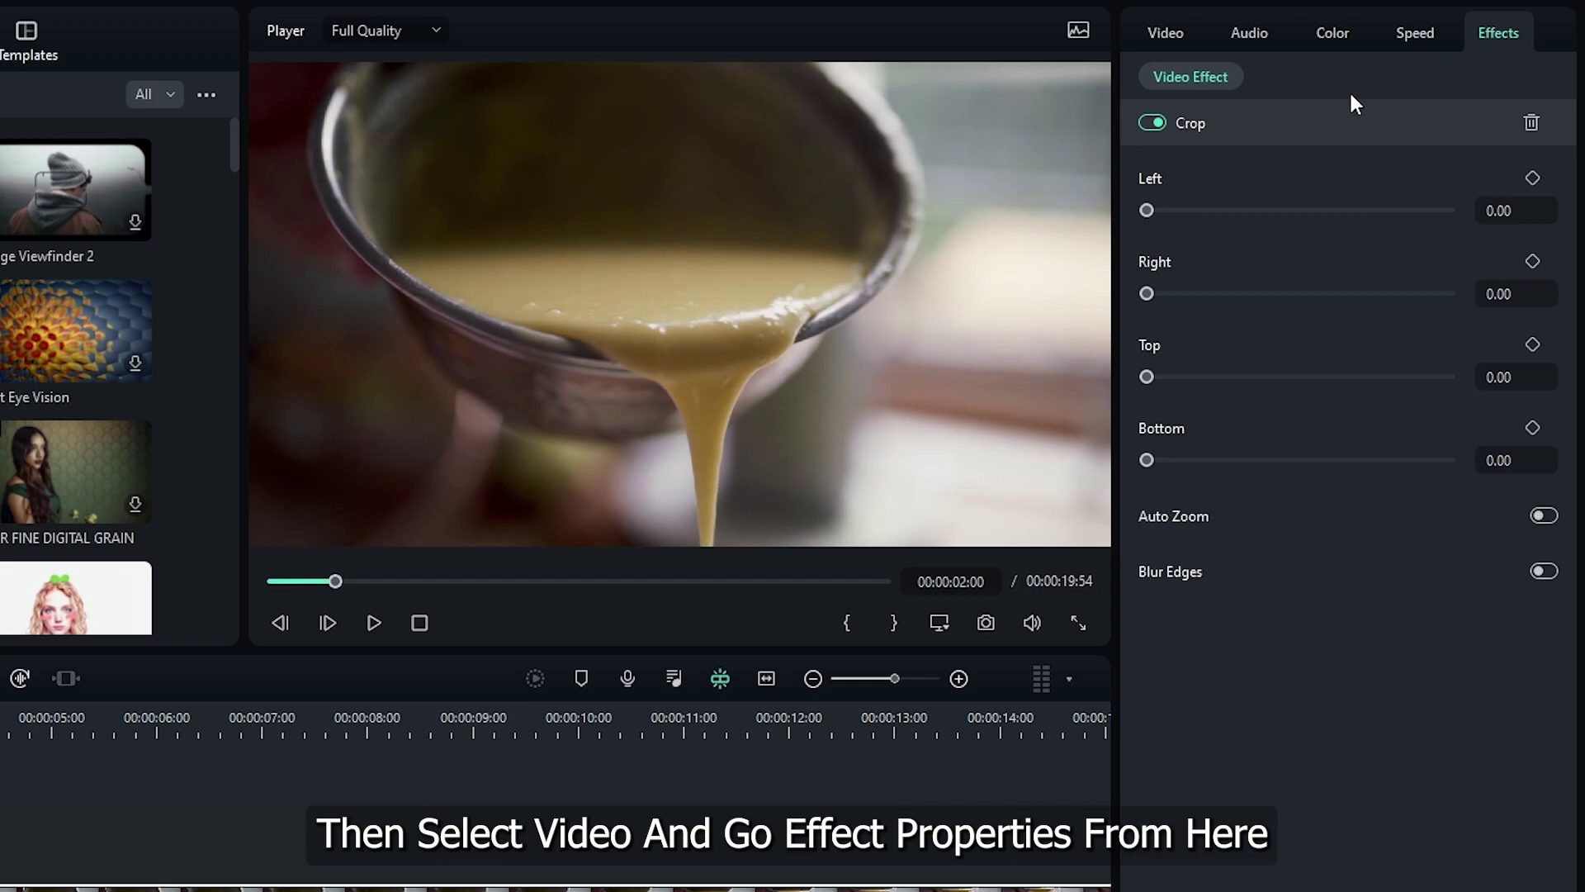
left_click(1533, 179)
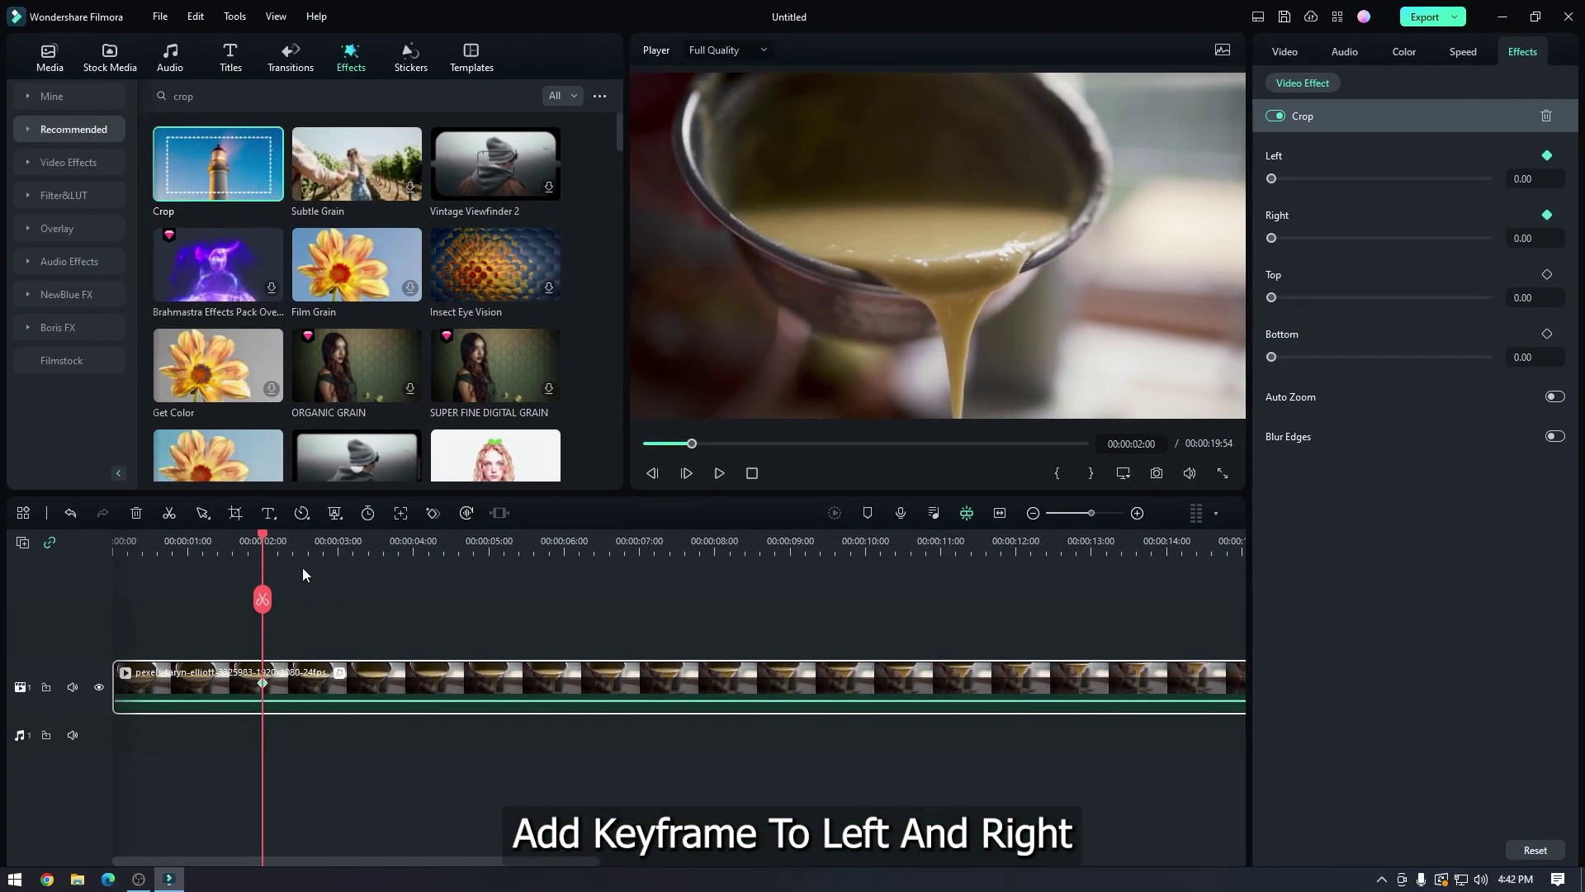
Set the Crop effect's Left and Right values to 25 at 00:00:02:30 and play back the crop animation.
left_click_drag(268, 537, 300, 535)
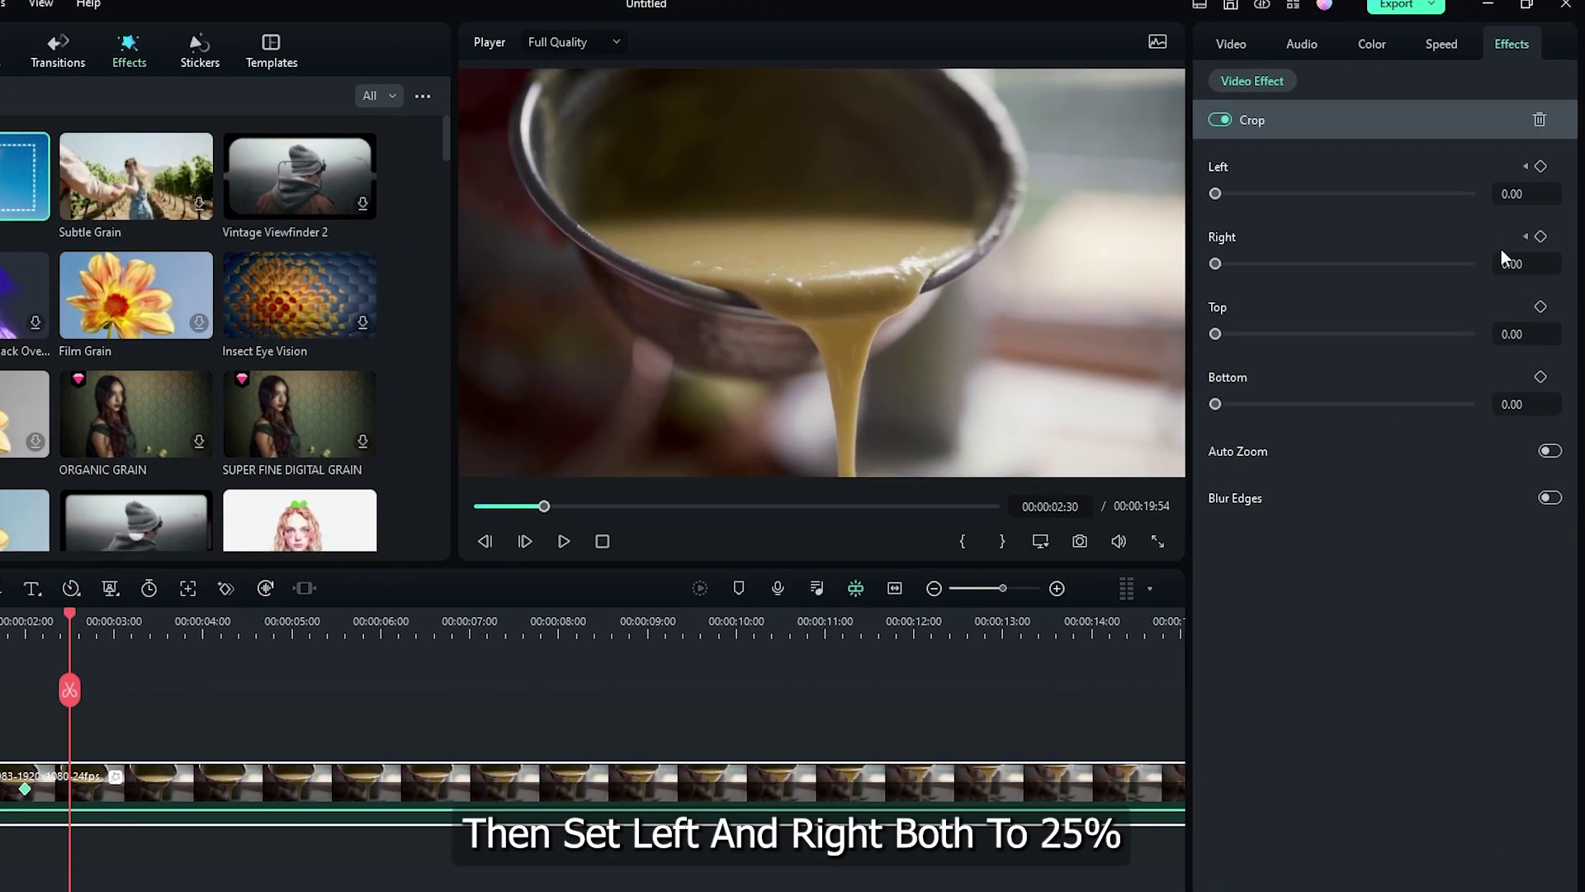
left_click(1532, 178)
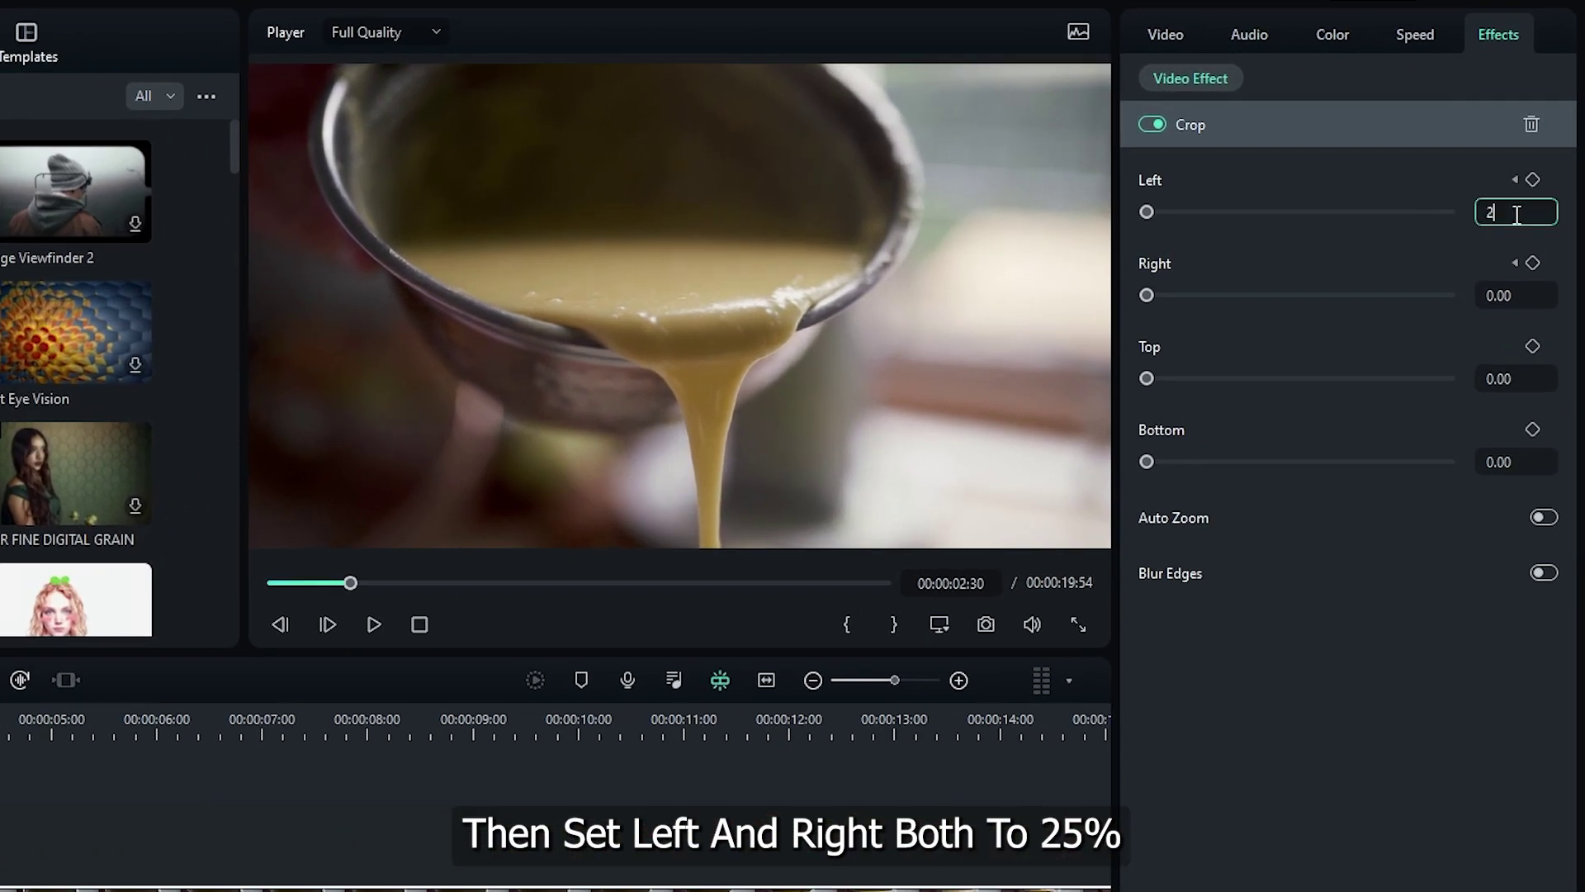
key("Return")
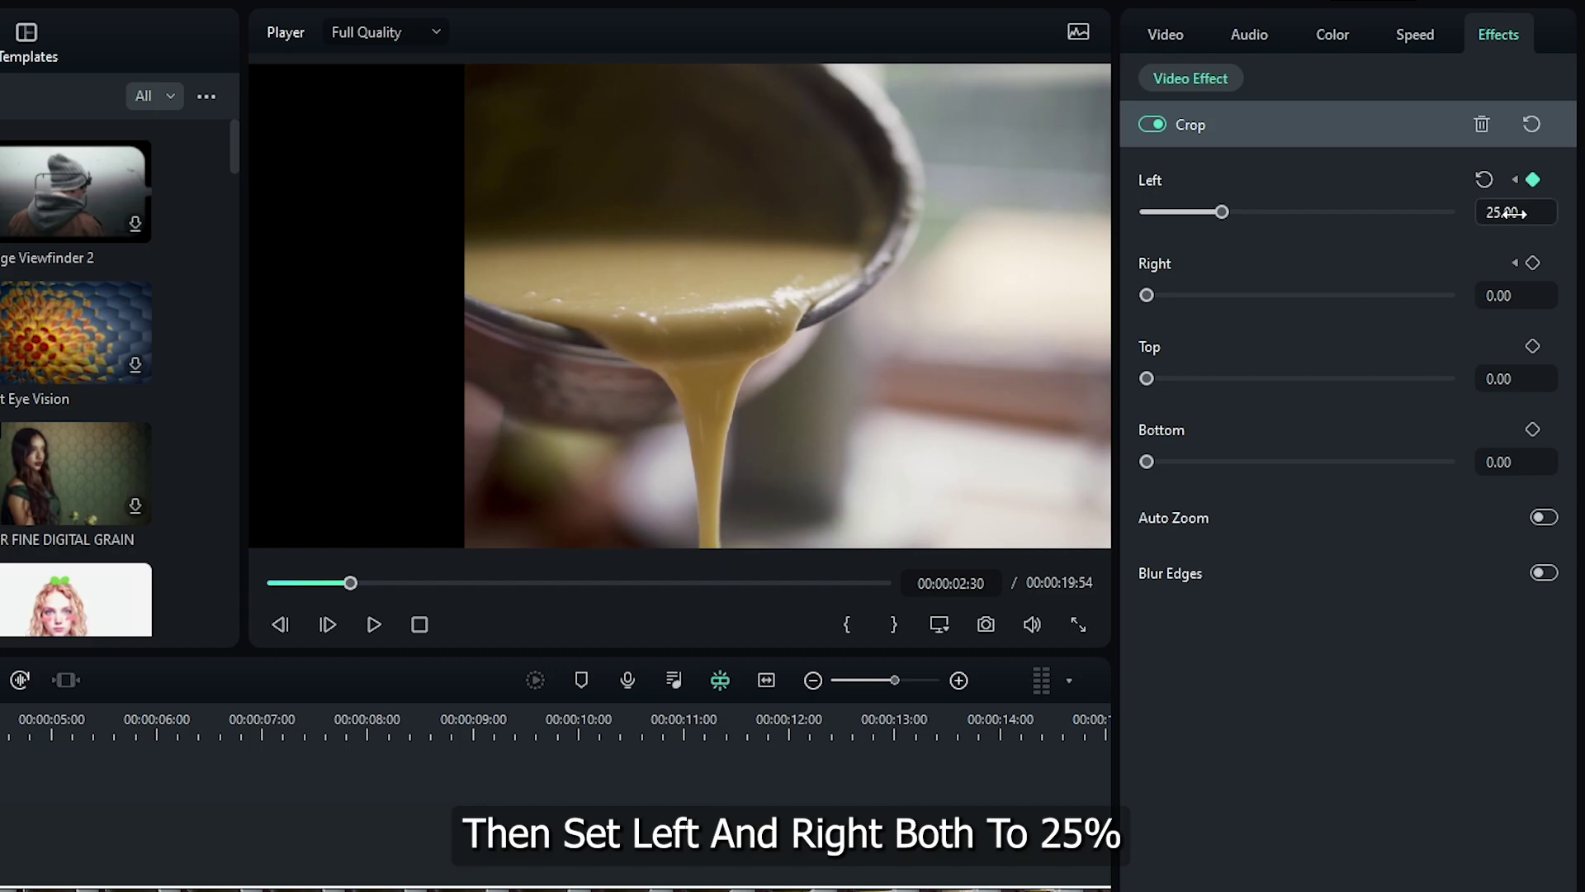
left_click(1514, 295)
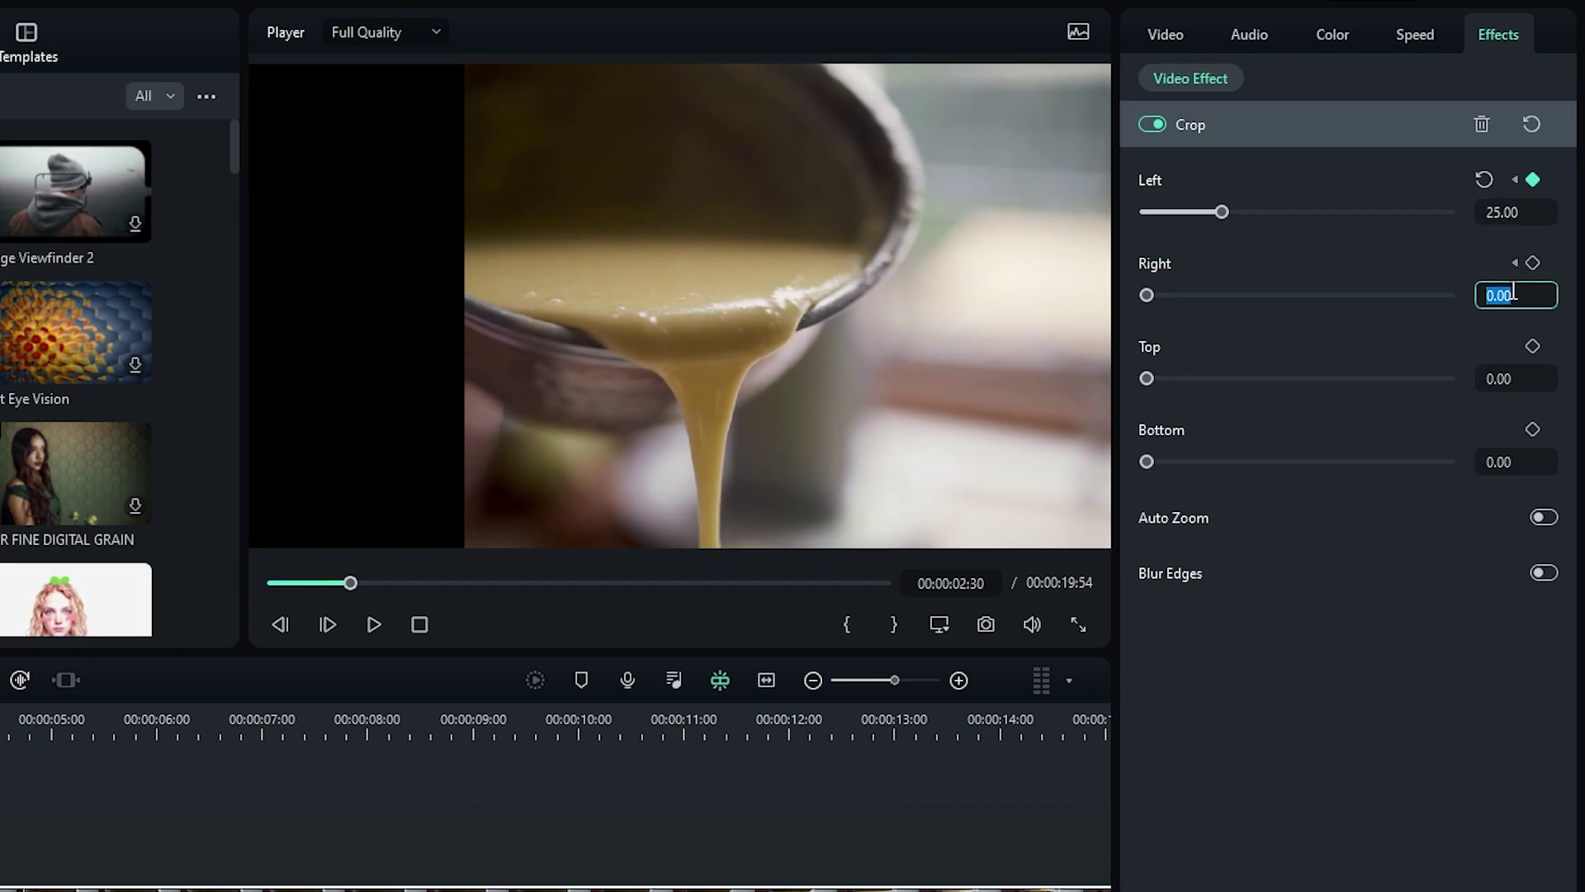
type("25")
key("Return")
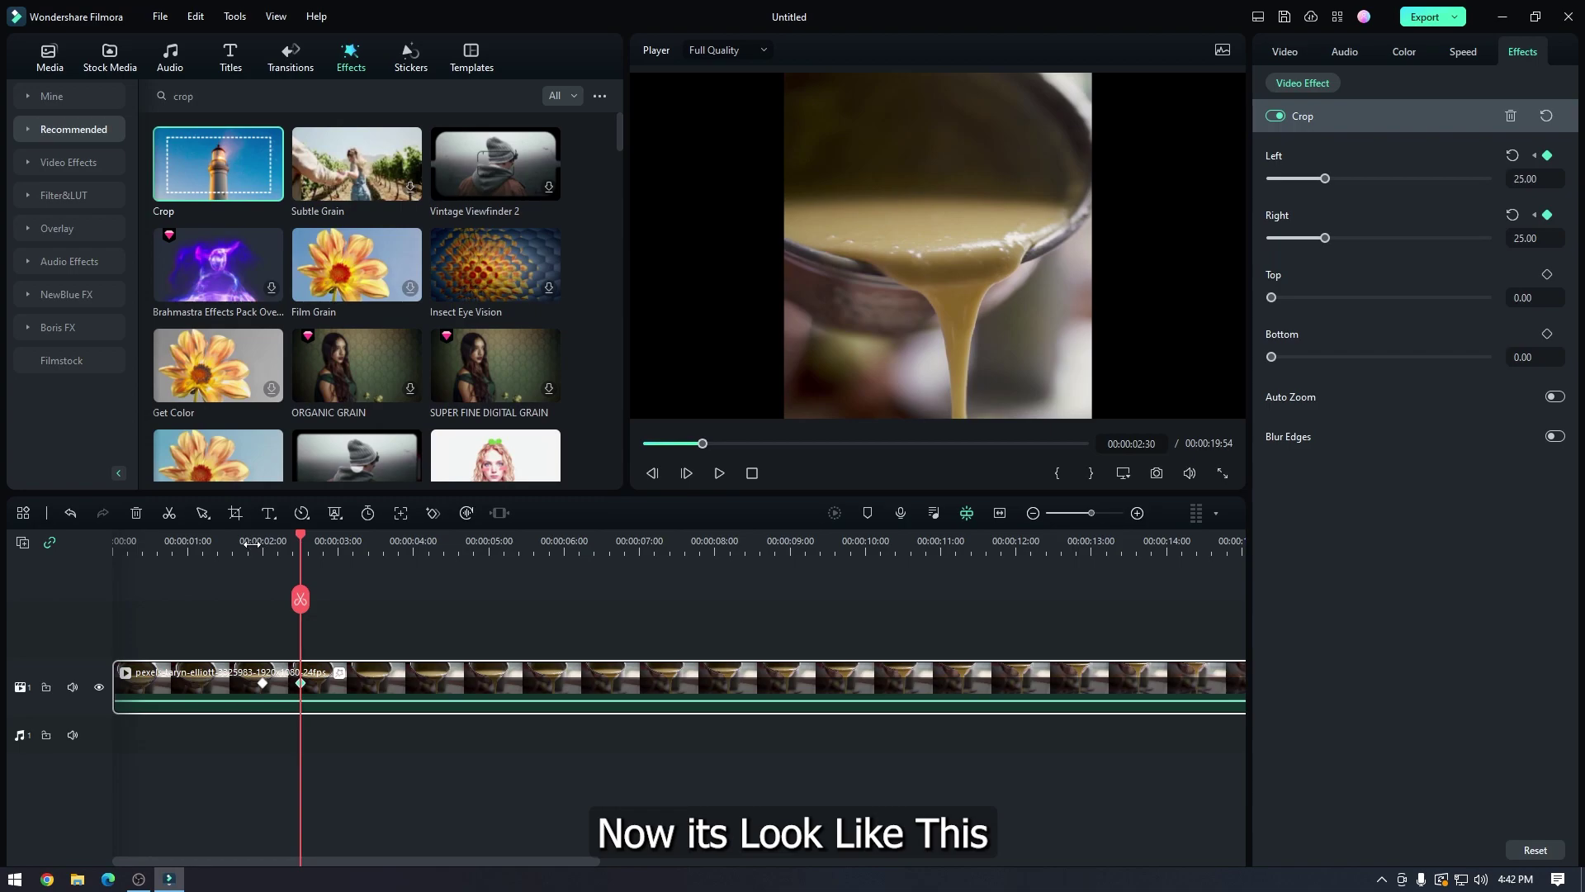
key("space")
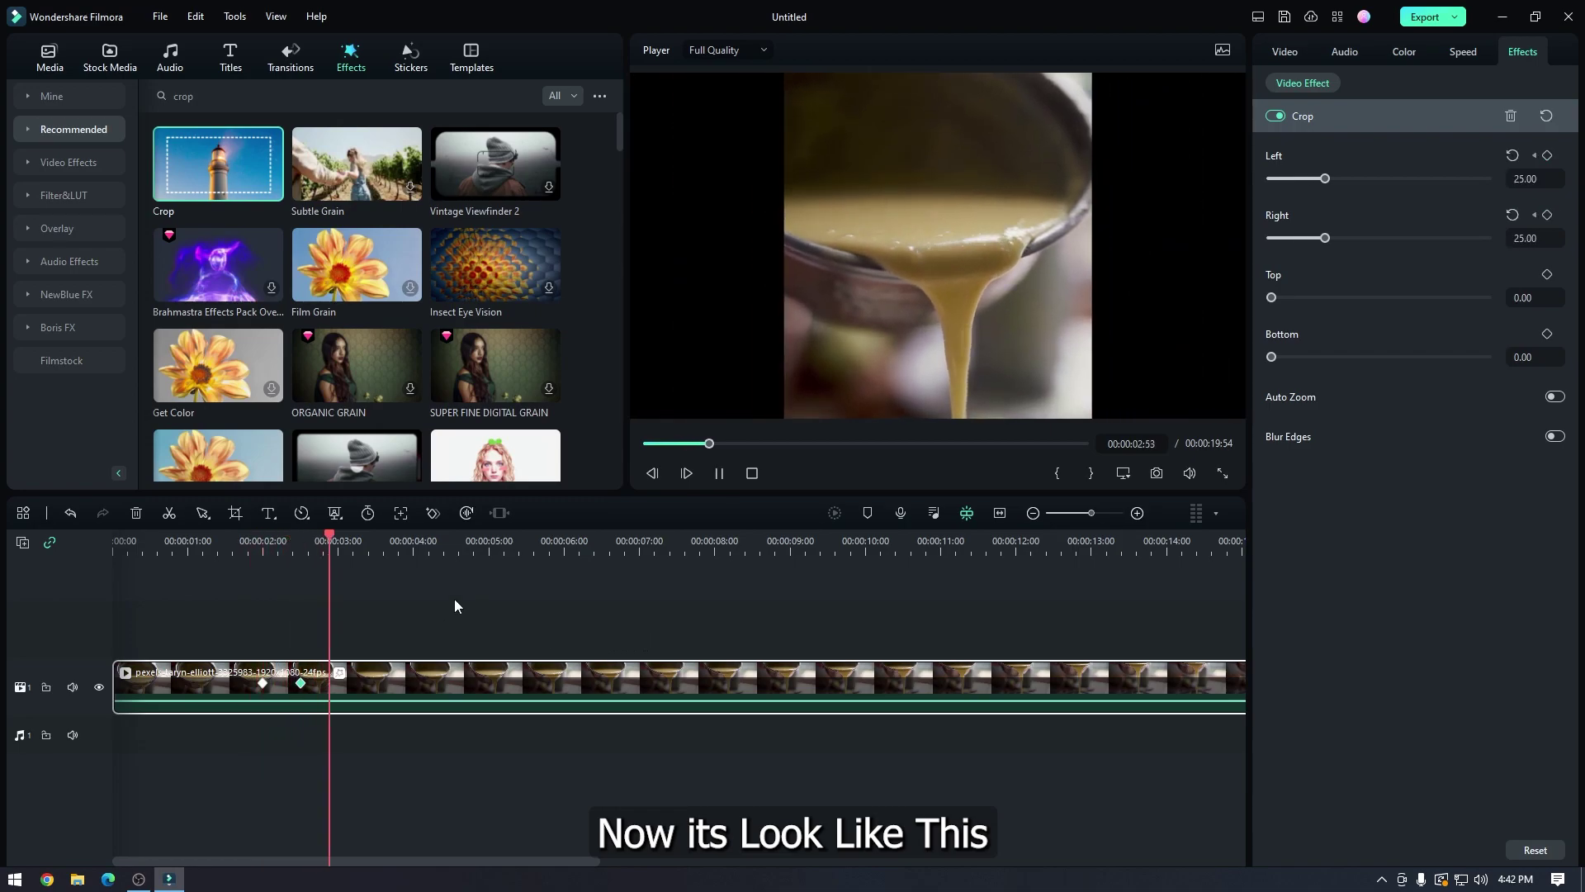
left_click(250, 542)
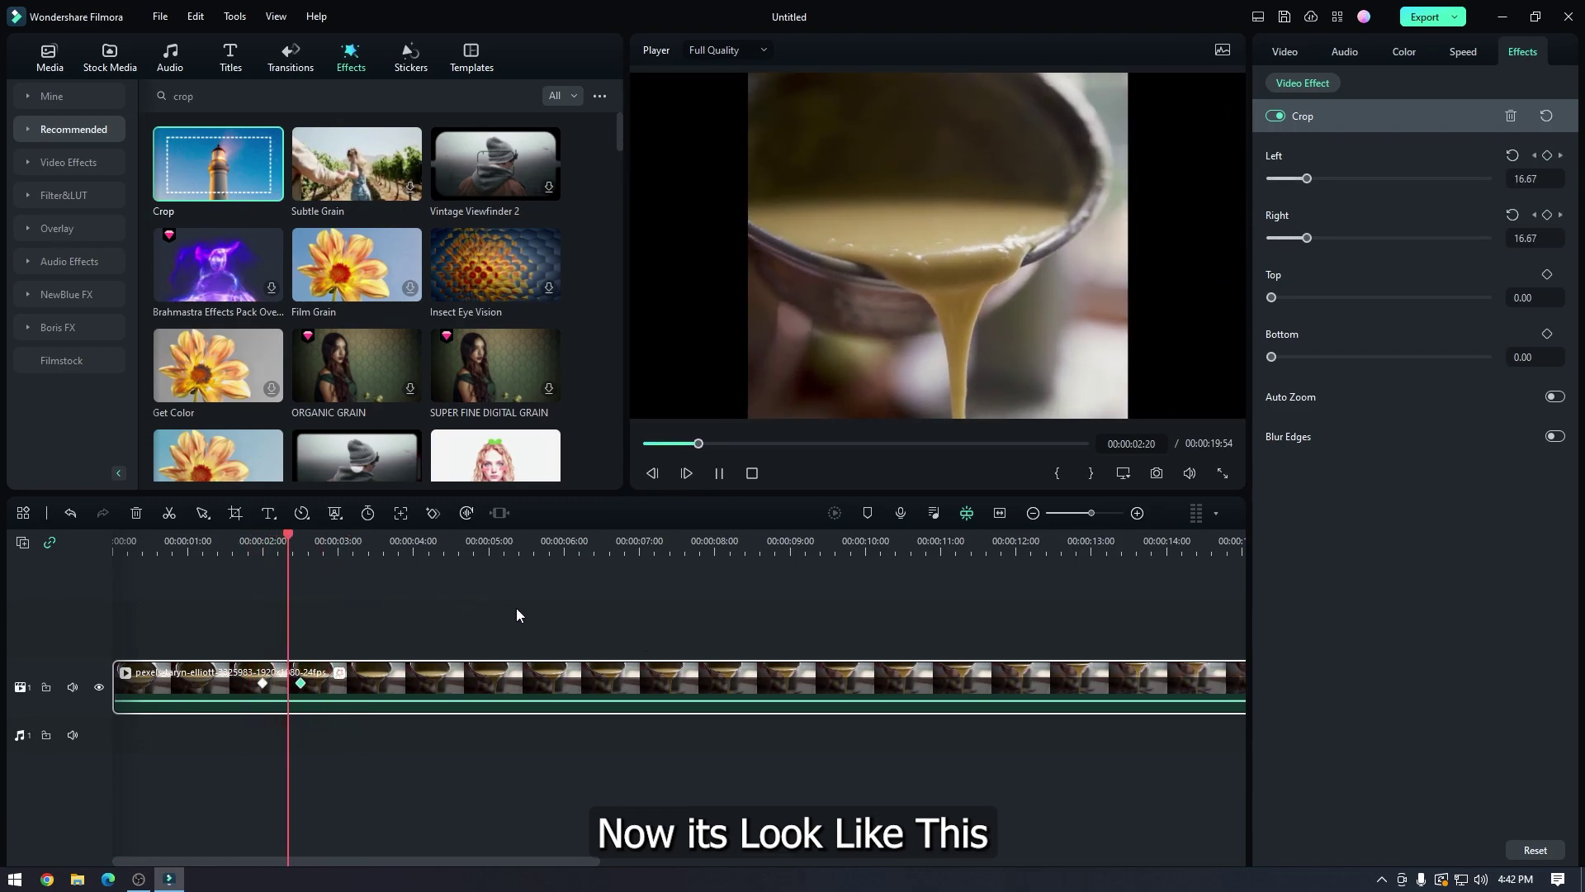
Add a Position keyframe at the first crop keyframe (00:00:02:00) and set Position X to -482 px at 00:00:02:30.
left_click(1534, 156)
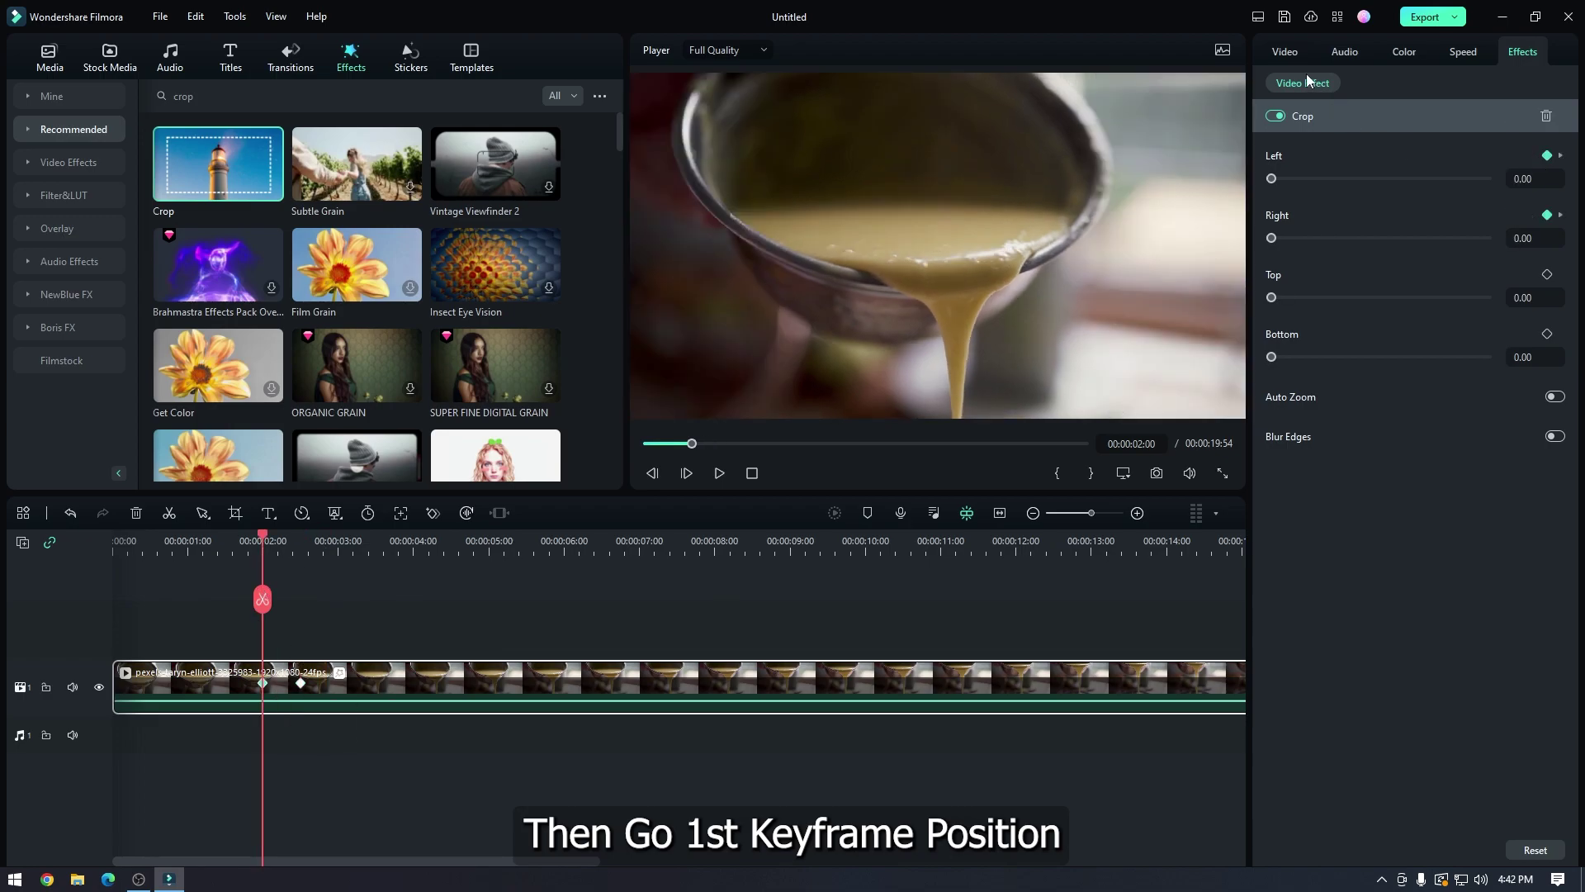
left_click(1288, 53)
left_click(1547, 241)
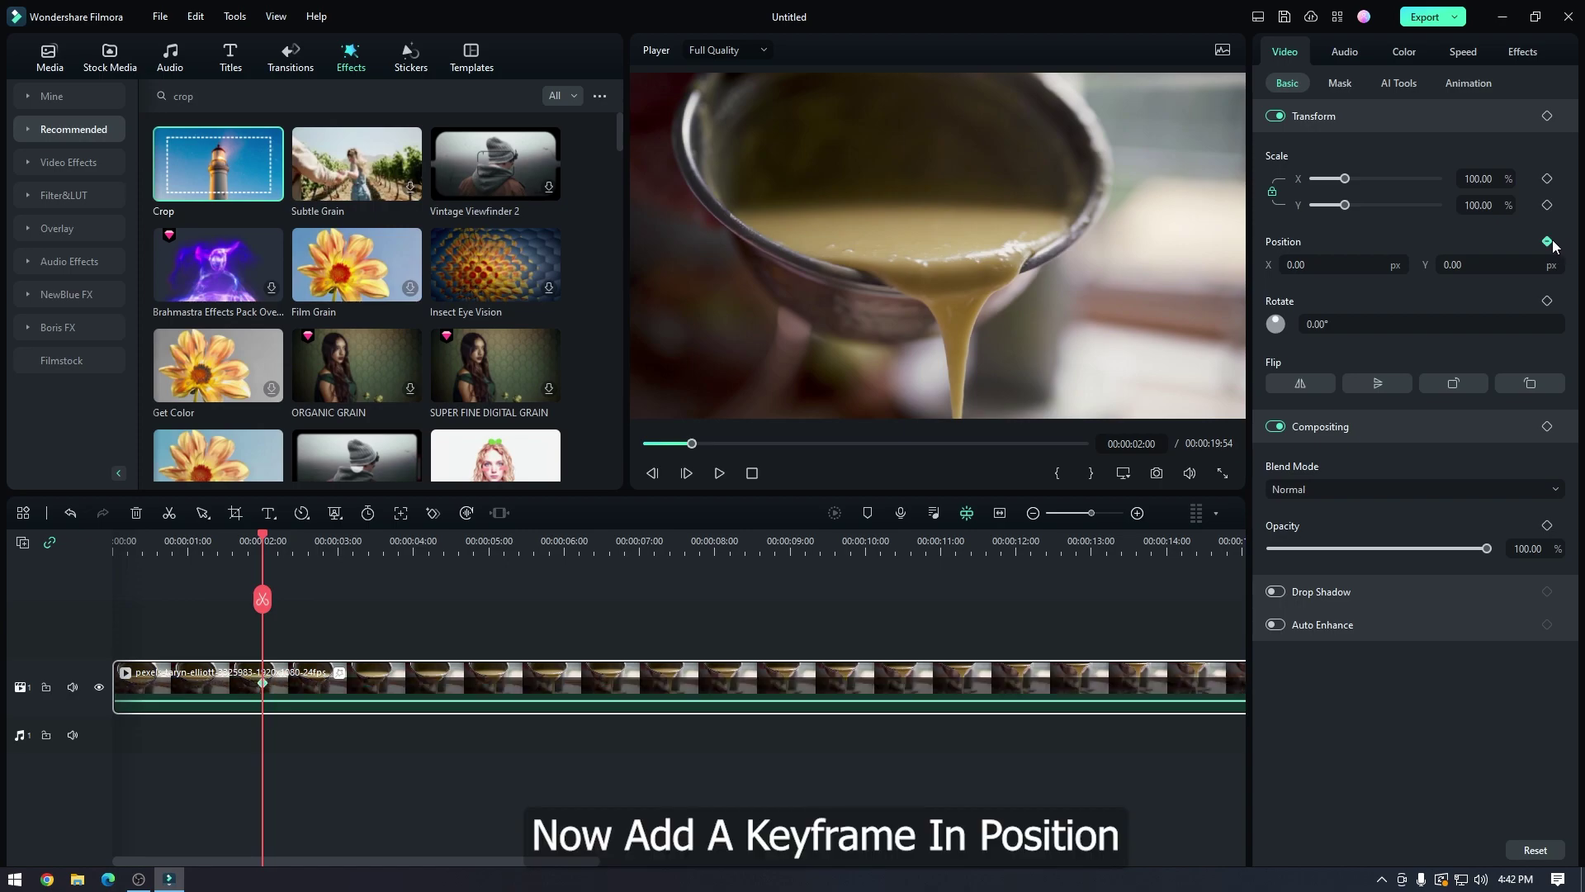
left_click_drag(264, 534, 300, 542)
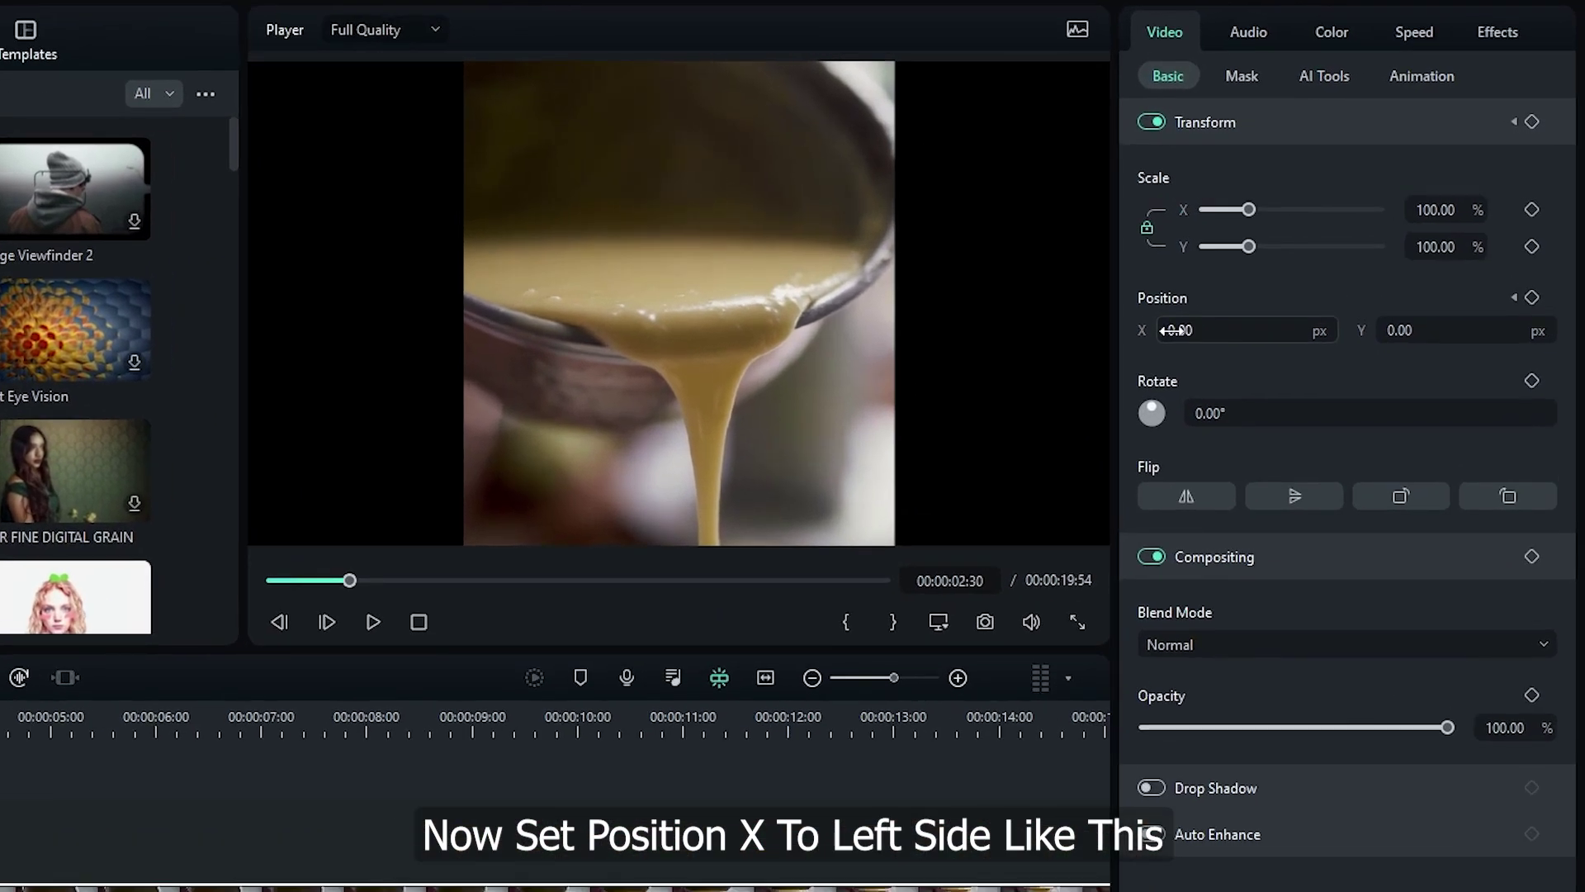
left_click_drag(1166, 330, 962, 330)
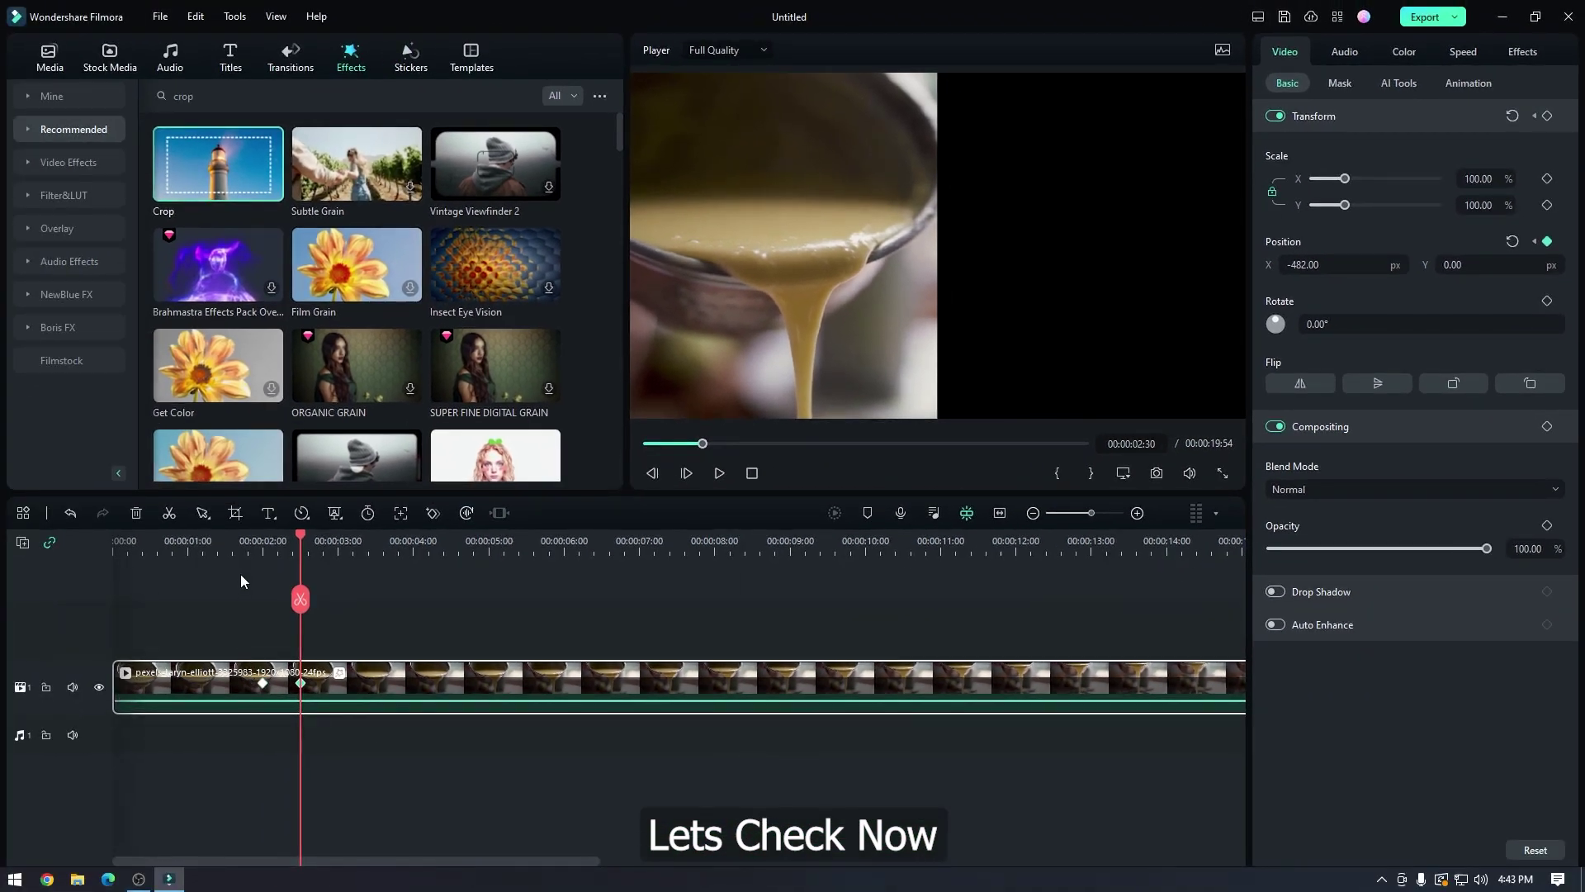
Play back the batter-pouring clip's crop and position animation from just before the first keyframe.
left_click(240, 545)
key("space")
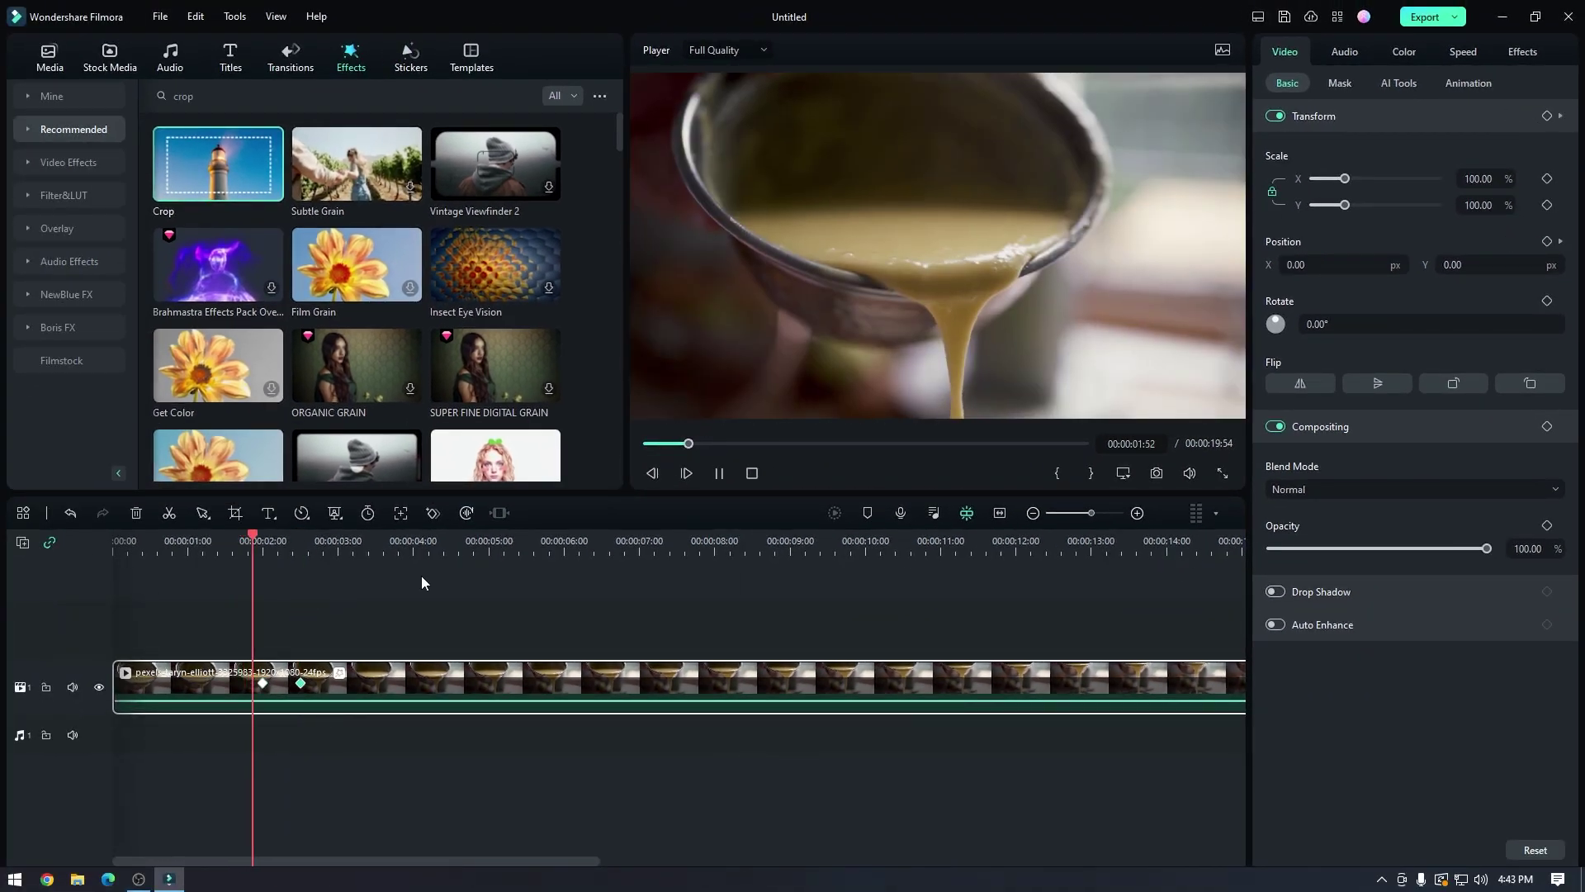
left_click(238, 545)
key("space")
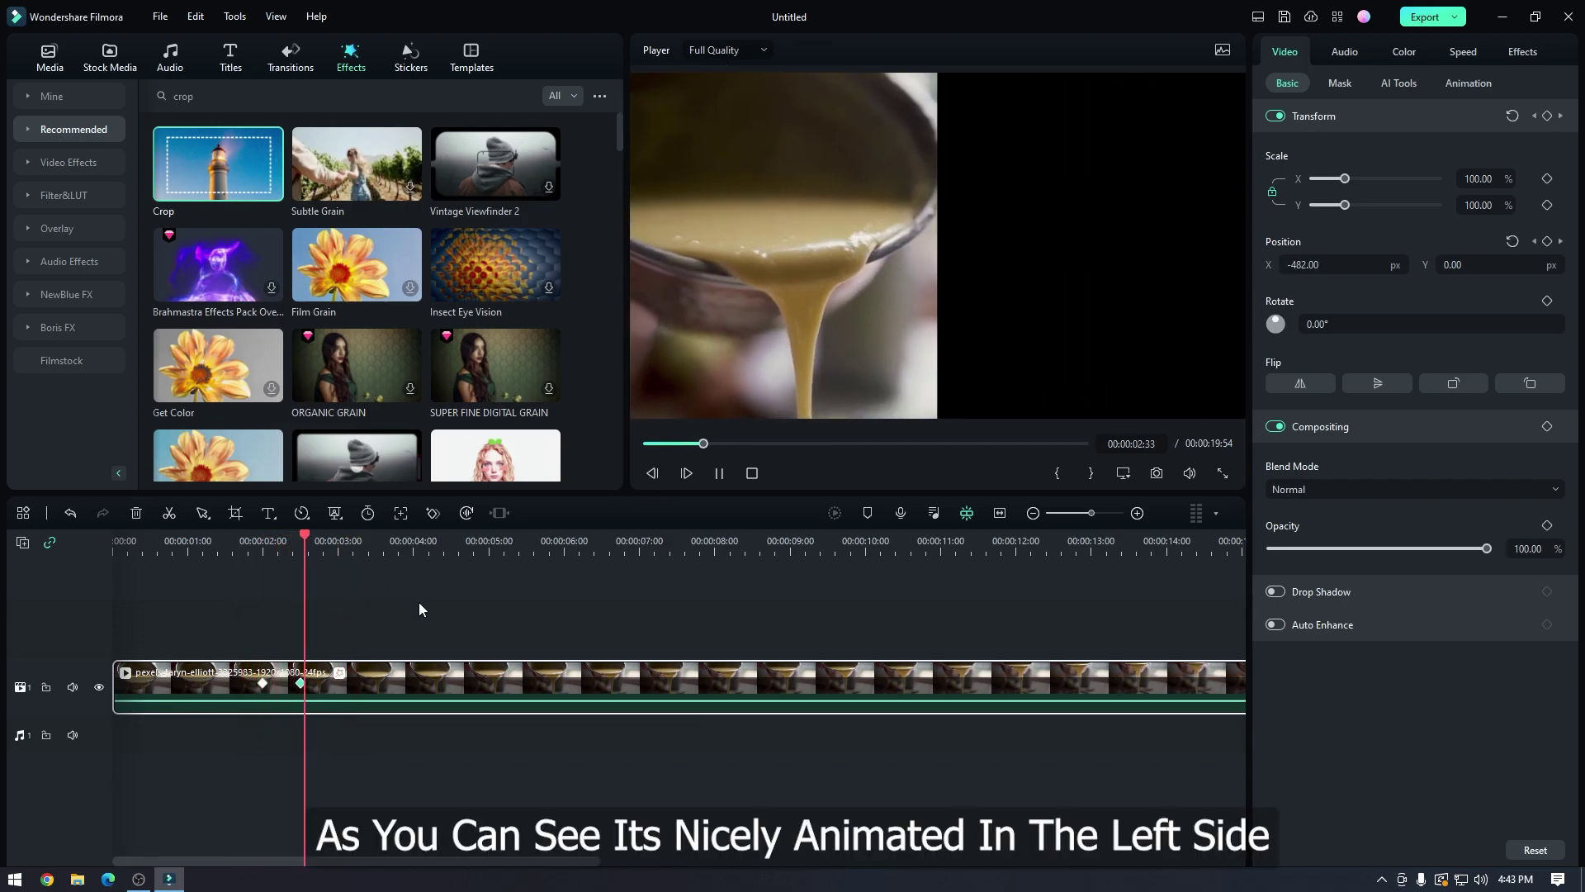
left_click(245, 545)
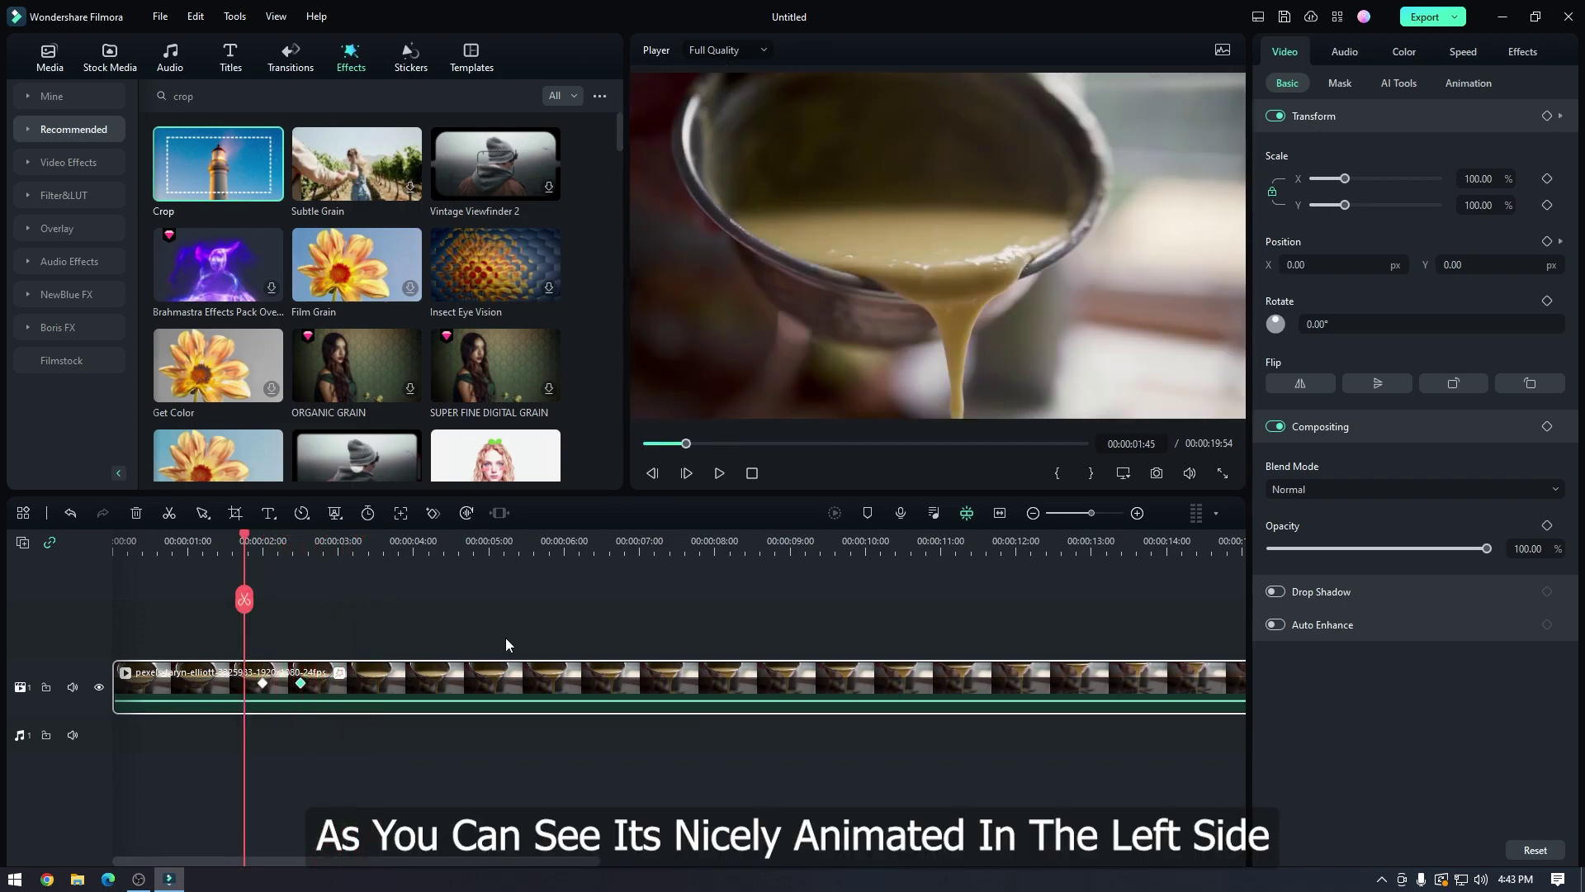
key("space")
key("space")
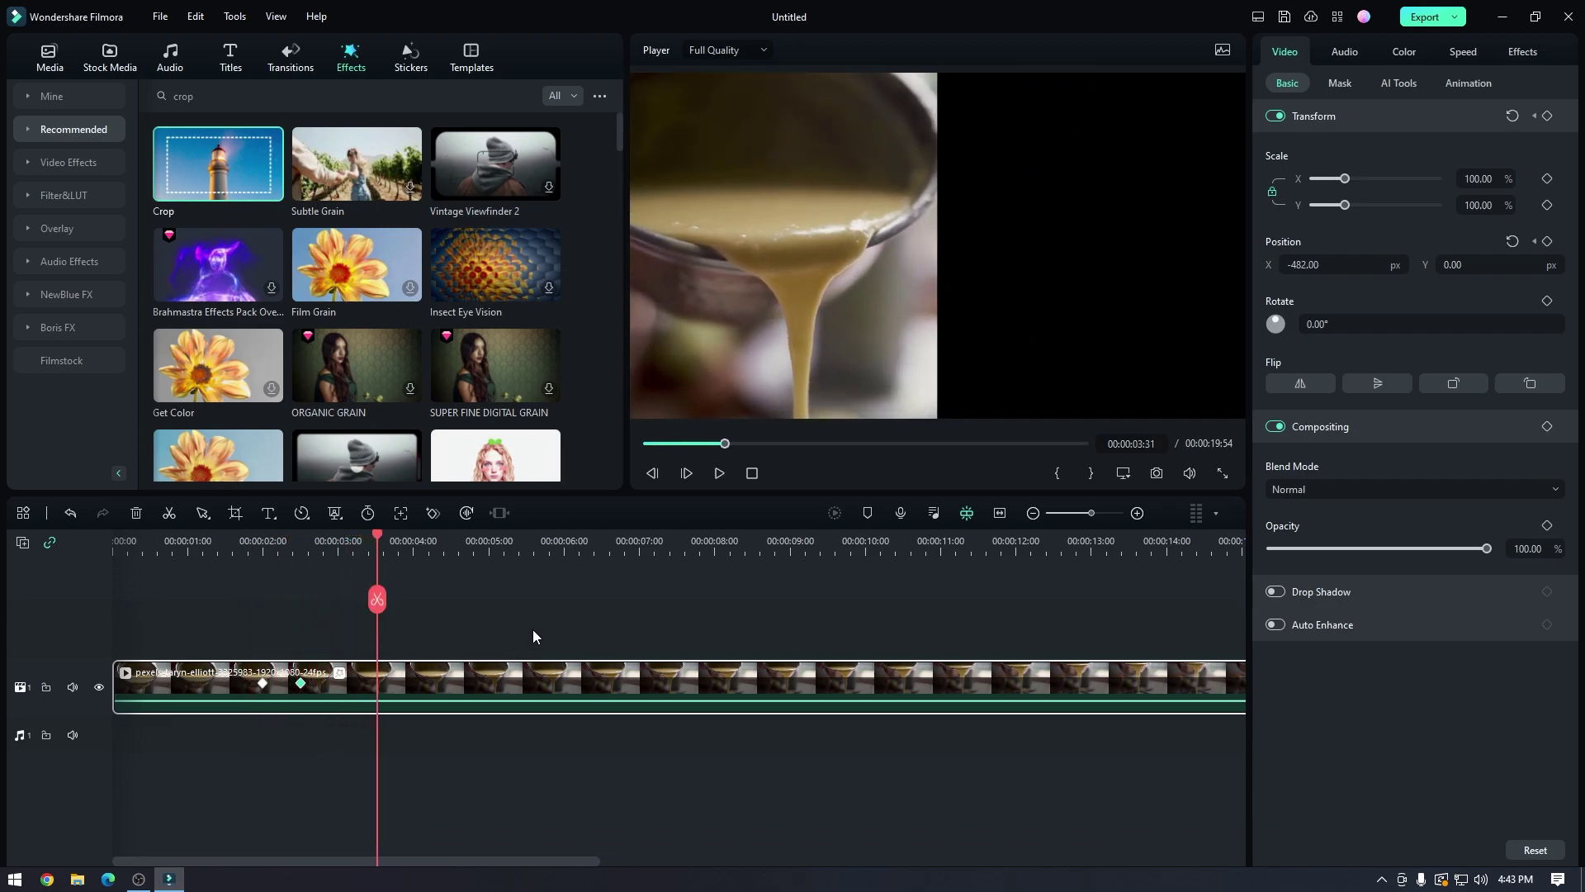
Place the flour-mixing clip on a track above, starting just before 00:00:02:00, and move the playhead to the first clip's first keyframe.
left_click(50, 56)
left_click_drag(215, 284, 273, 634)
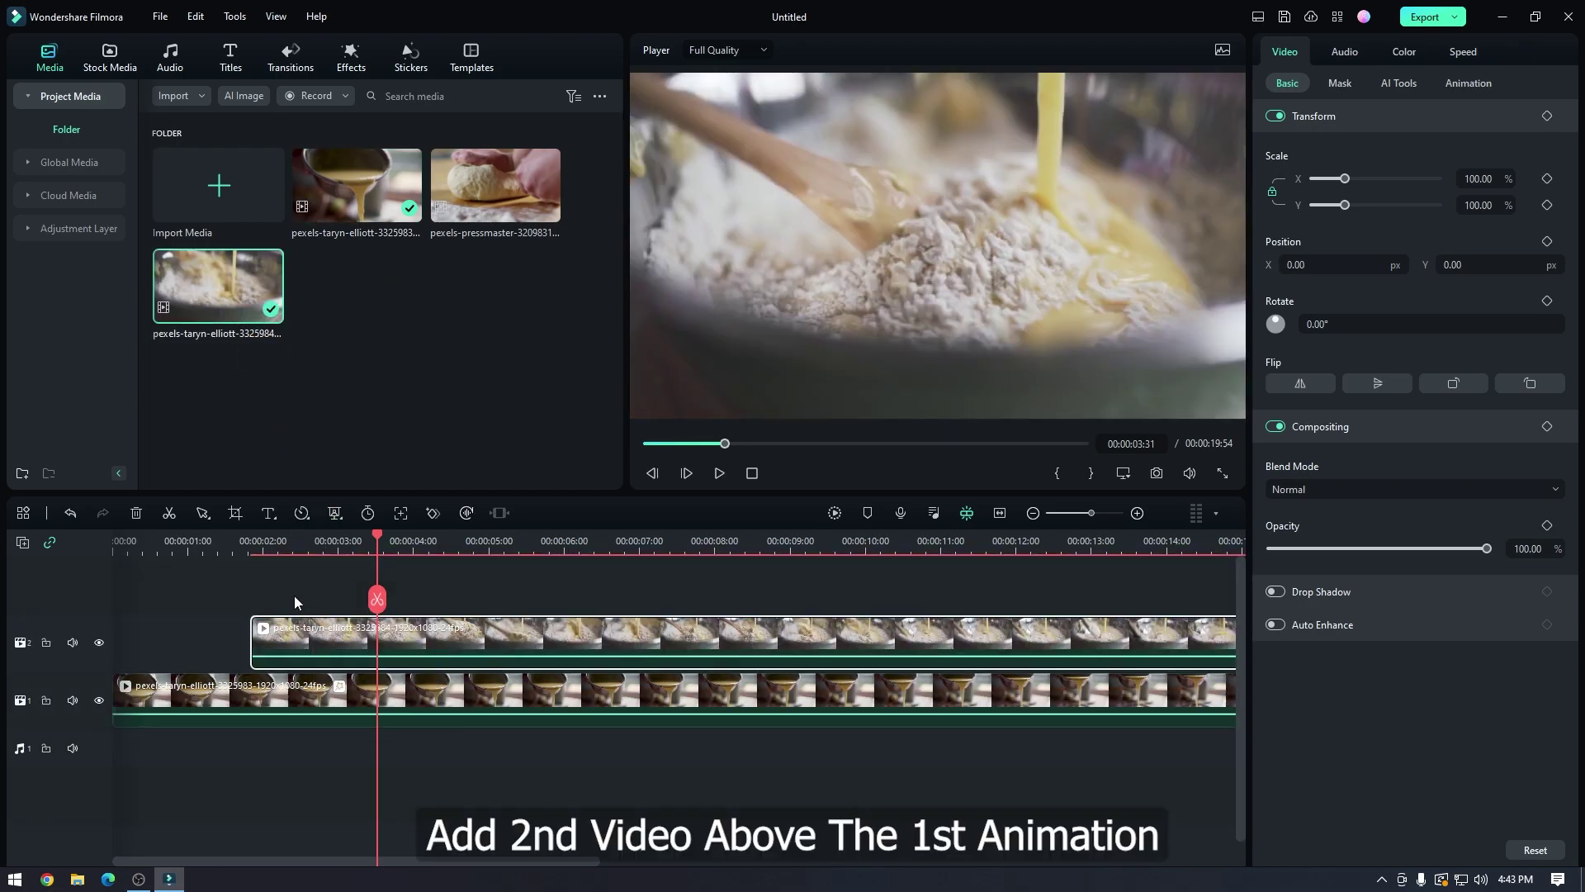
left_click(273, 539)
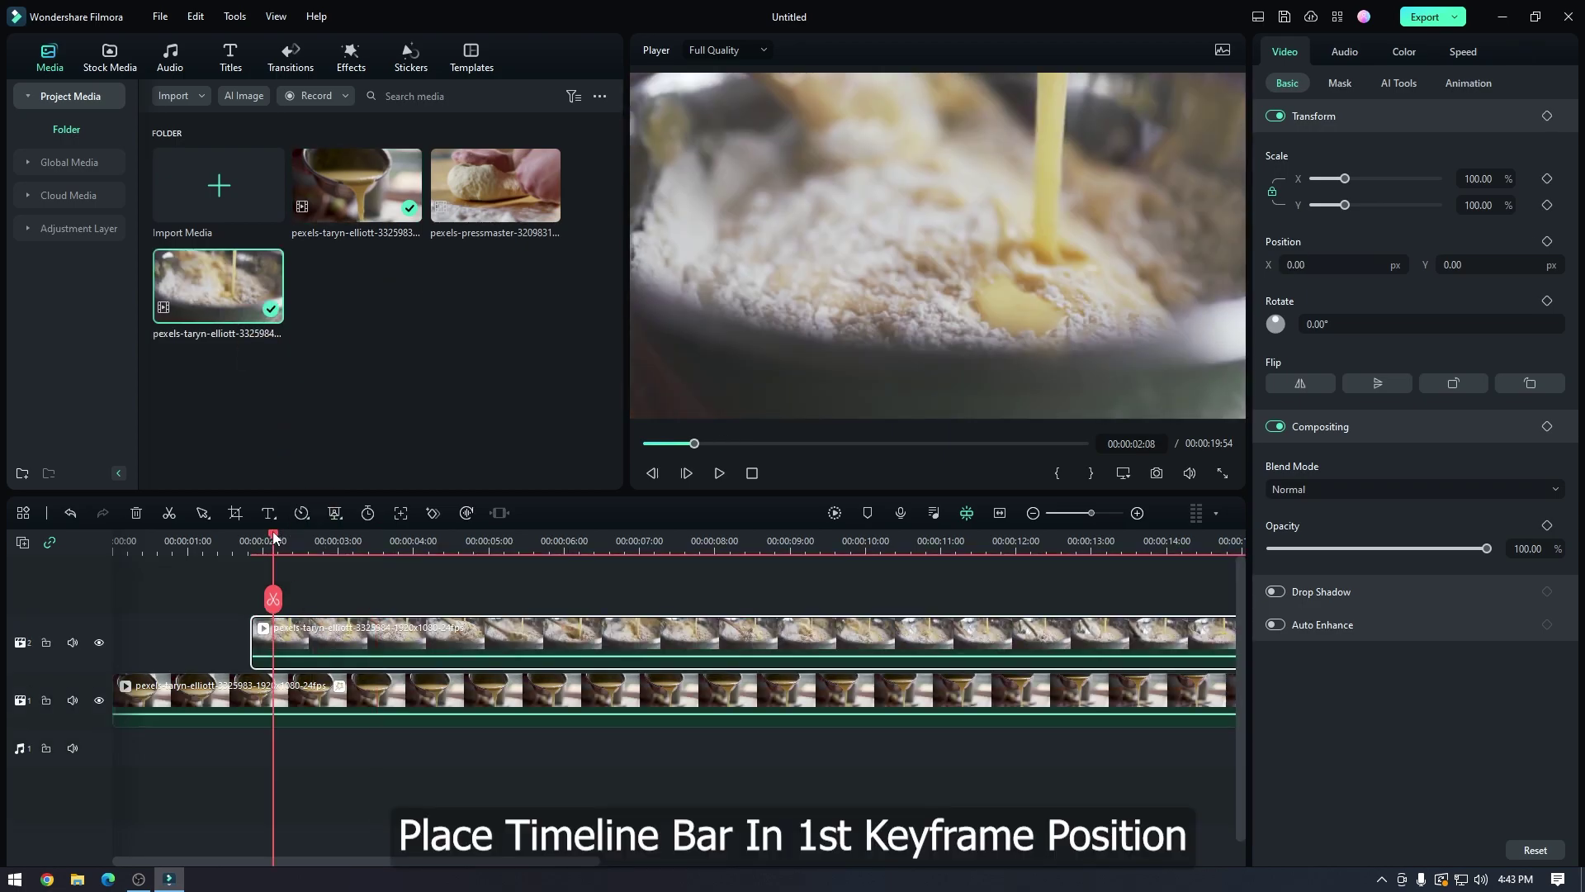
left_click(305, 696)
left_click_drag(278, 539, 265, 537)
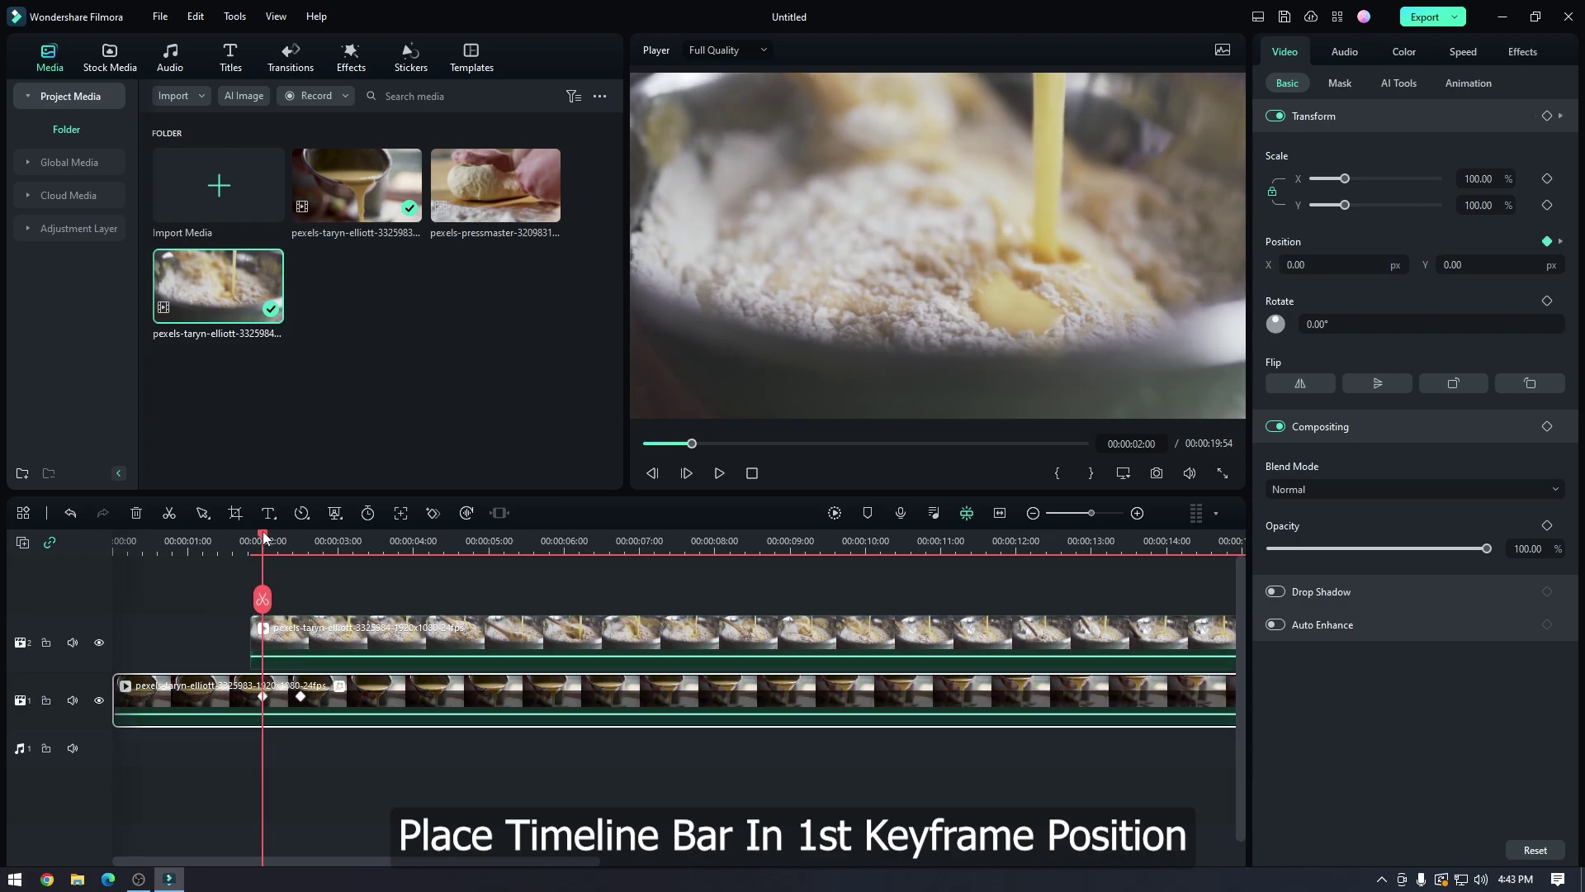
Find the Crop effect again with the search term "crop" and apply it to the flour-mixing clip.
left_click(317, 645)
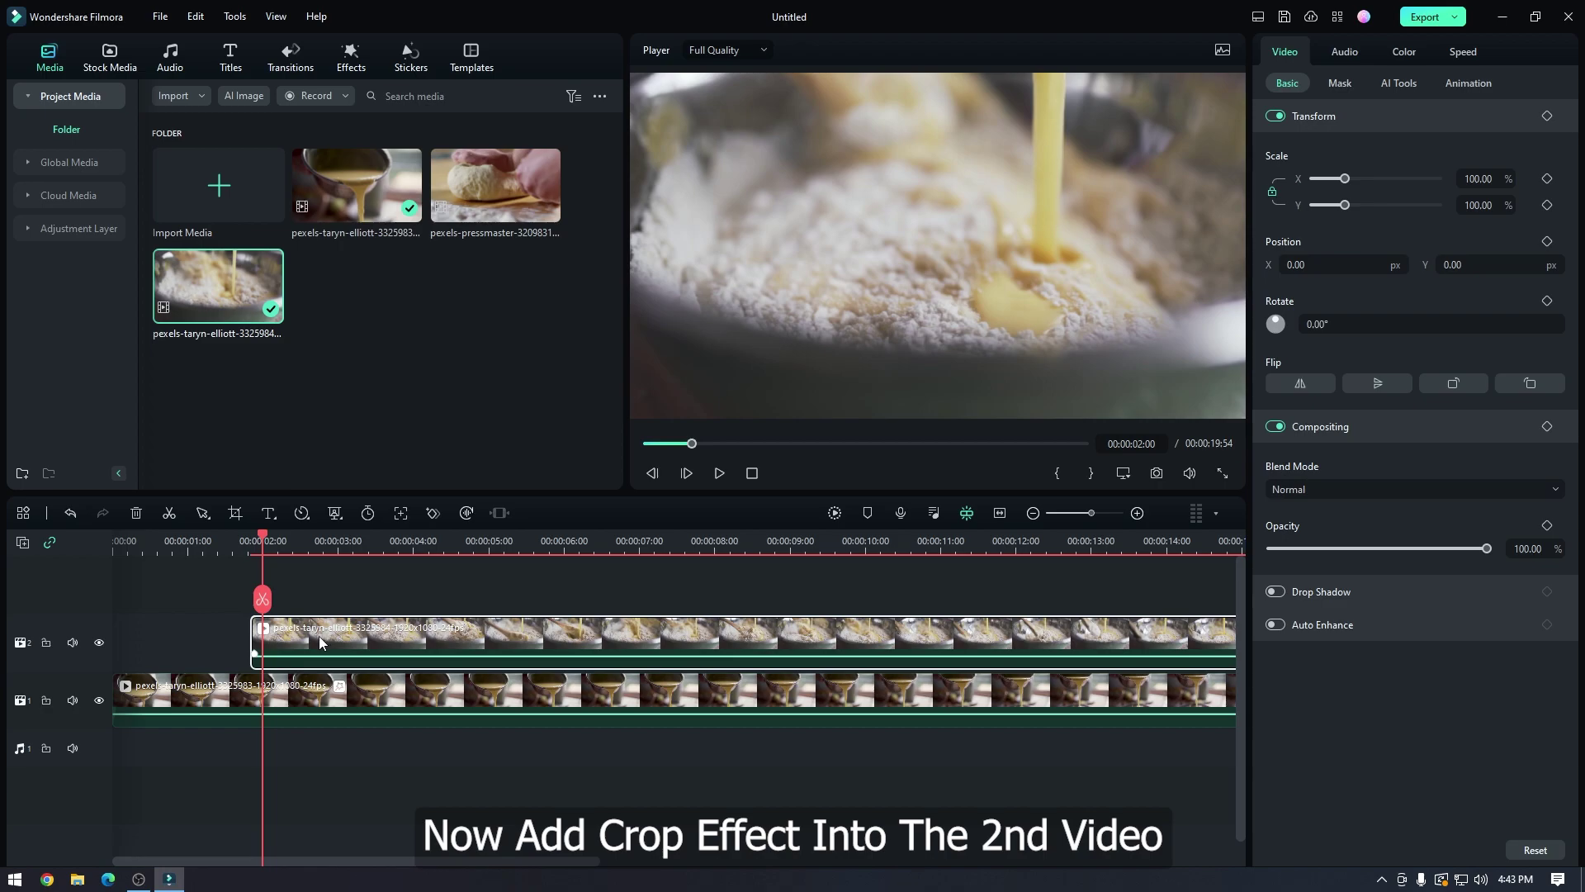
left_click(350, 56)
left_click(280, 95)
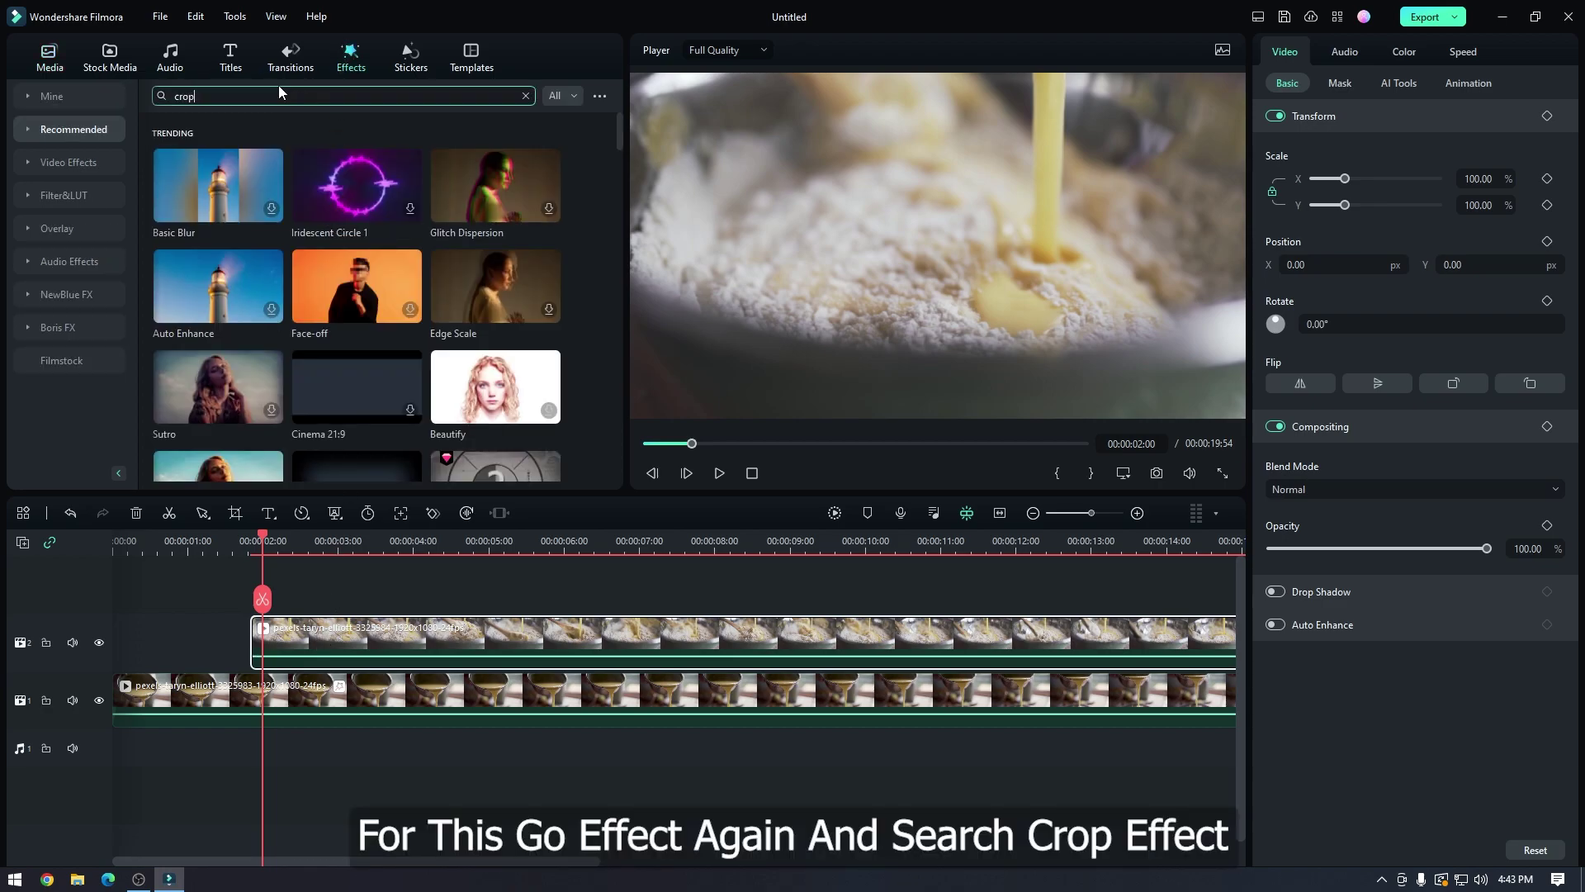
key("Return")
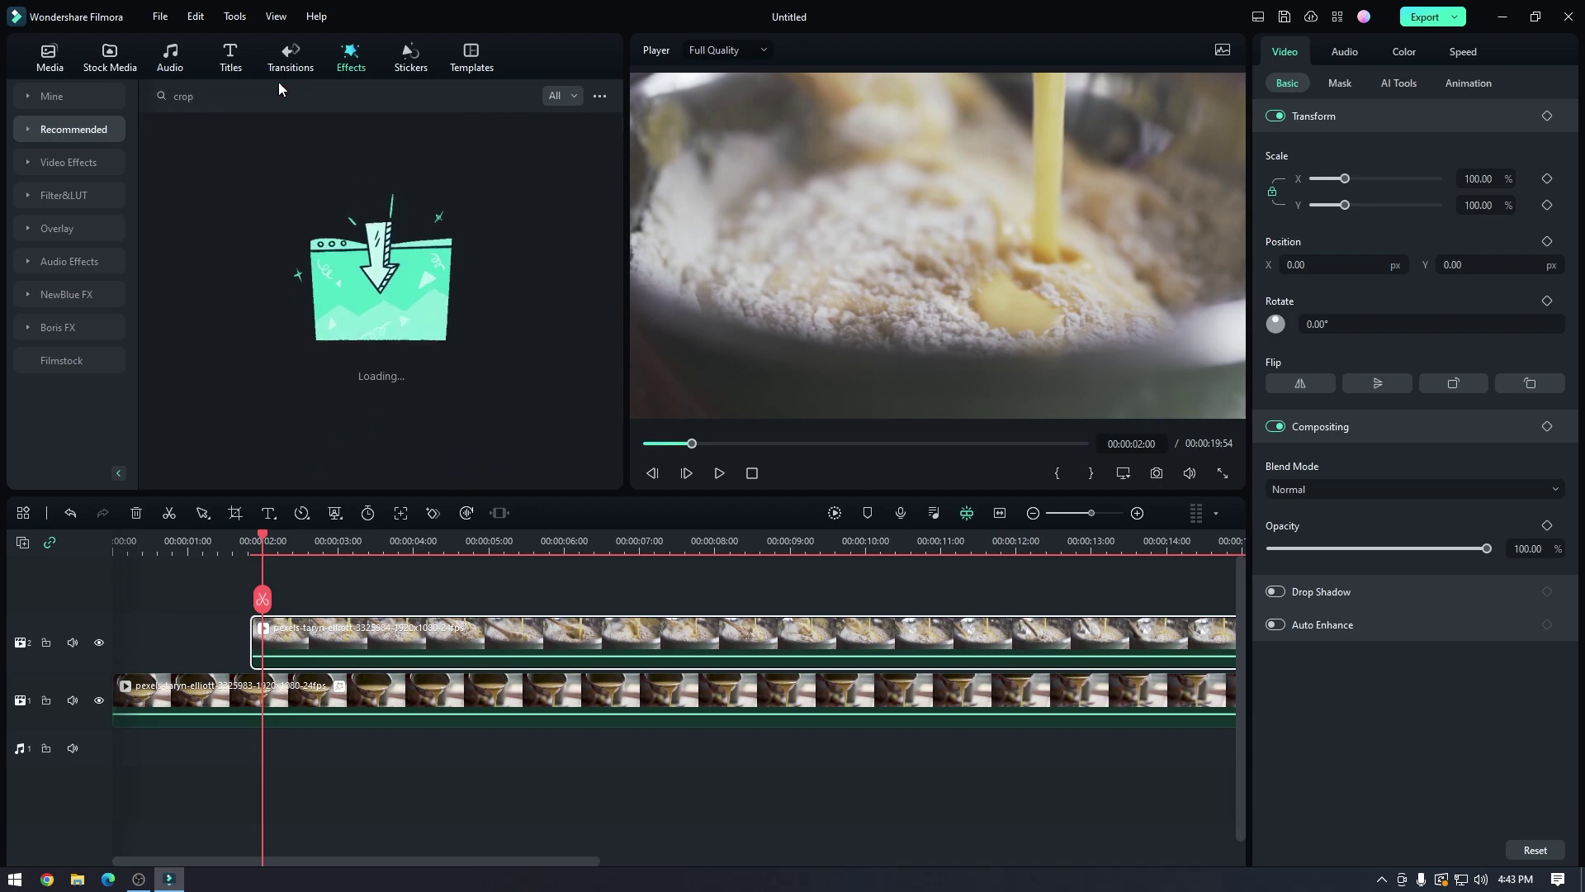
left_click_drag(218, 165, 290, 634)
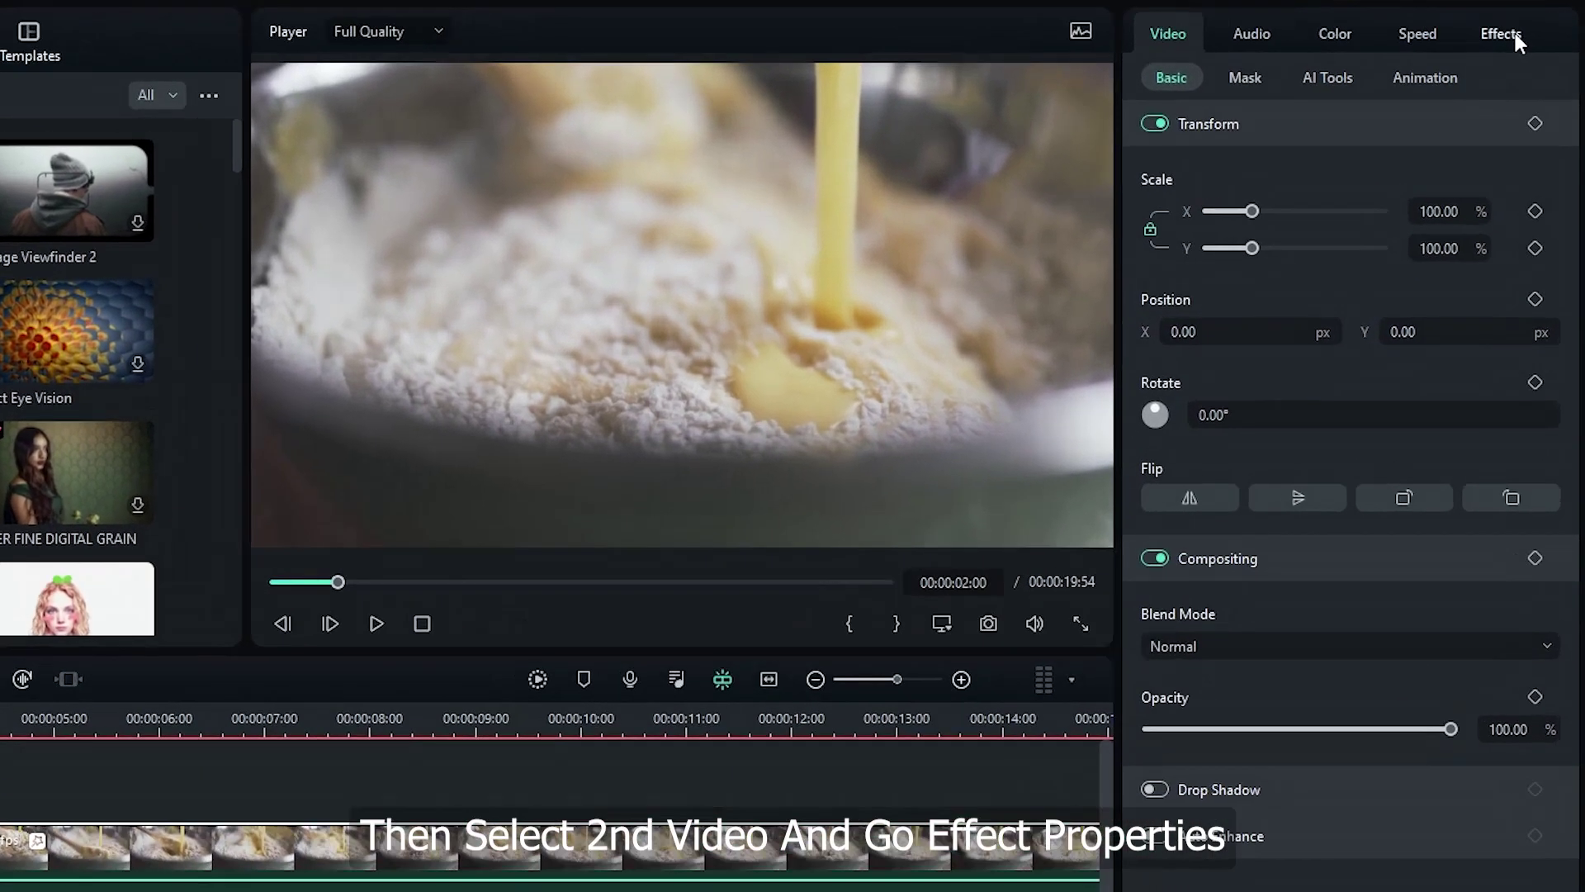
Add keyframes to the flour-mixing clip's Crop Left and Right values at 00:00:02:00.
left_click(1514, 33)
left_click(1534, 179)
left_click(1535, 262)
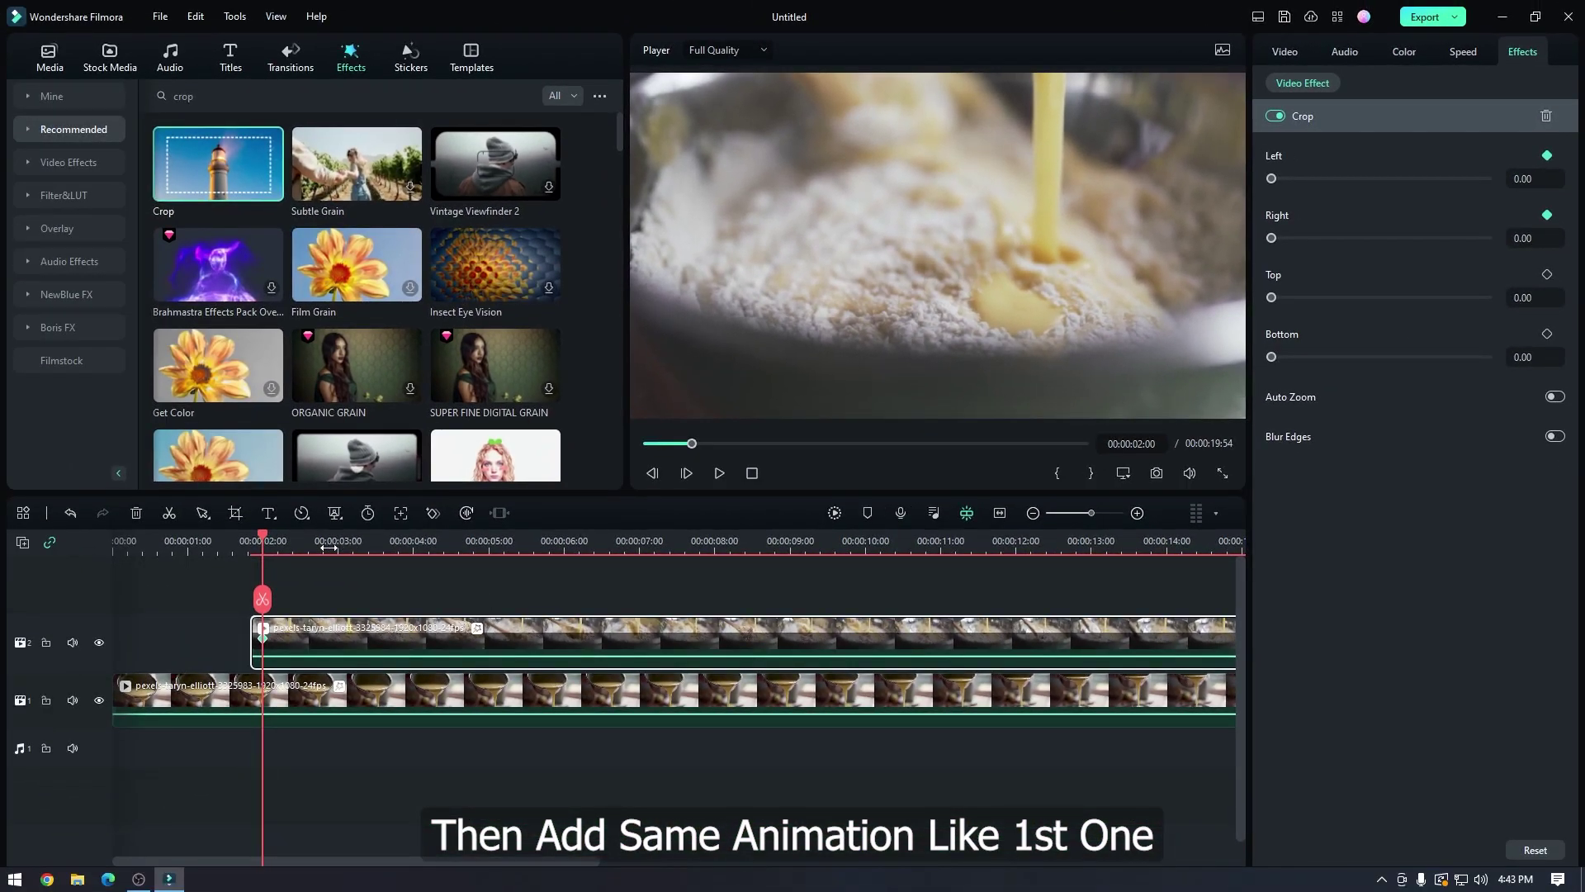
Set the flour-mixing clip's Crop Left and Right values to 25 at 00:00:02:30.
left_click_drag(263, 538, 298, 536)
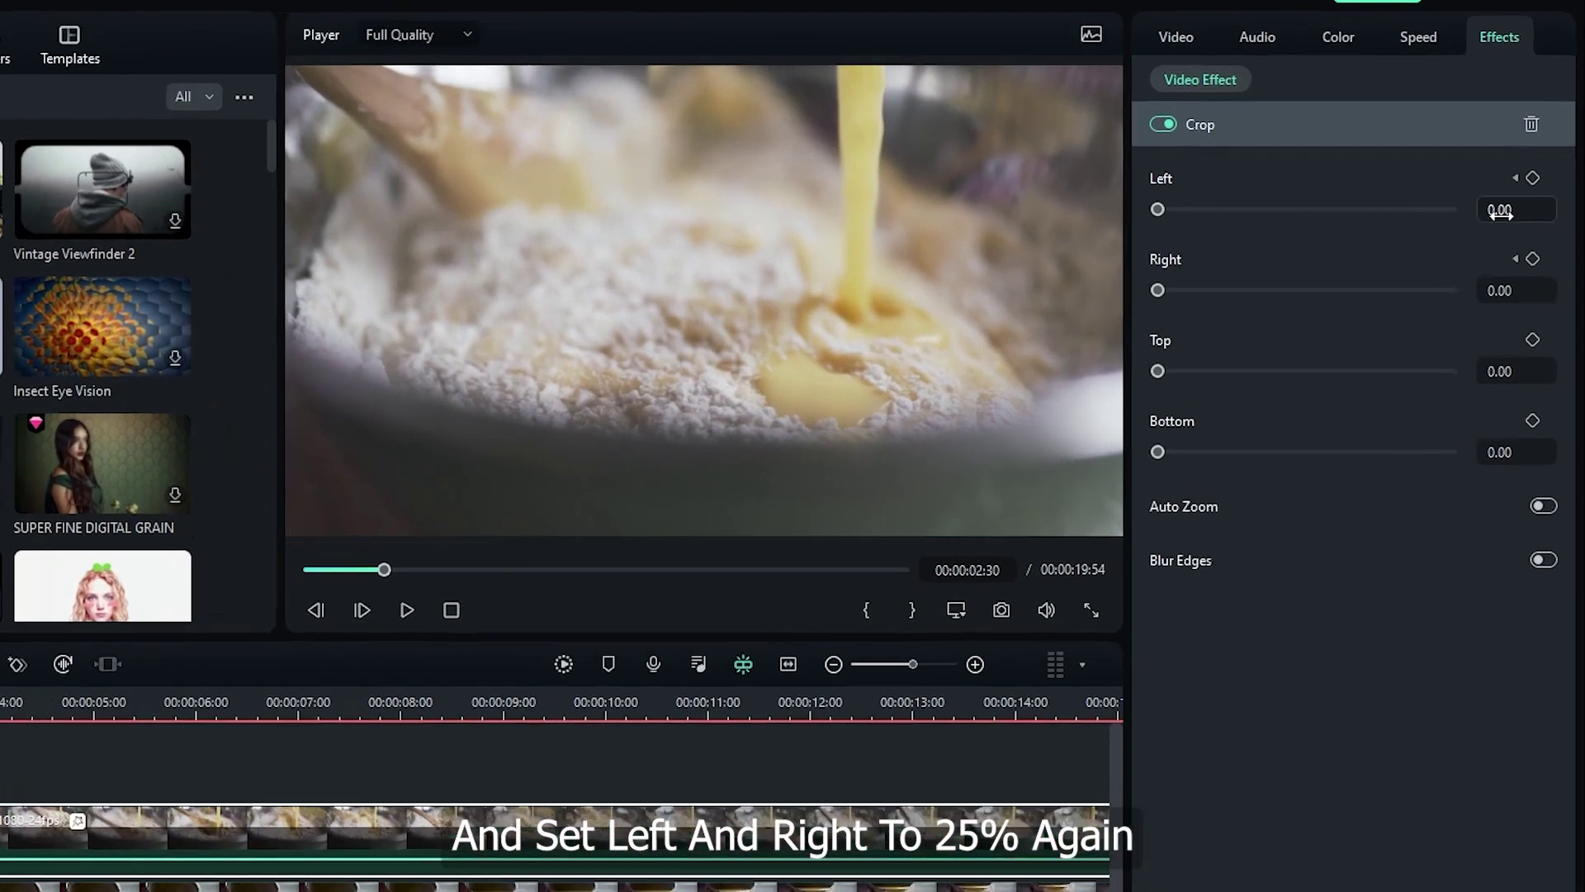
left_click(1524, 179)
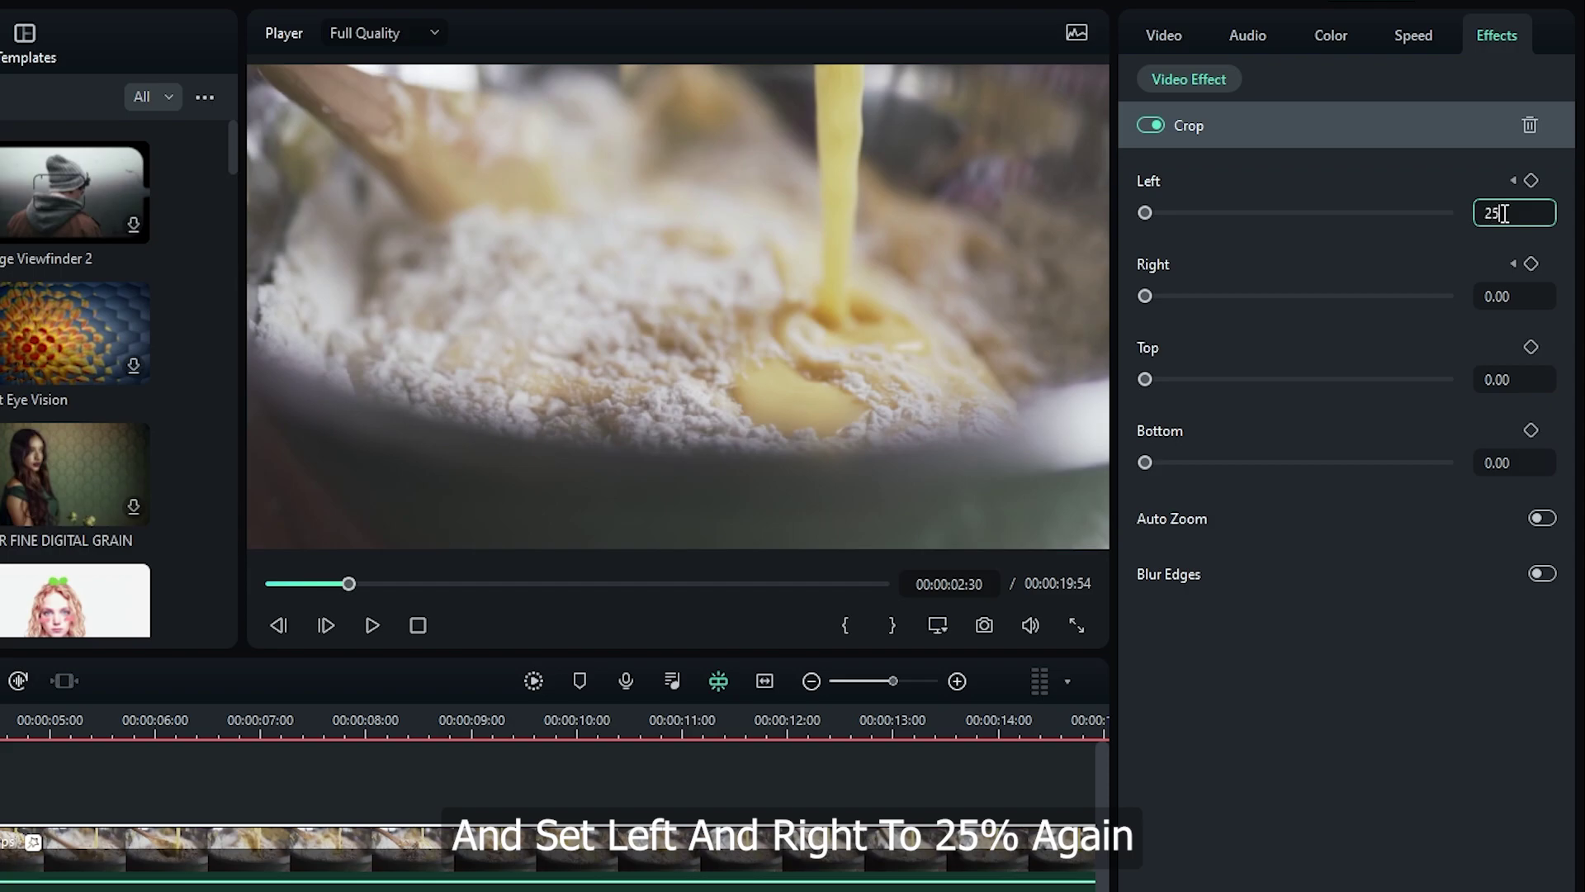
key("Return")
left_click(1517, 290)
type("2")
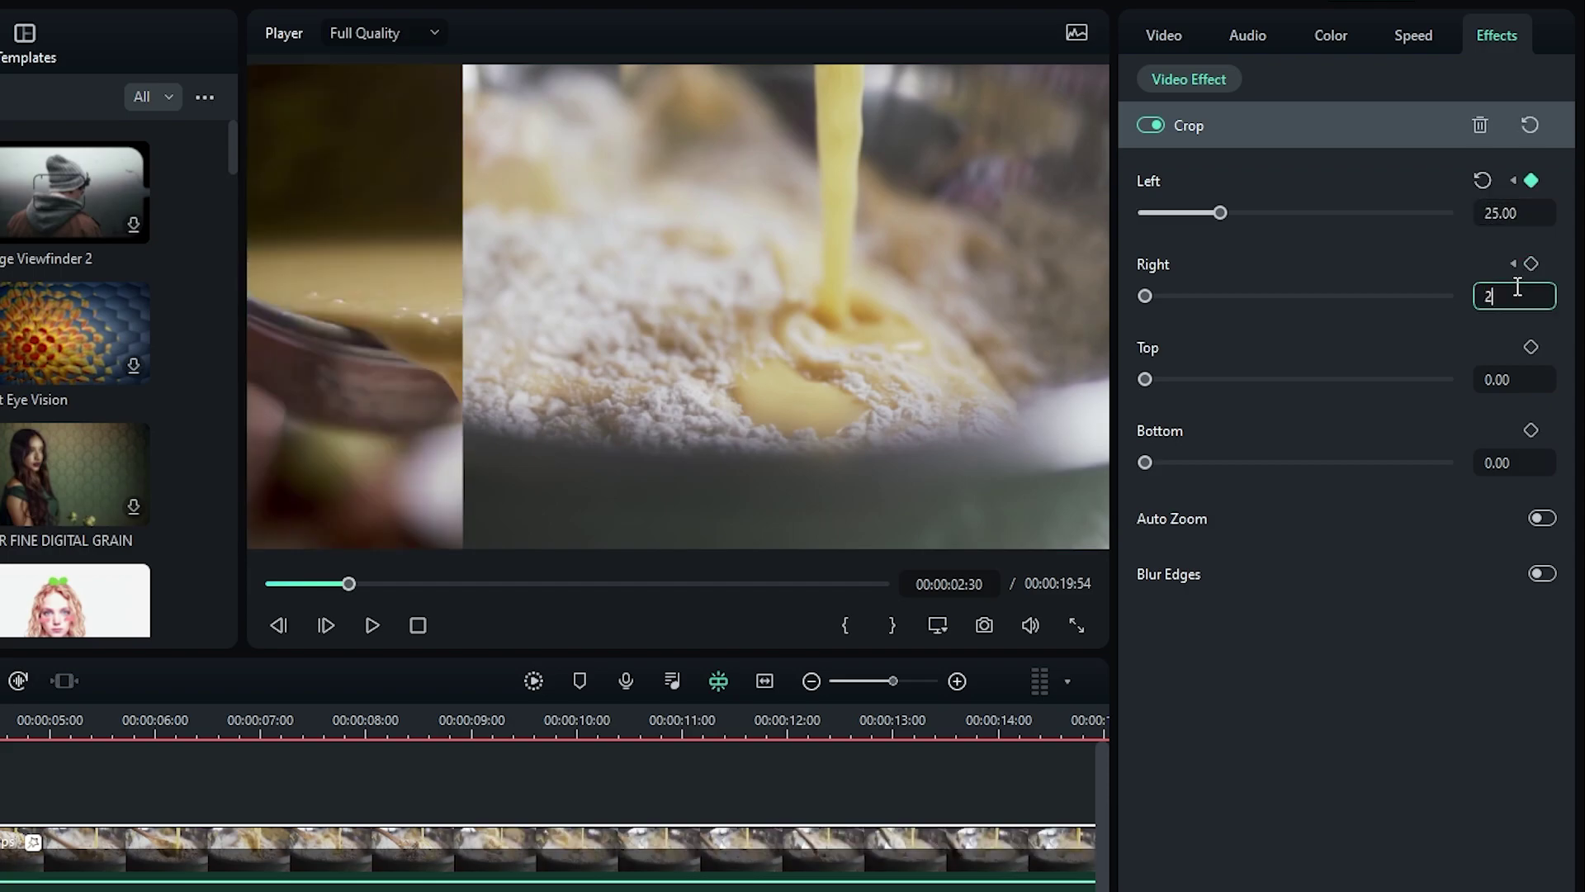
type("5")
key("Return")
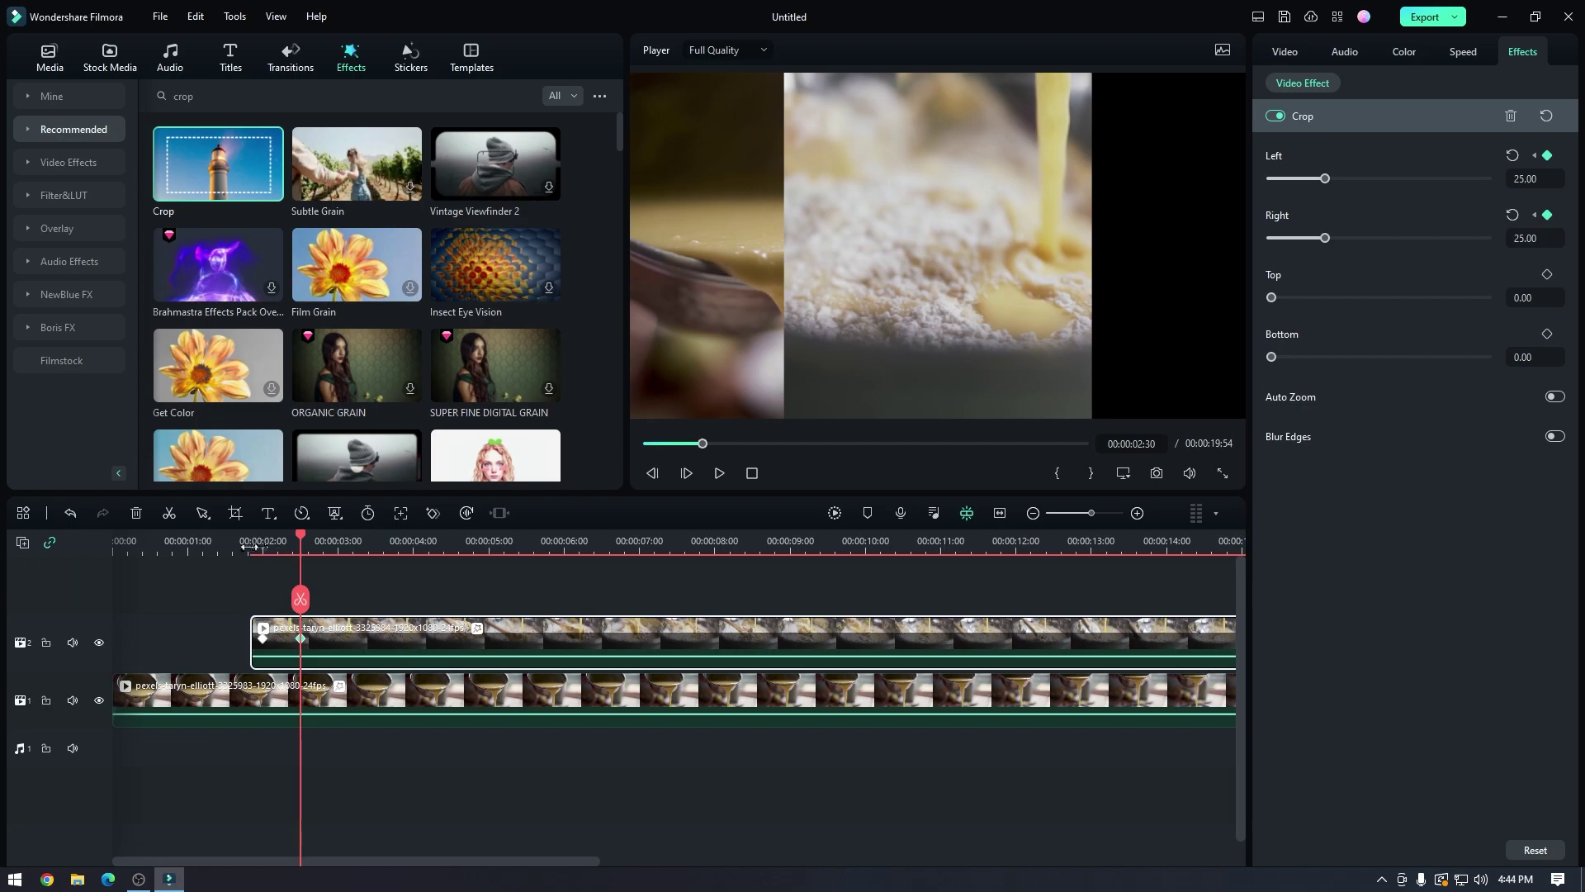
Play back the flour-mixing clip's crop animation from just before 00:00:02:00 to check it.
left_click(249, 547)
key("space")
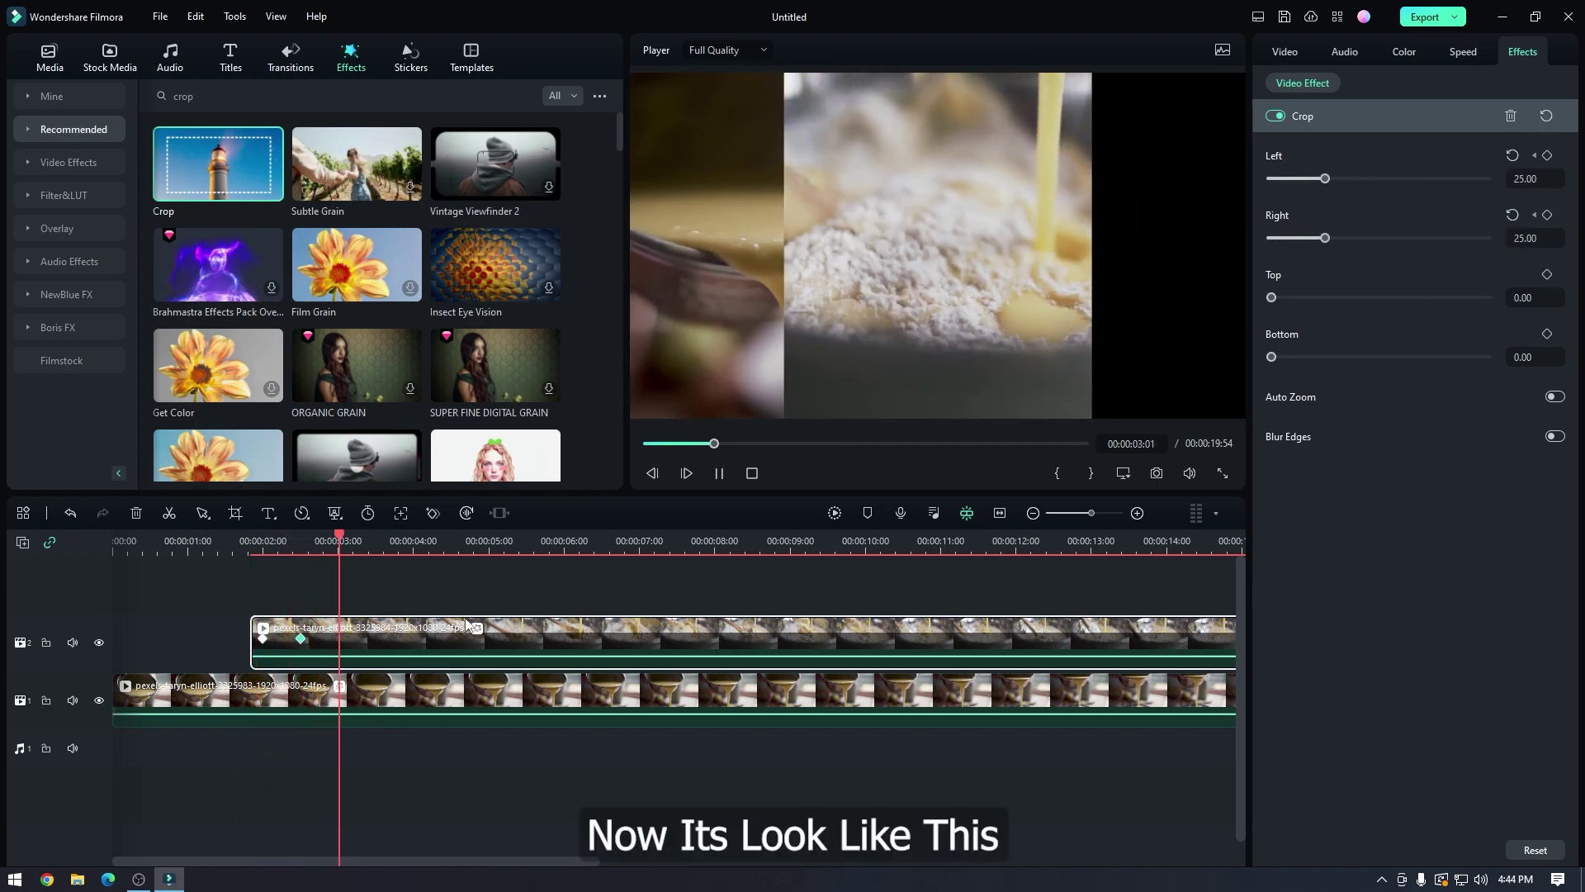
key("space")
left_click(247, 549)
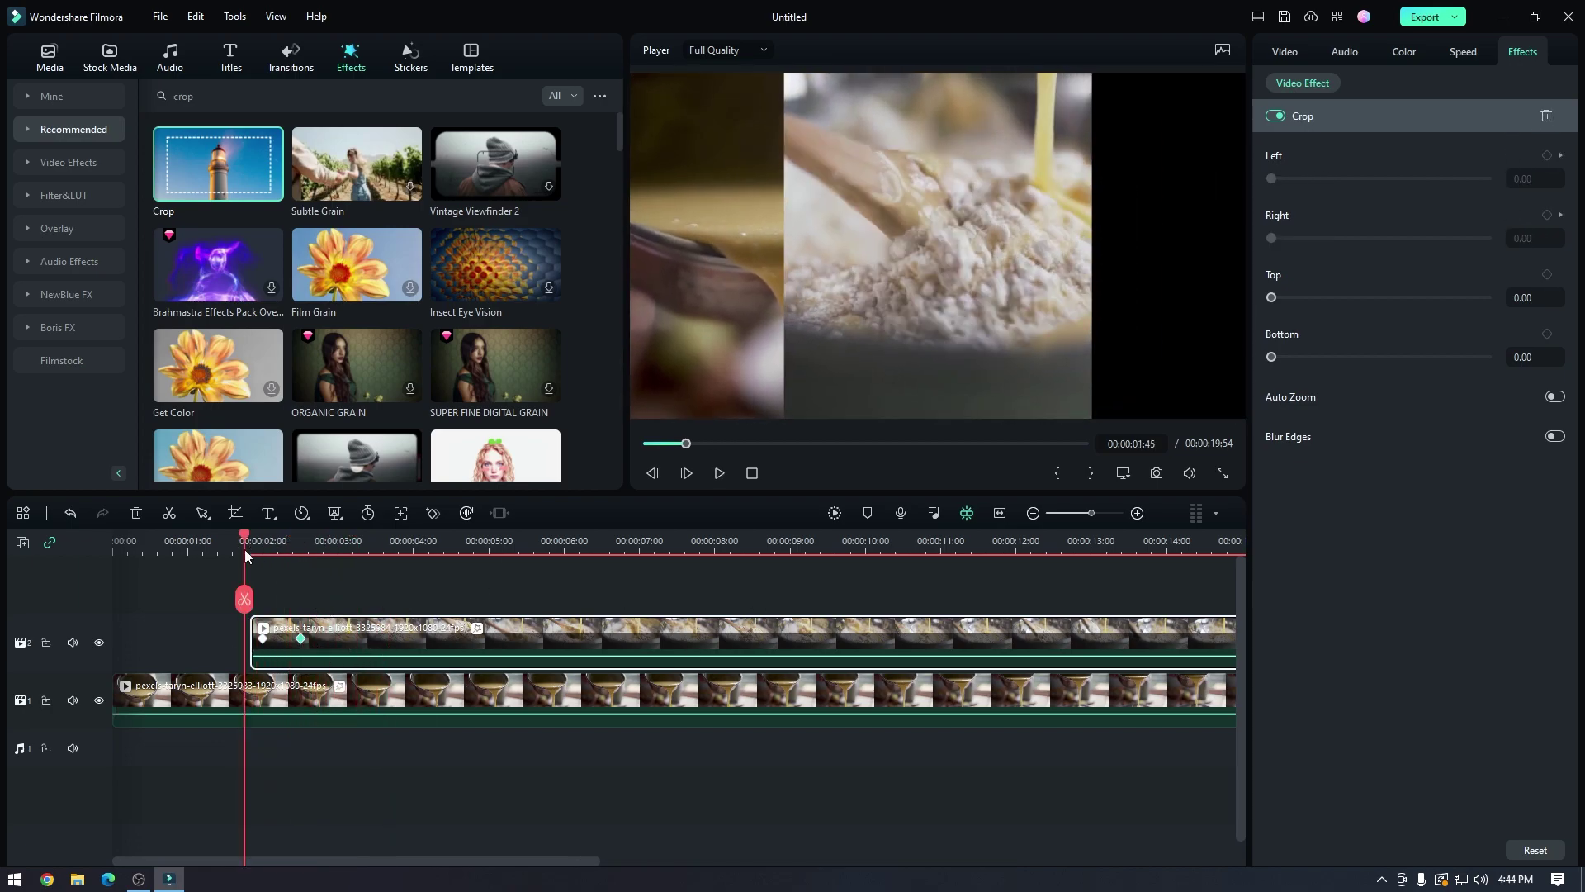
key("space")
key("space")
Animate the flour-mixing clip's Position X with keyframes of 1925 px at 00:00:02:00 and 491 px at 00:00:02:30.
left_click(1535, 156)
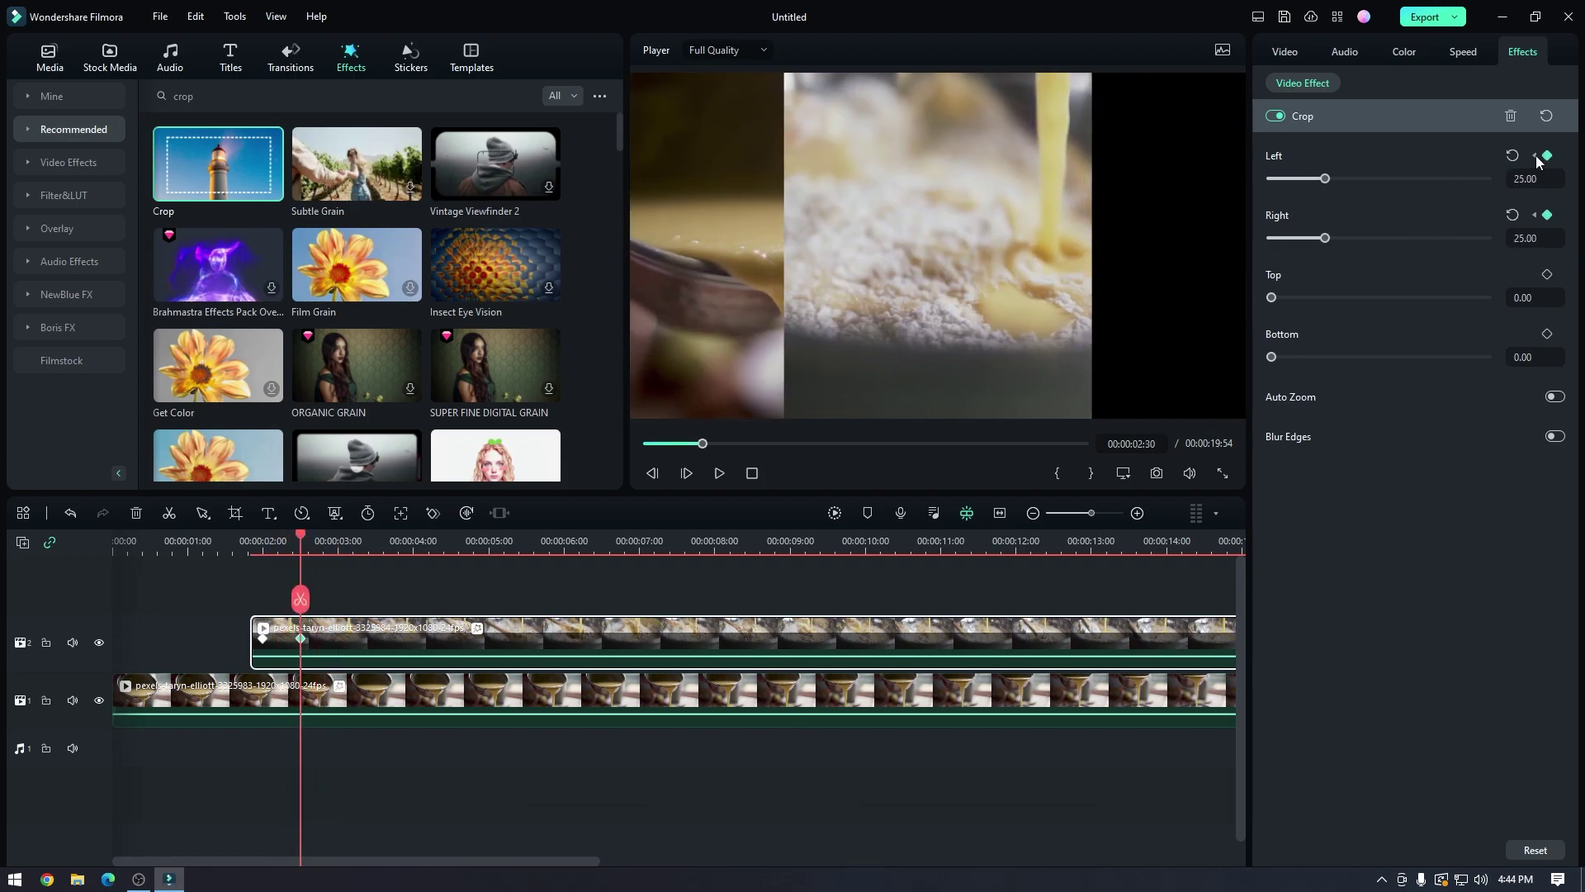
left_click(1535, 156)
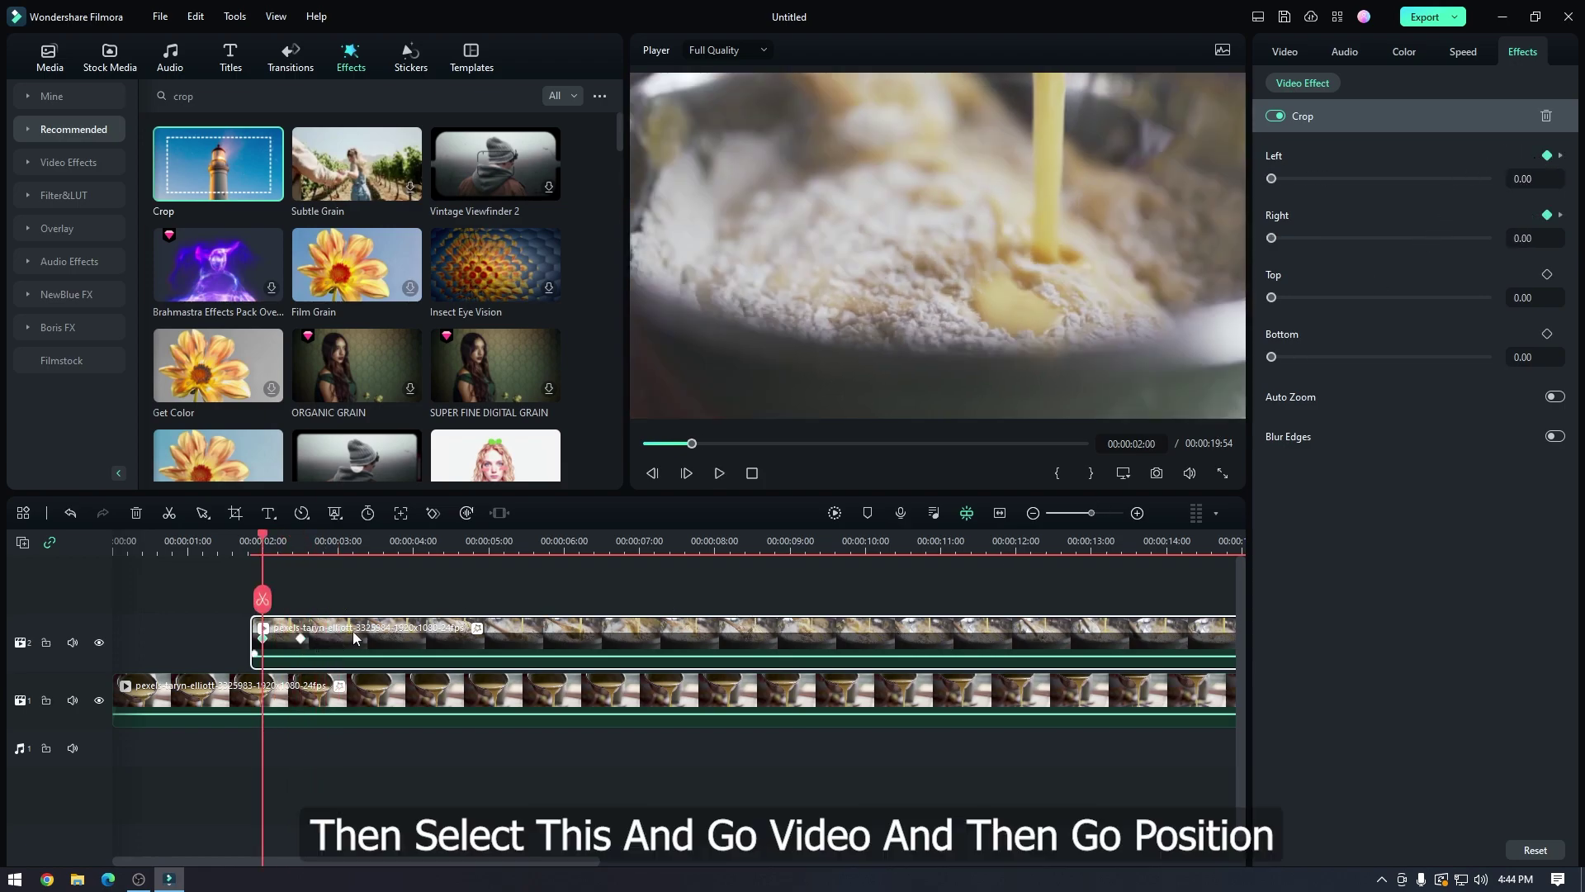
left_click(1293, 51)
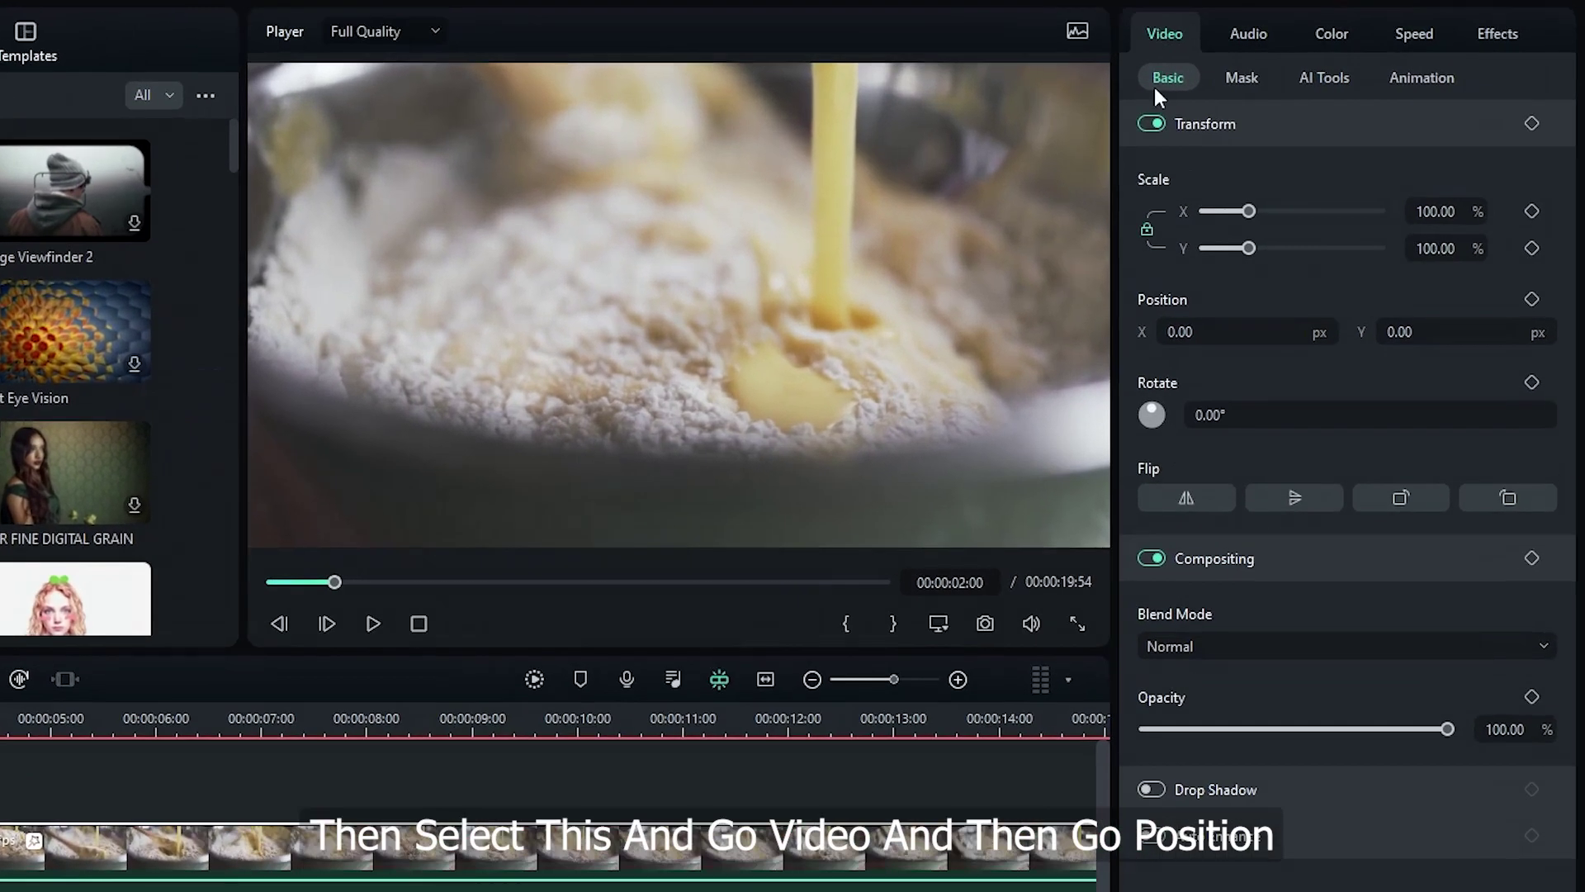
left_click(1530, 299)
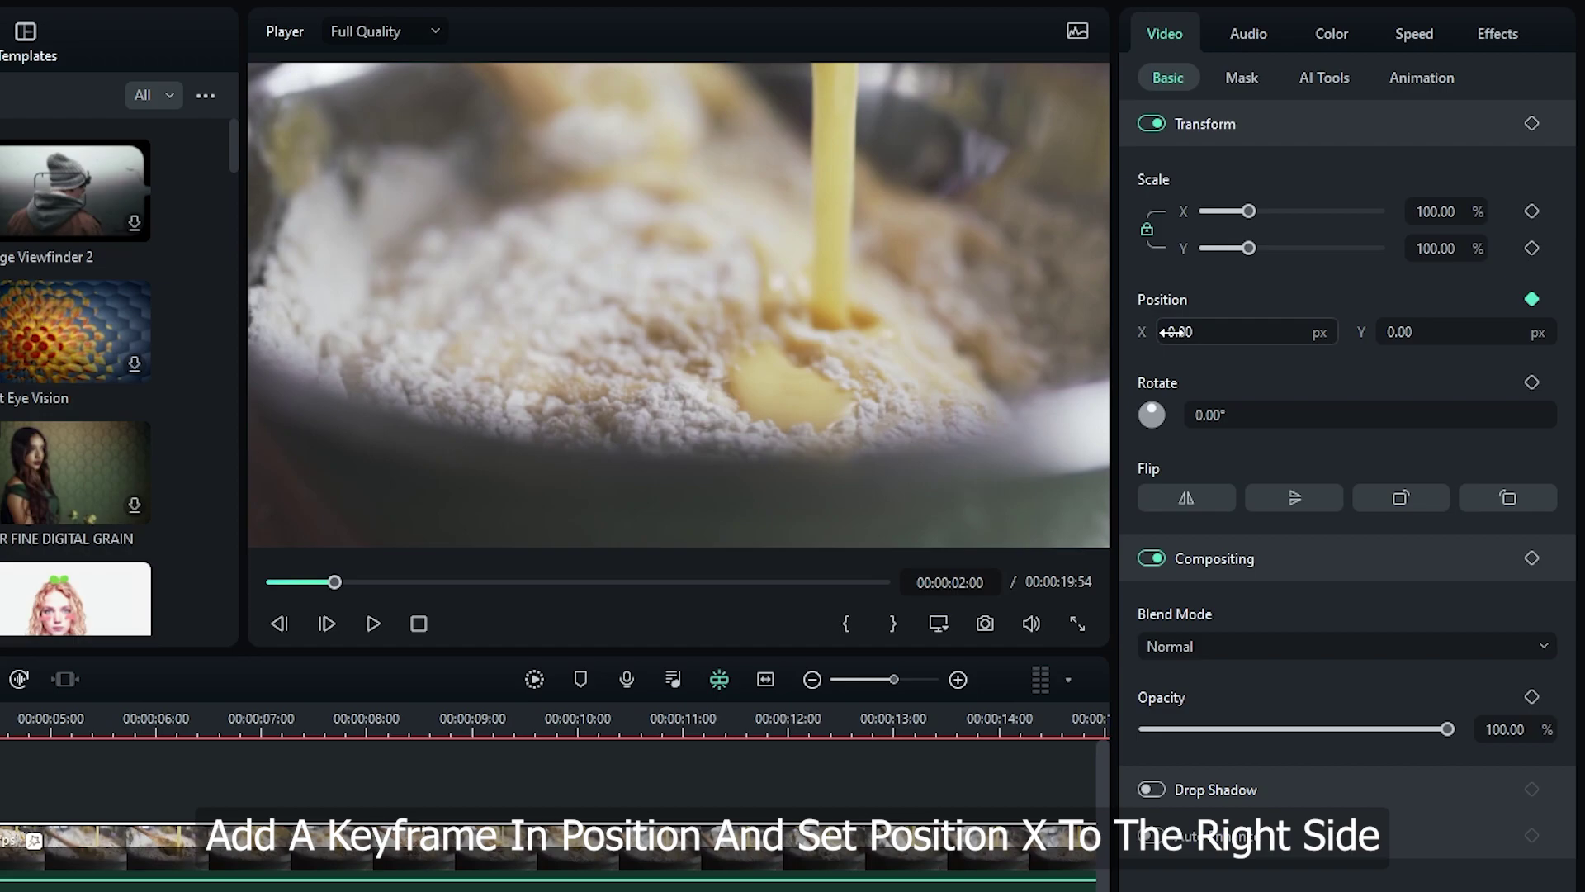
left_click_drag(1179, 331, 1476, 246)
left_click_drag(1189, 335, 1371, 331)
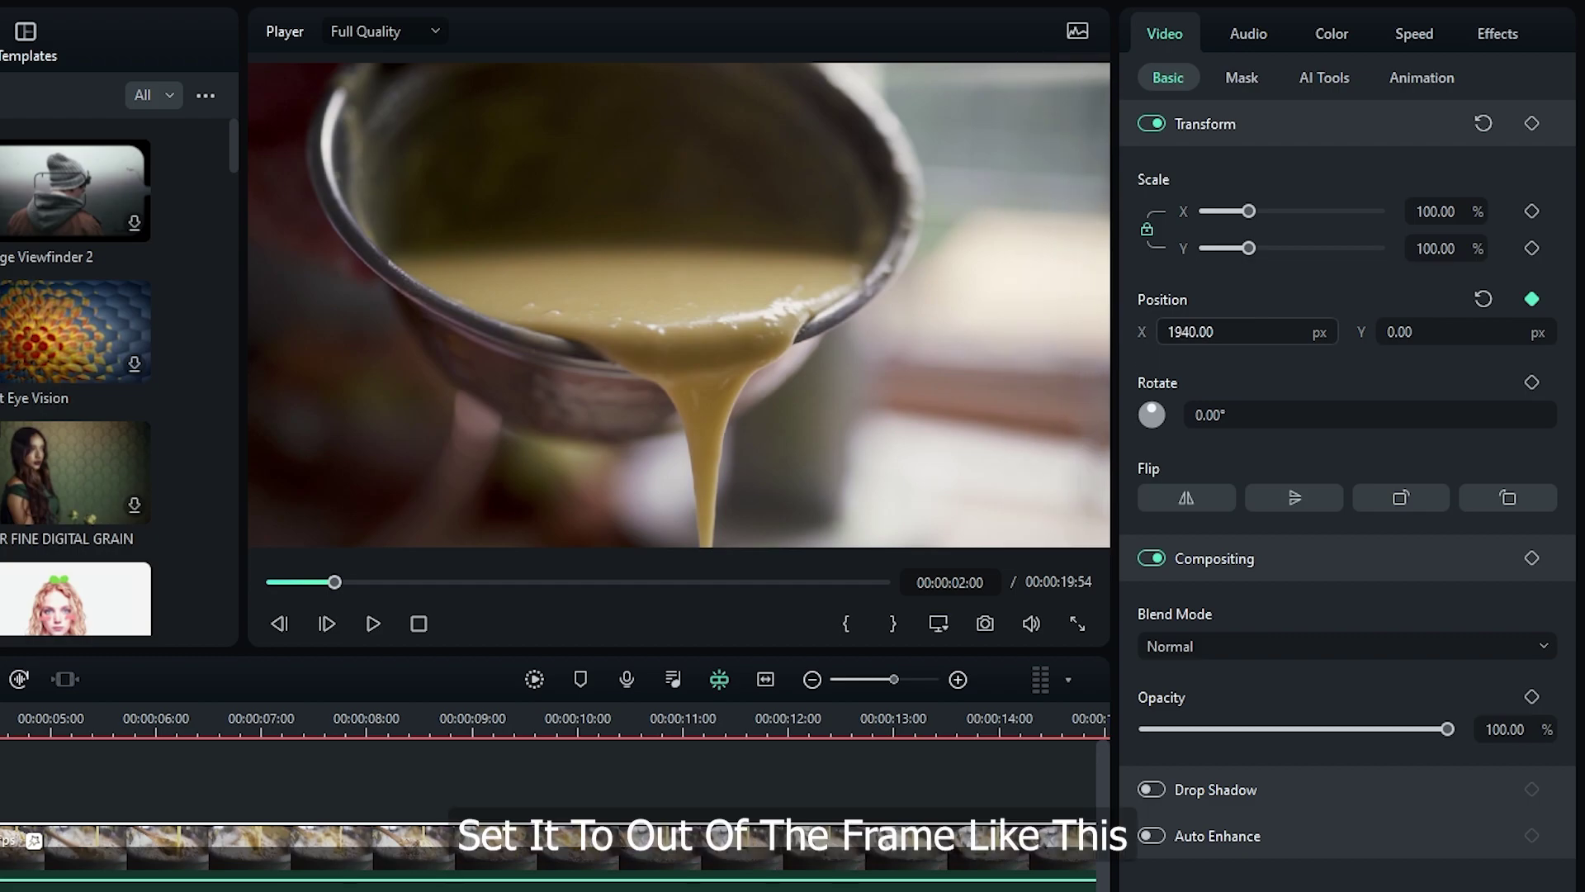
left_click(1178, 333)
type("1")
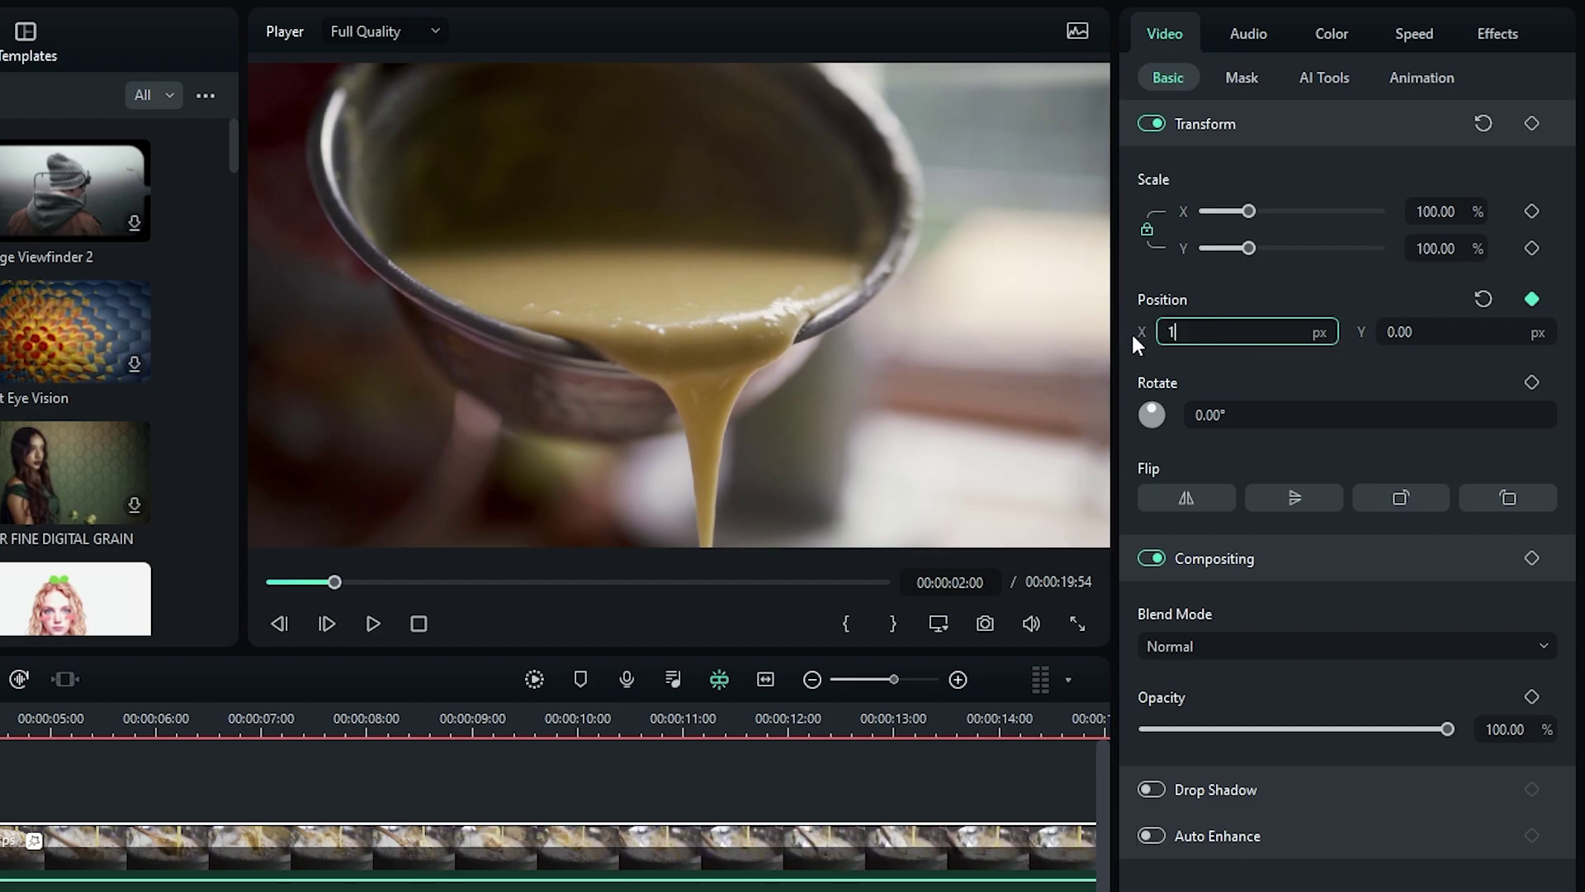
type("925")
key("Return")
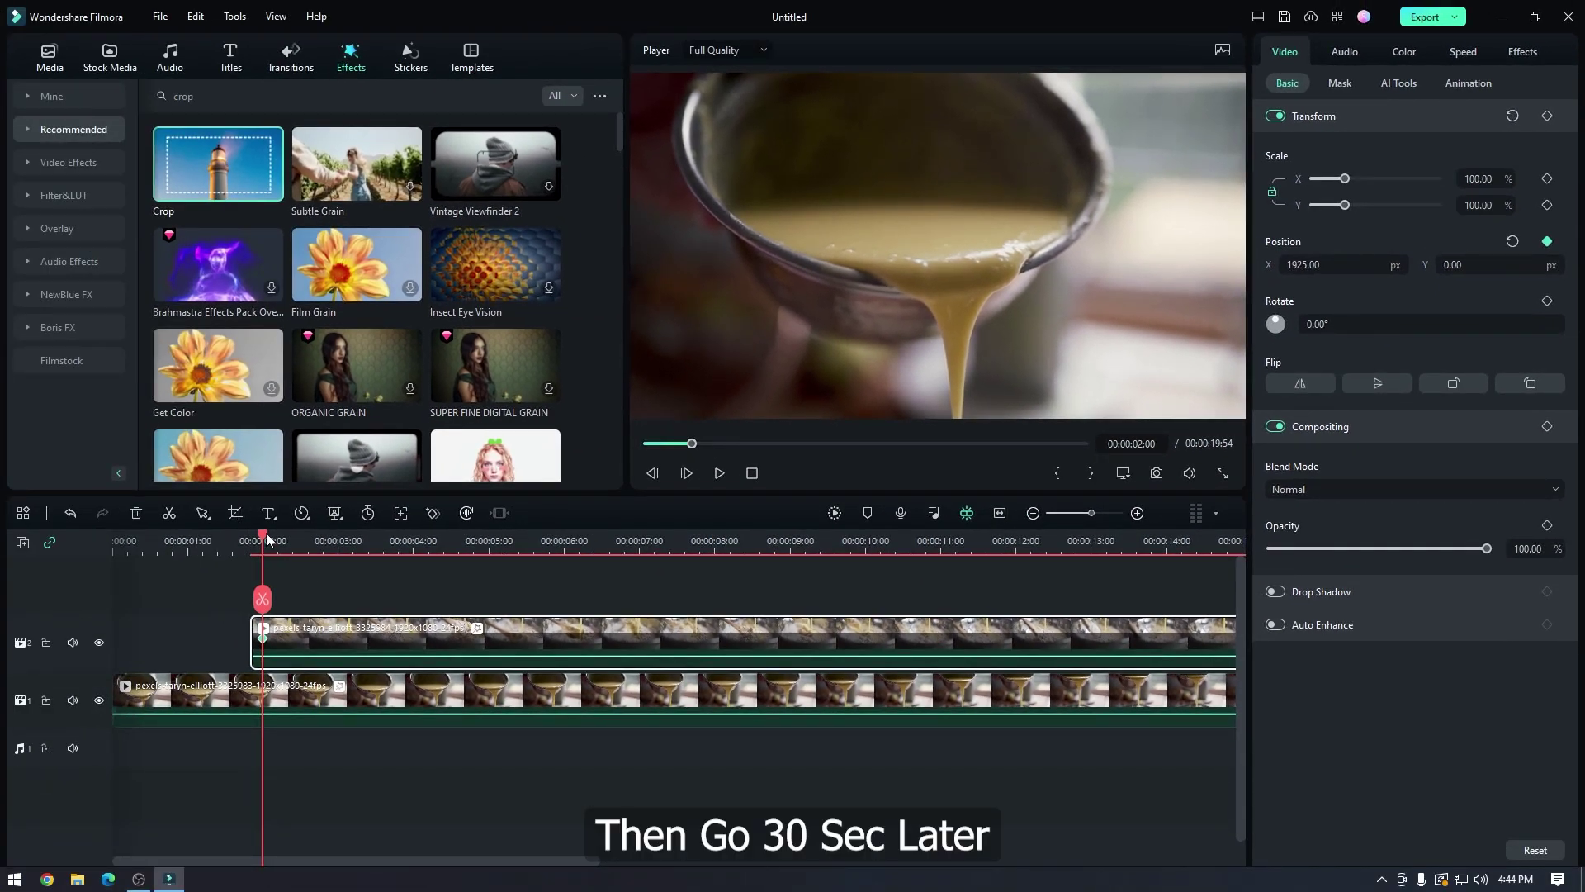
left_click_drag(266, 545, 303, 538)
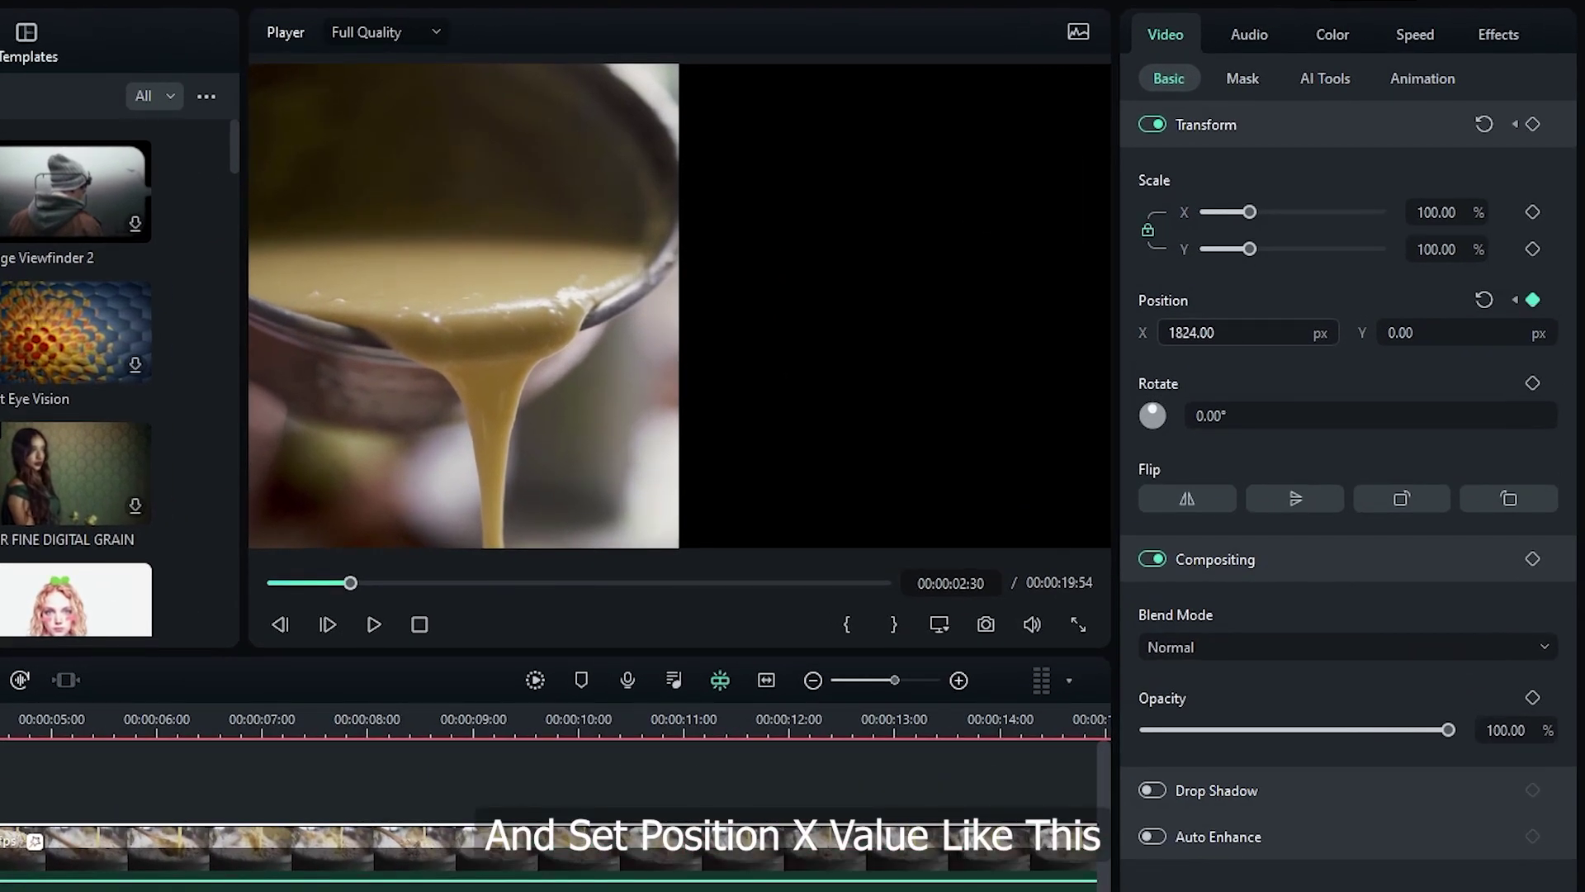
left_click_drag(1189, 332, 1102, 384)
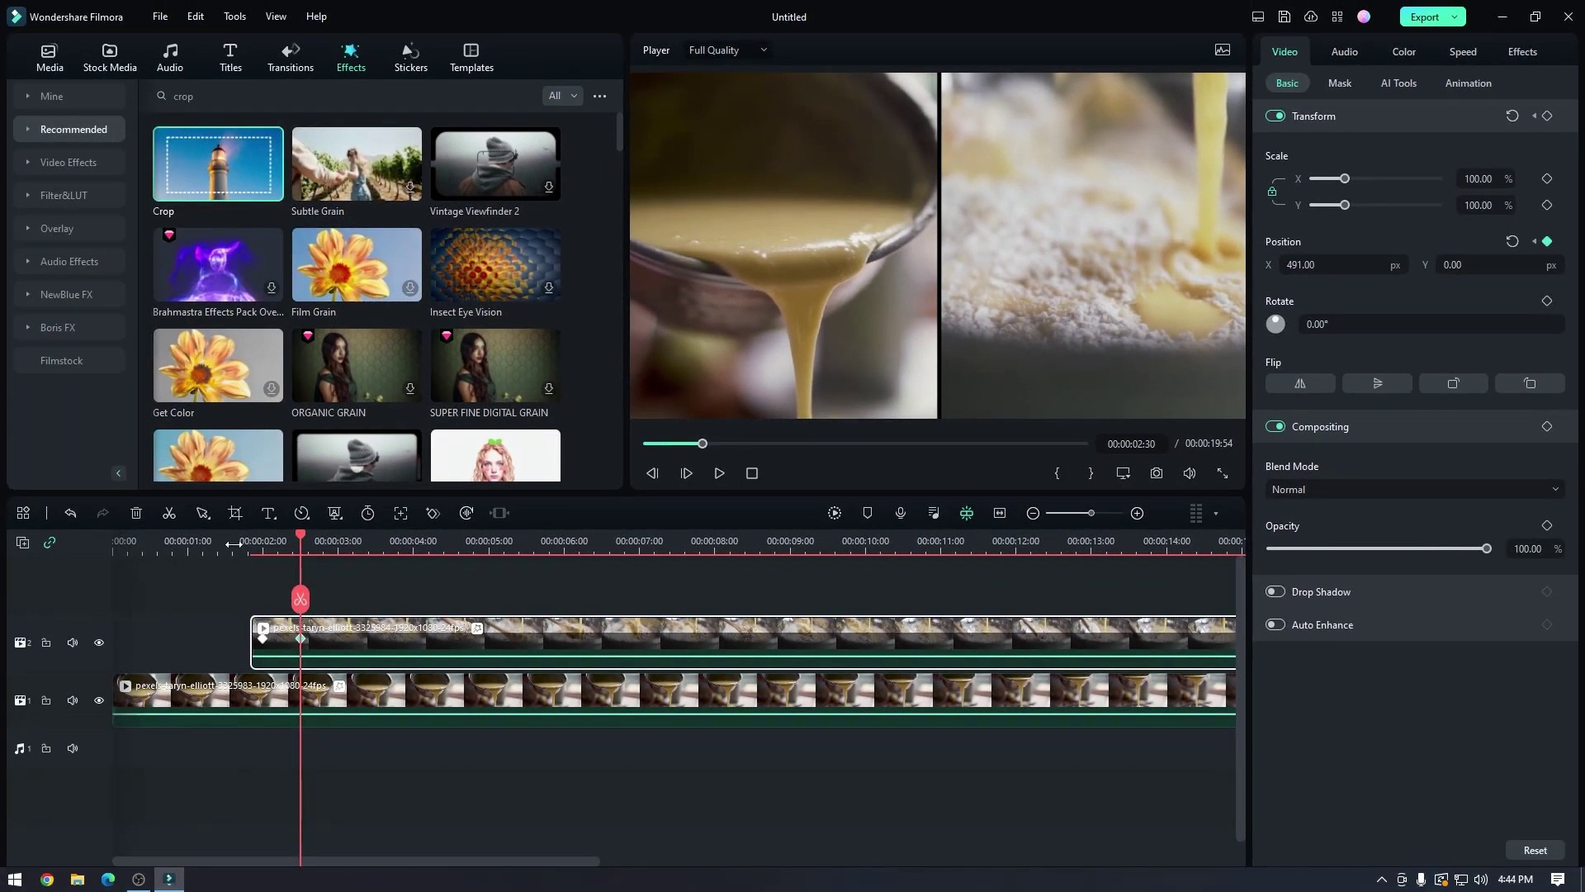
Play back the split-screen transition from before 00:00:02:00 to check how the flour-mixing clip slides in.
left_click(234, 544)
key("space")
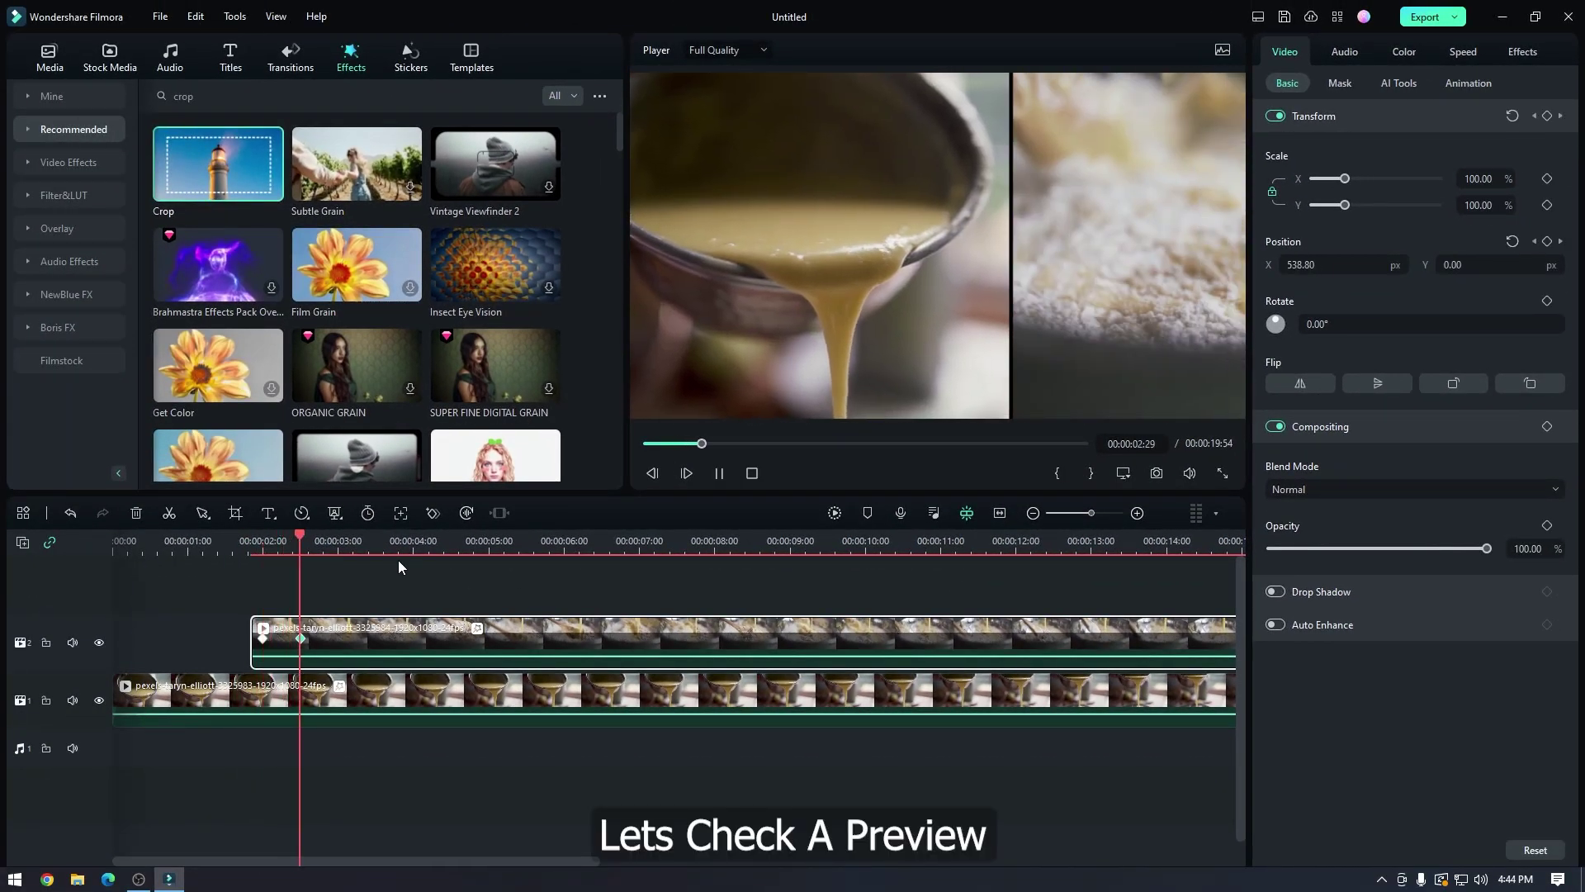
left_click(218, 551)
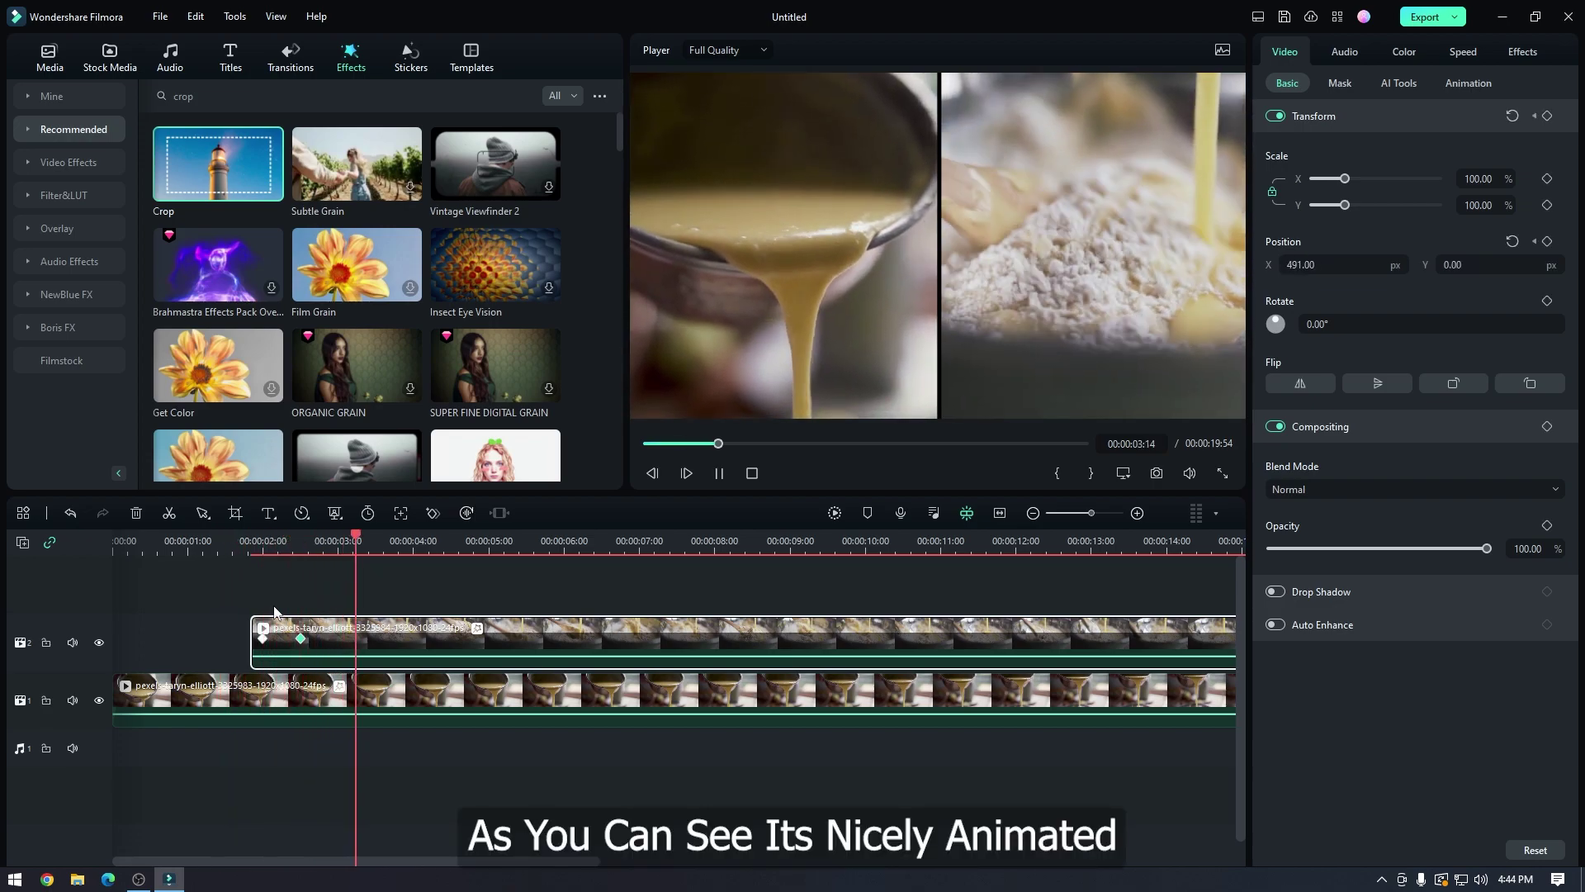
left_click(226, 552)
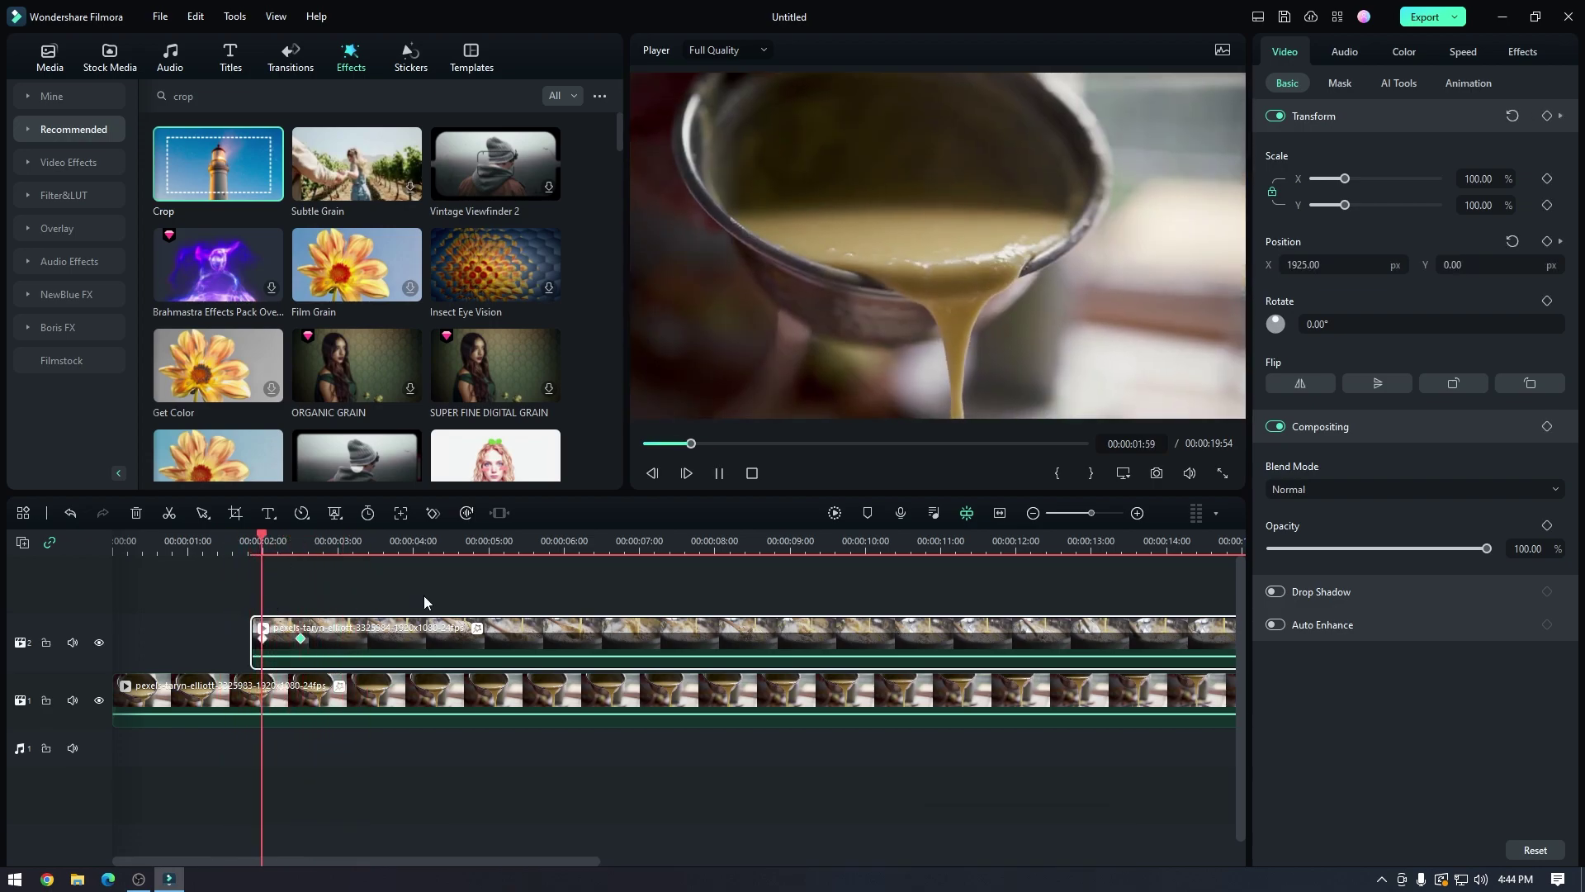
key("space")
key("space")
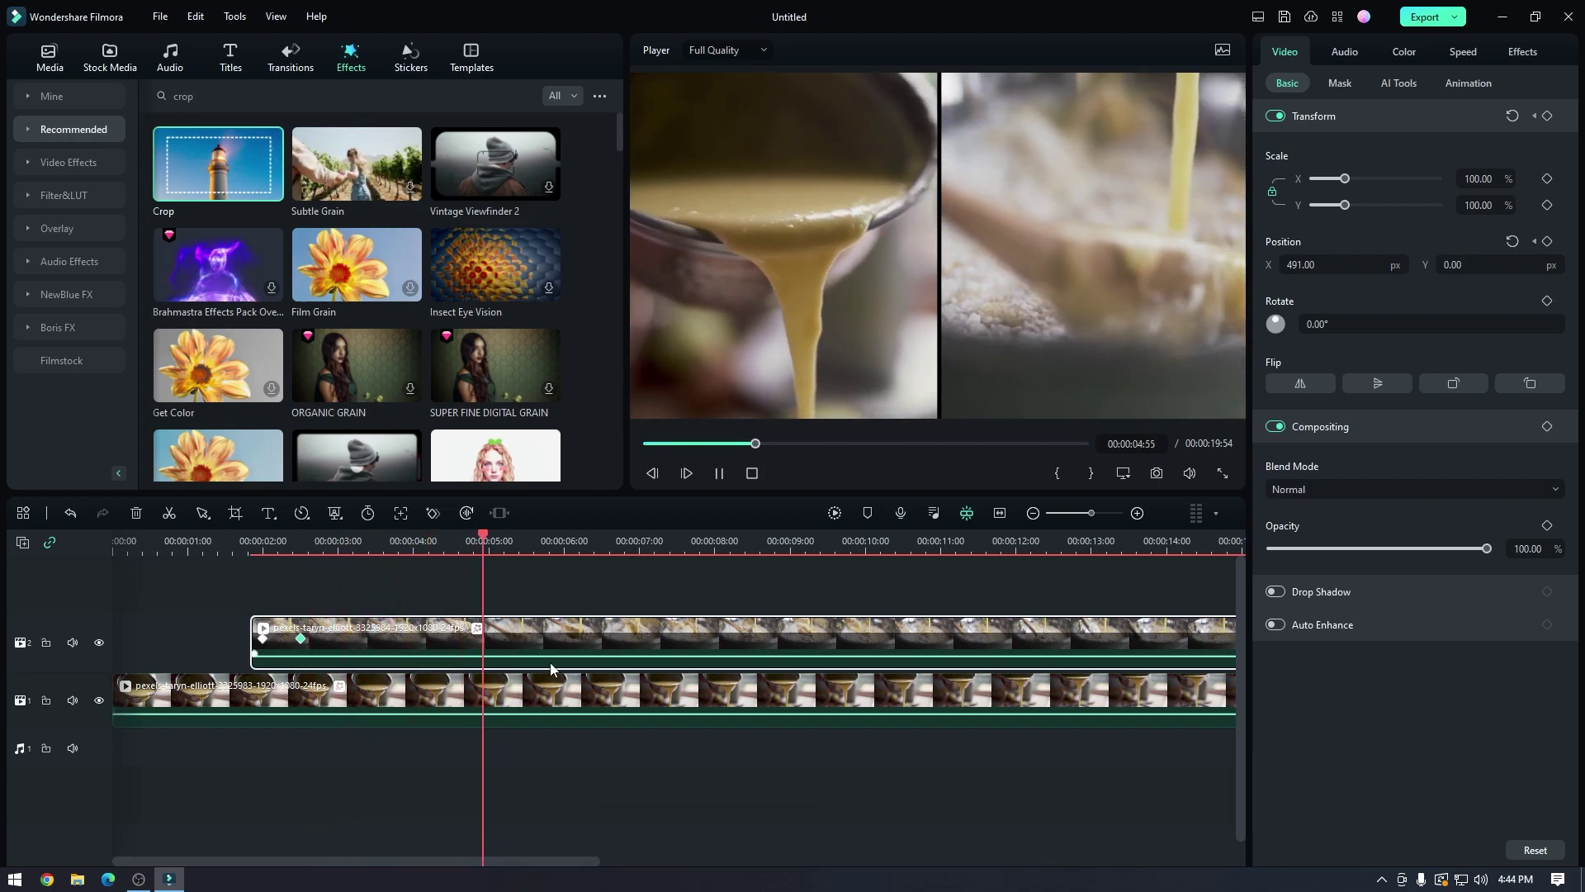
key("space")
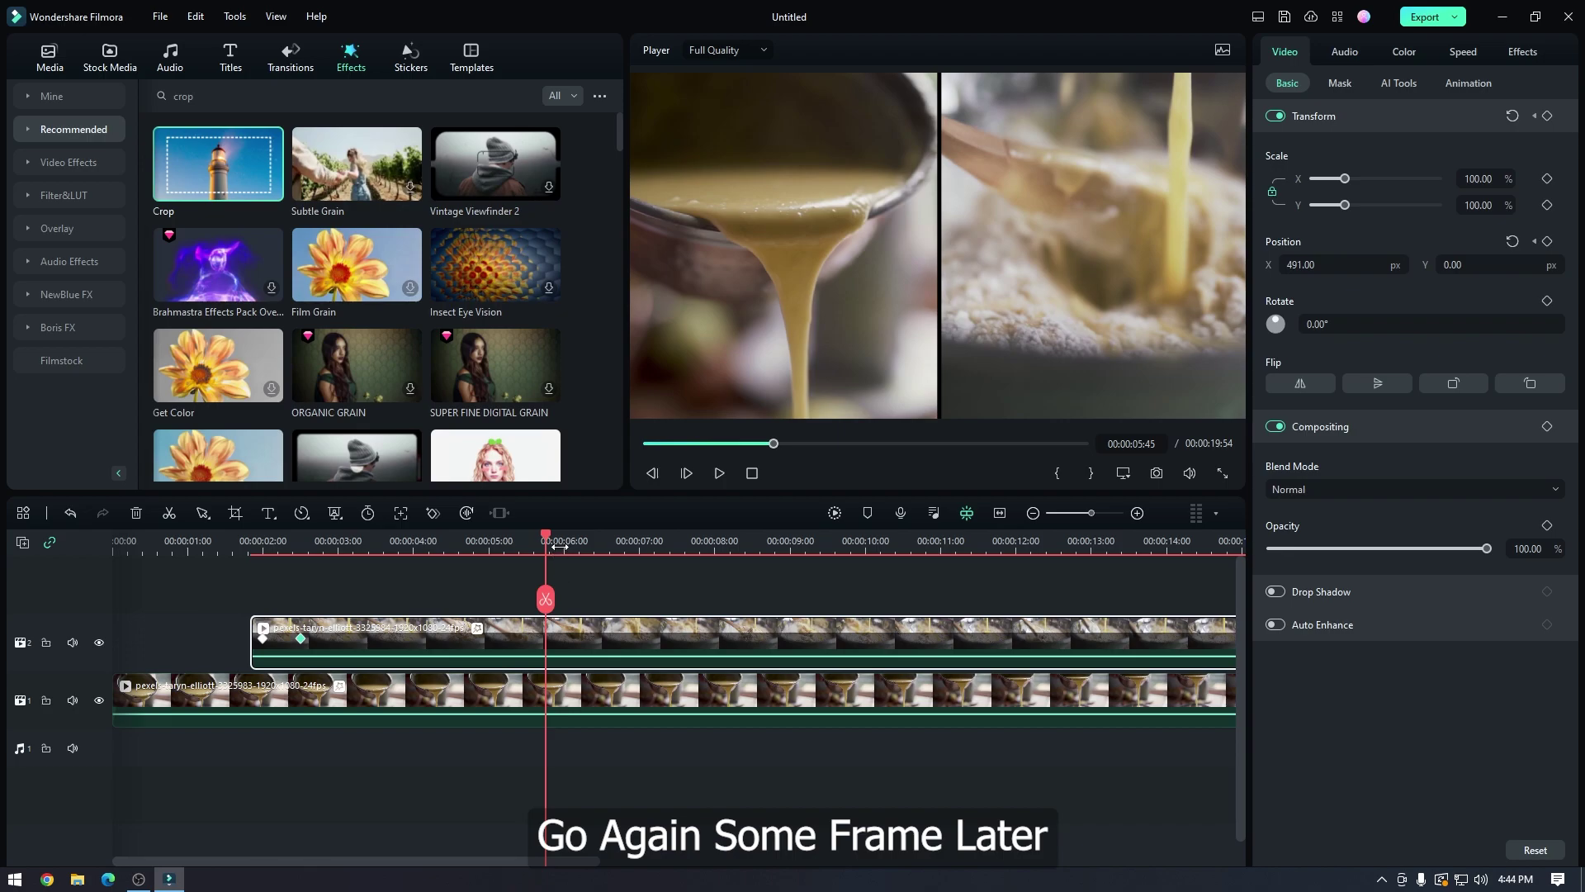
Add keyframes to the pouring clip's Crop Left and Right values at 00:00:05:00.
left_click_drag(548, 538, 490, 519)
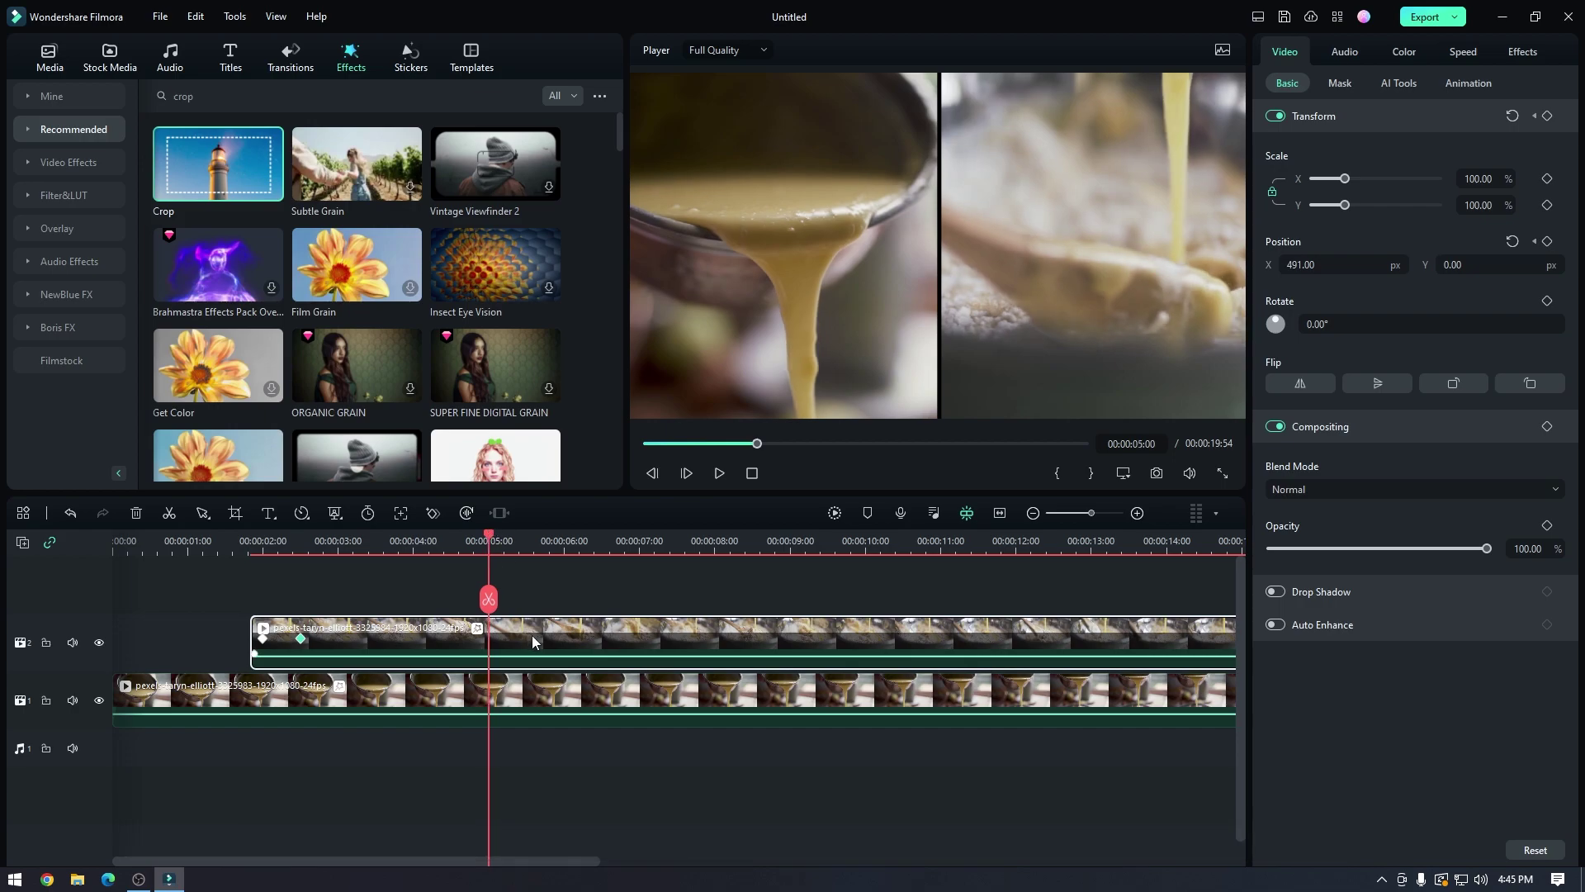
left_click(528, 702)
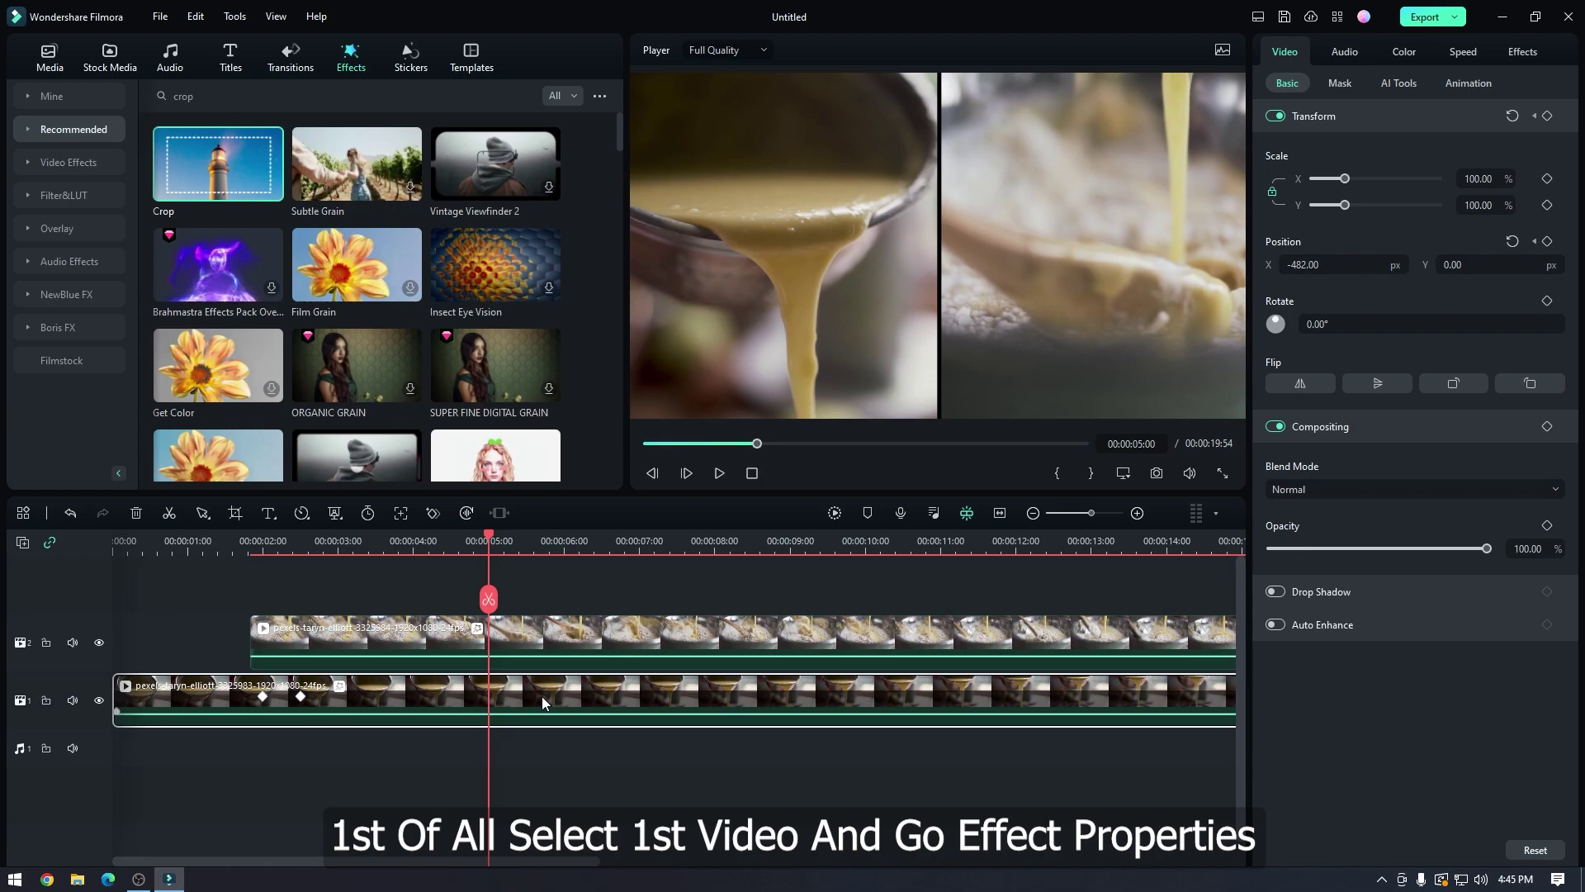
left_click(1524, 51)
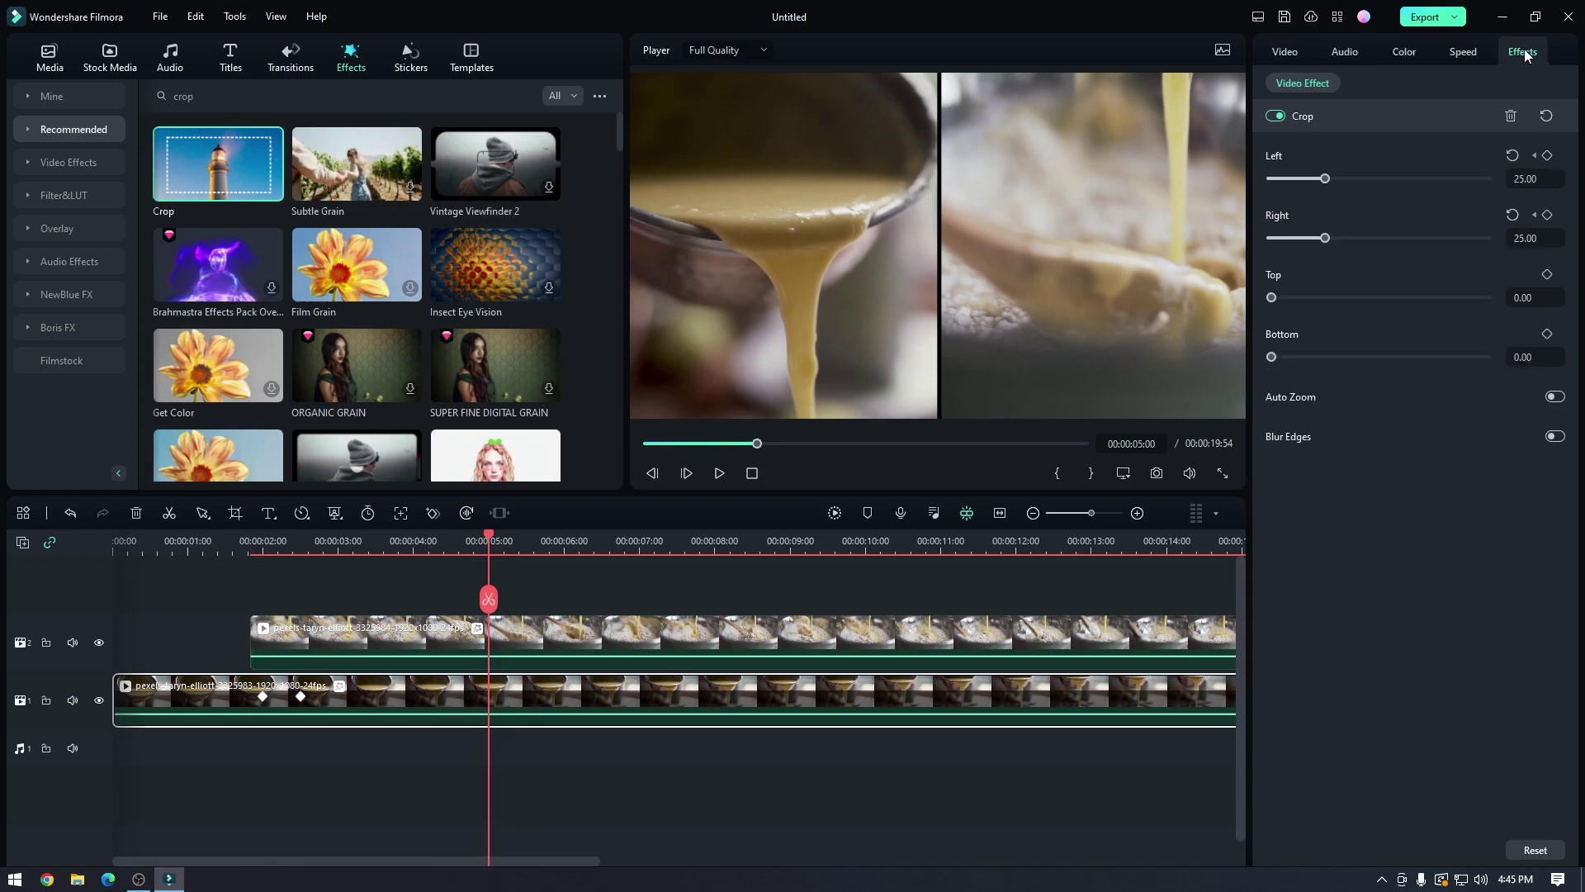
left_click(1547, 156)
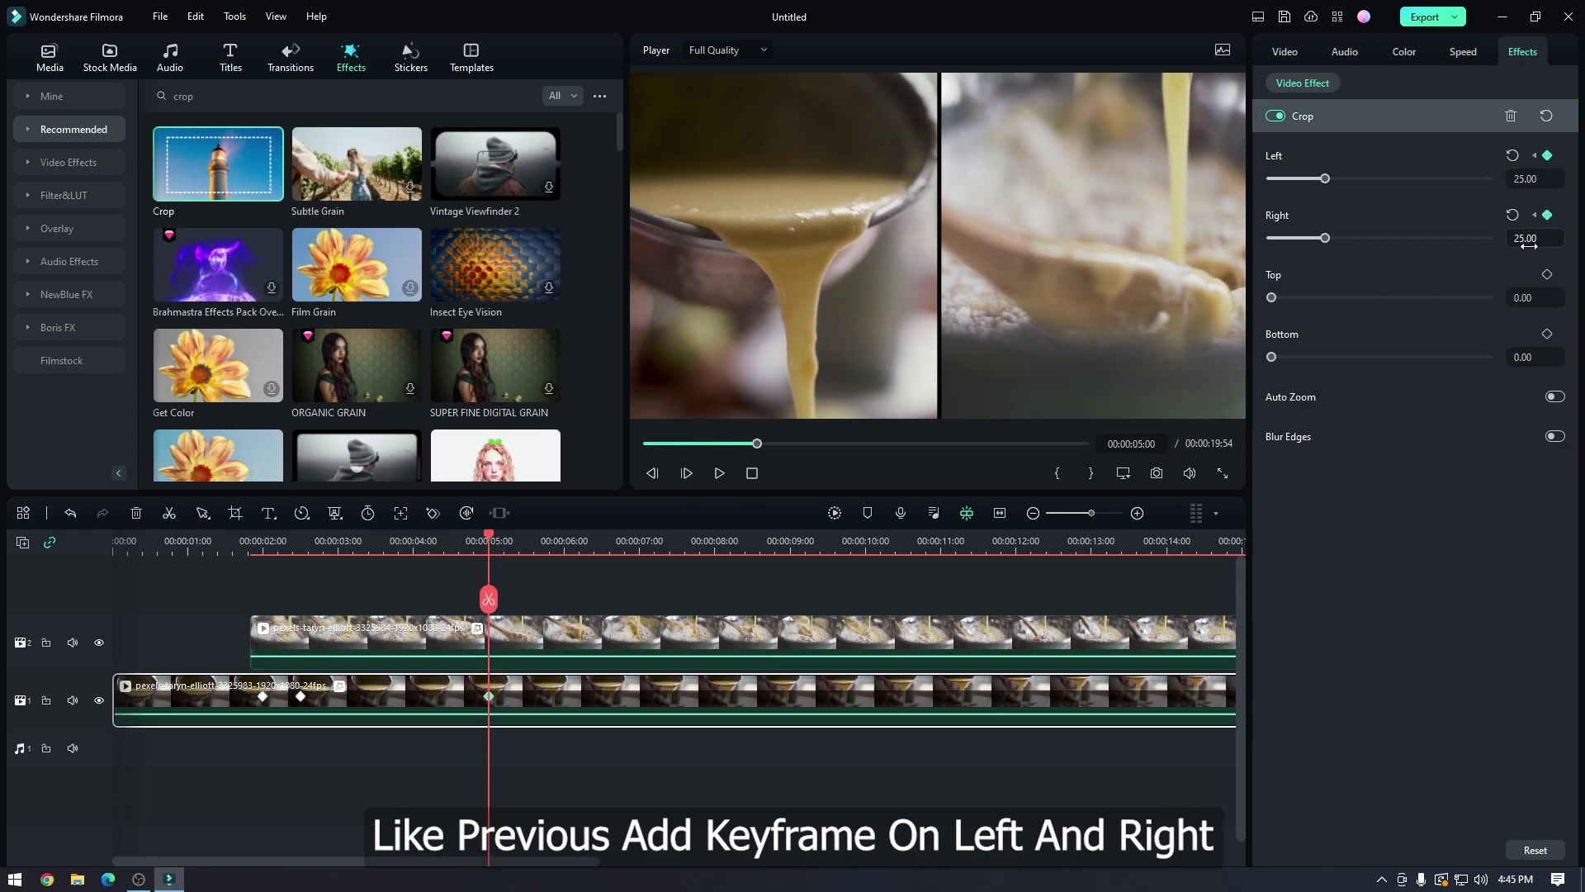
Set the pouring clip's Crop Left and Right values to 35 at 00:00:05:30.
left_click_drag(488, 535, 527, 535)
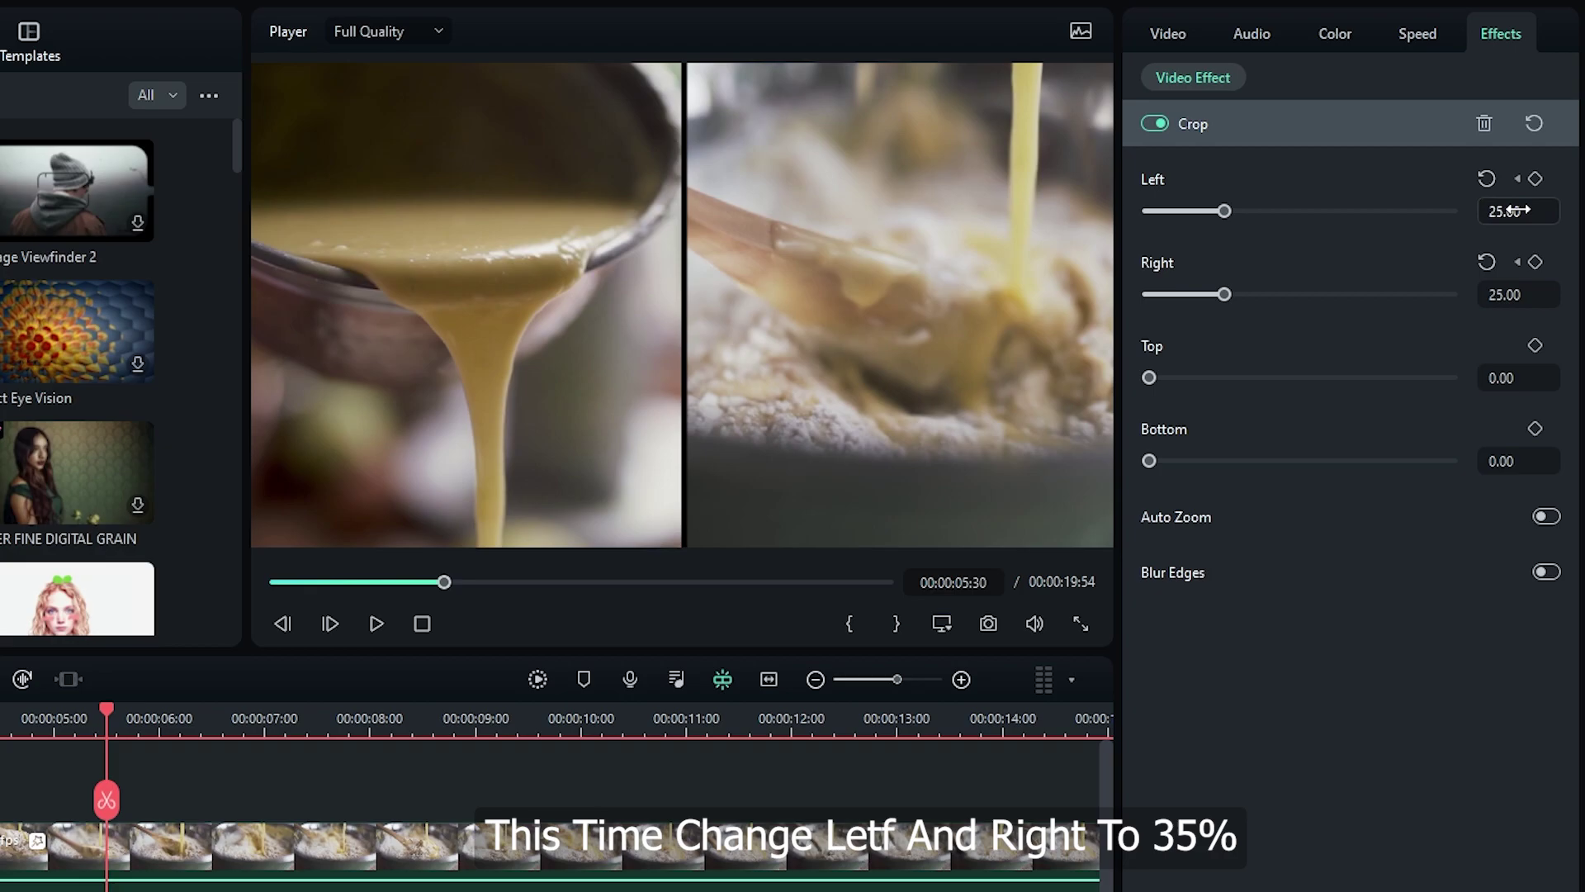
left_click(1514, 210)
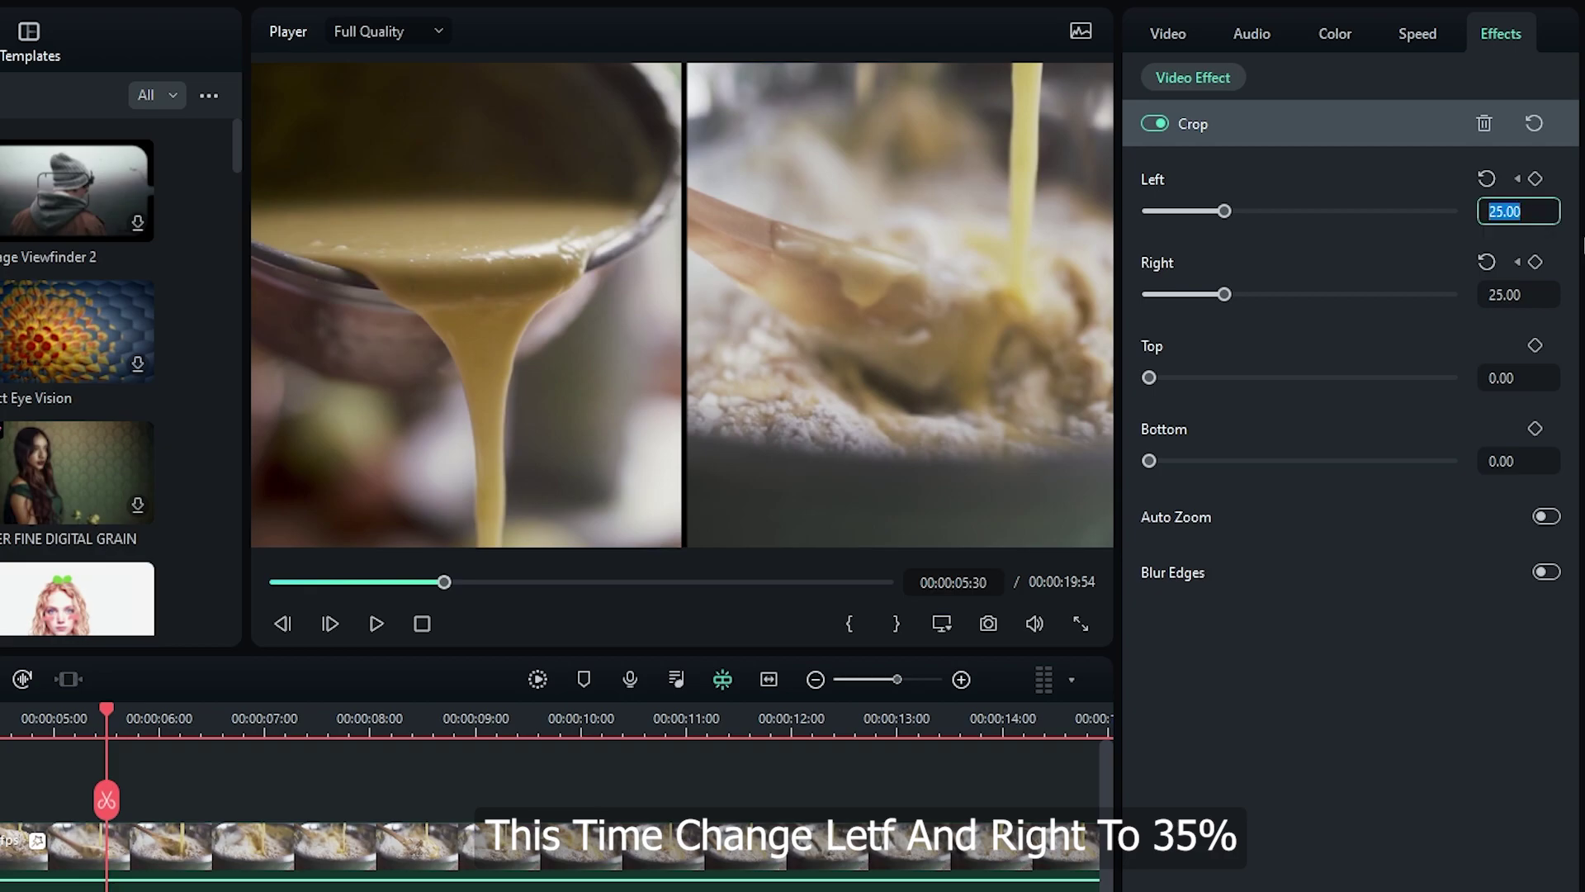
type("35")
key("Return")
left_click(1524, 294)
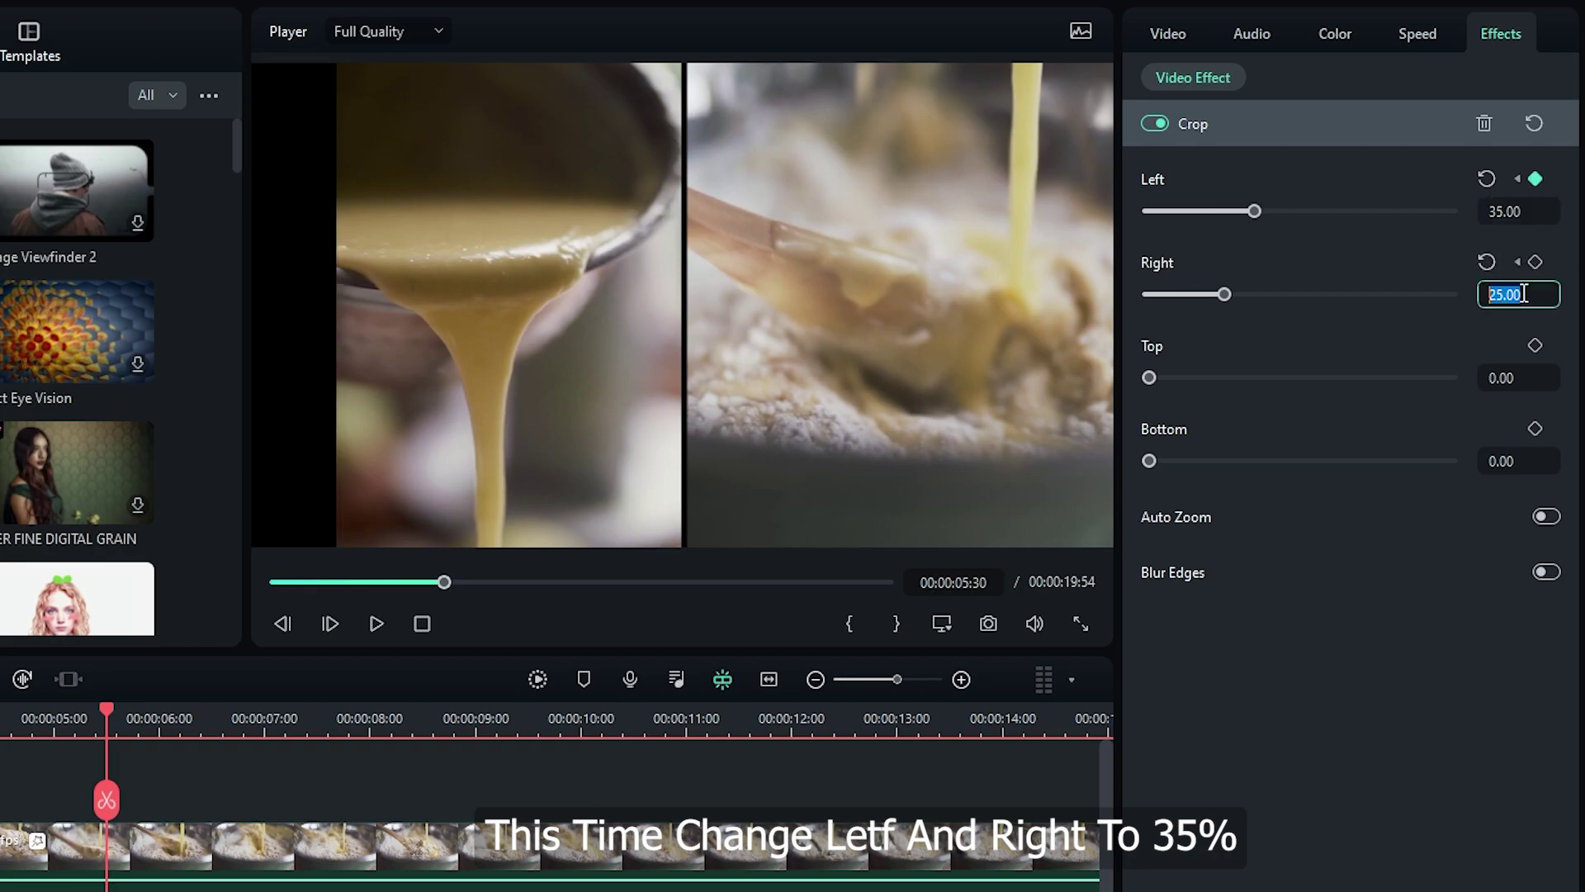
type("35")
key("Return")
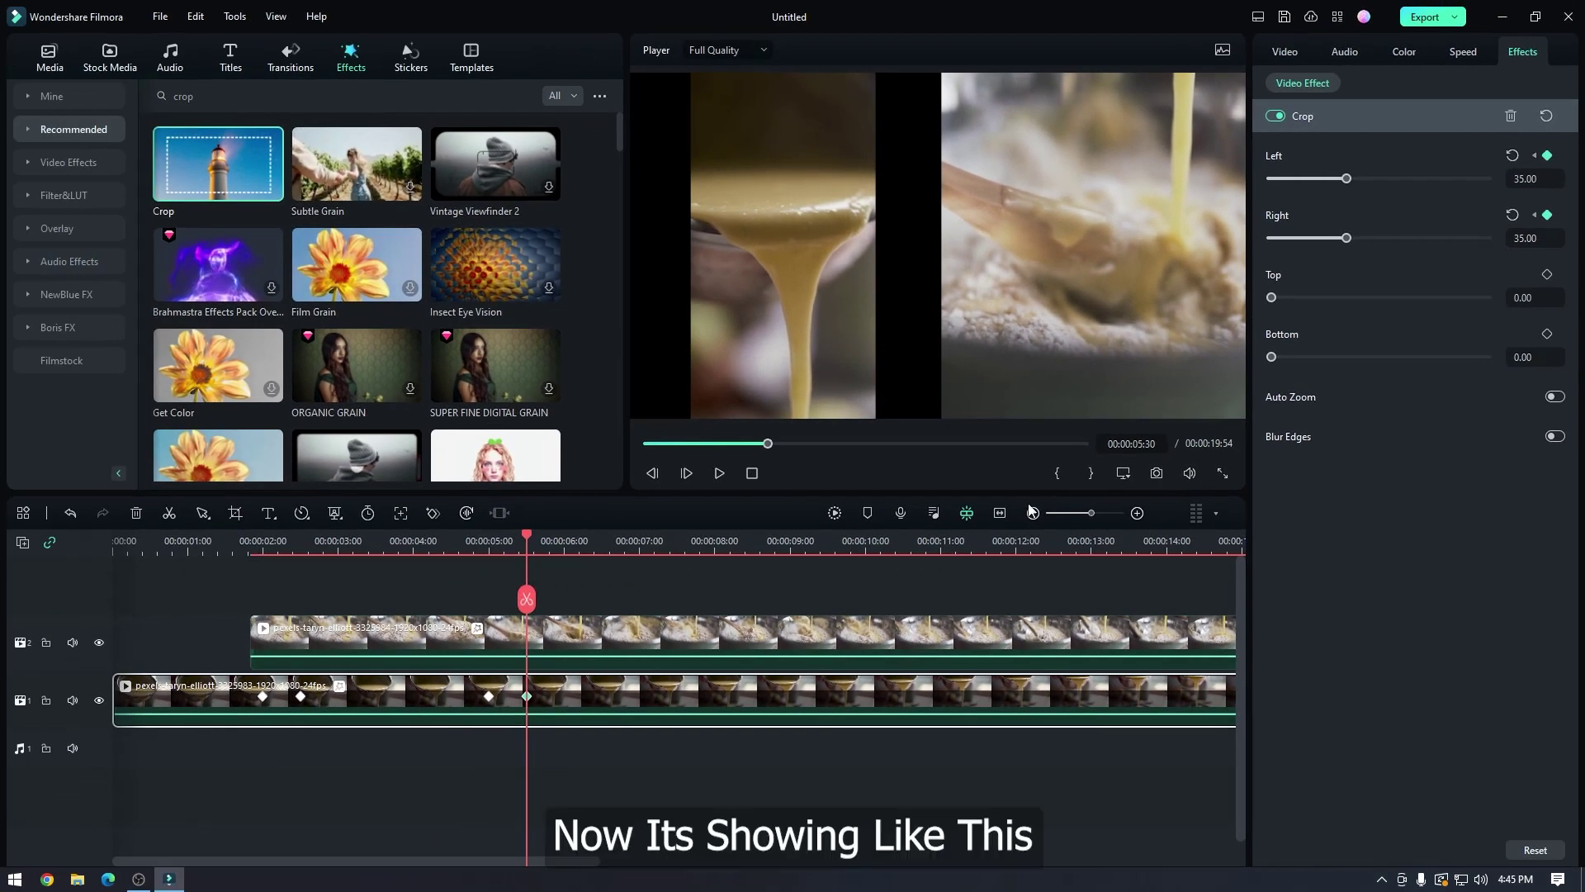
Play back the section around 00:00:05:00 to check the pouring clip's narrowing crop.
left_click(458, 547)
key("space")
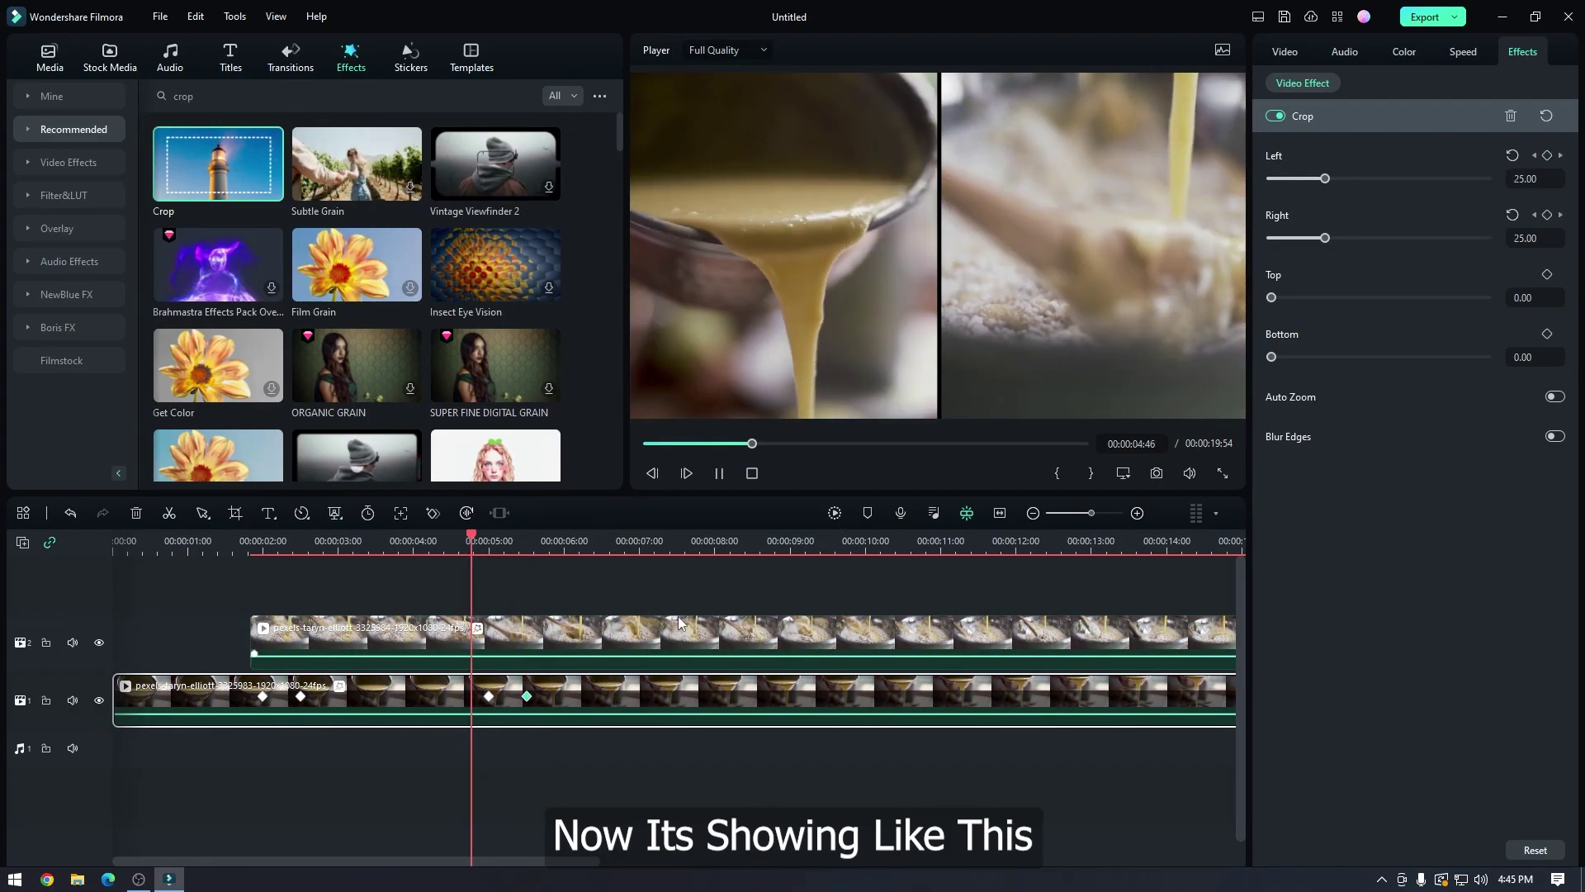
key("space")
left_click(463, 547)
key("space")
key("space")
Add a Position keyframe to the pouring clip at 00:00:05:00, and shift its Position X to the frame's left edge at 00:00:05:30.
left_click(1535, 155)
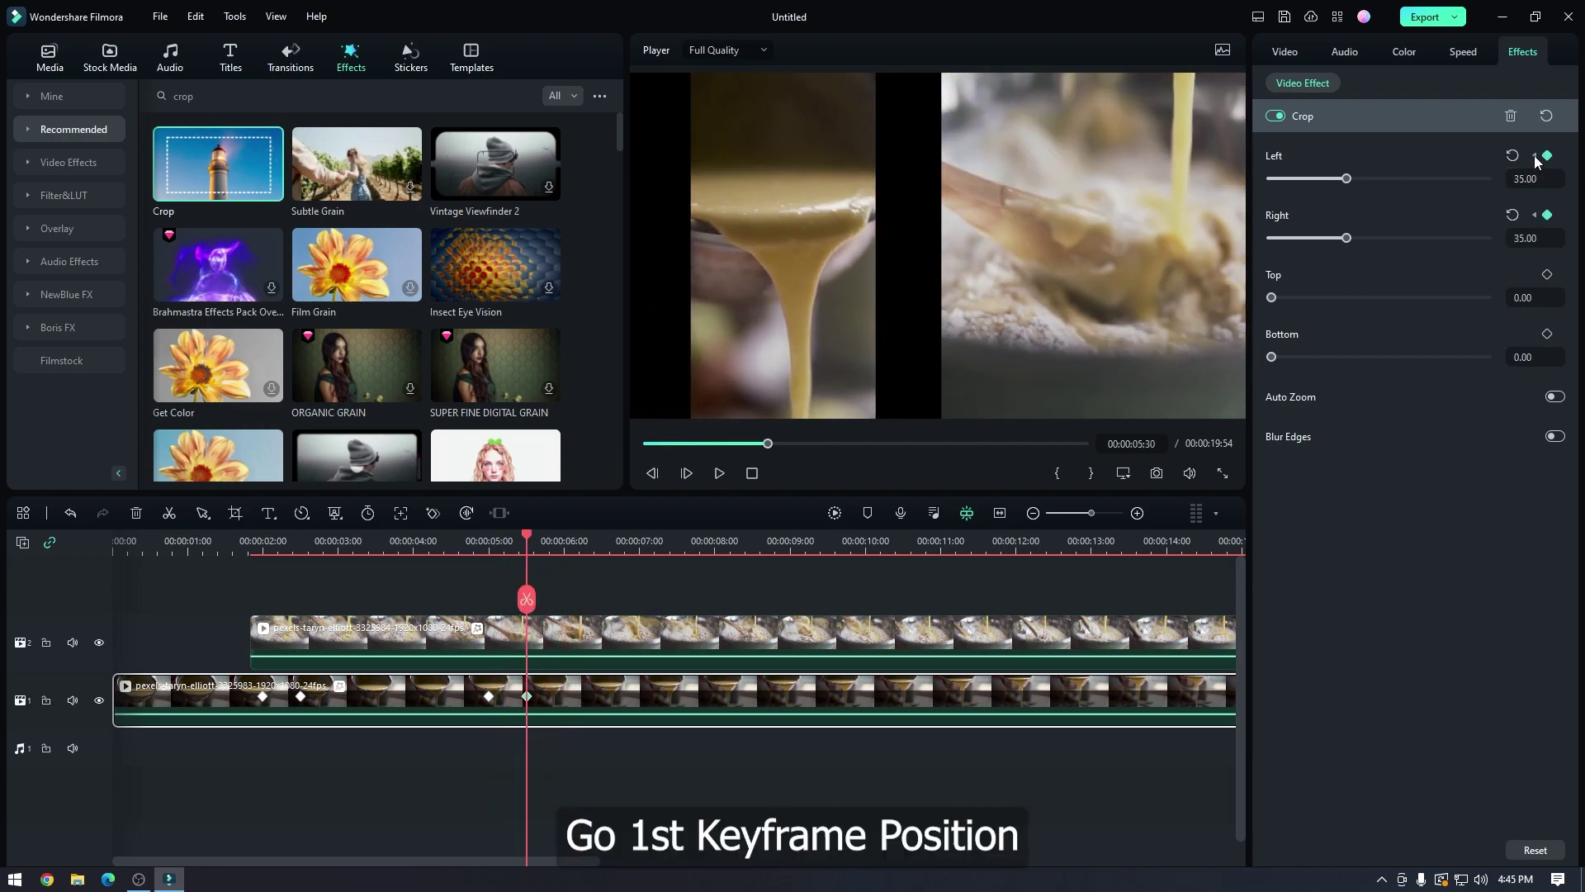
left_click(1535, 155)
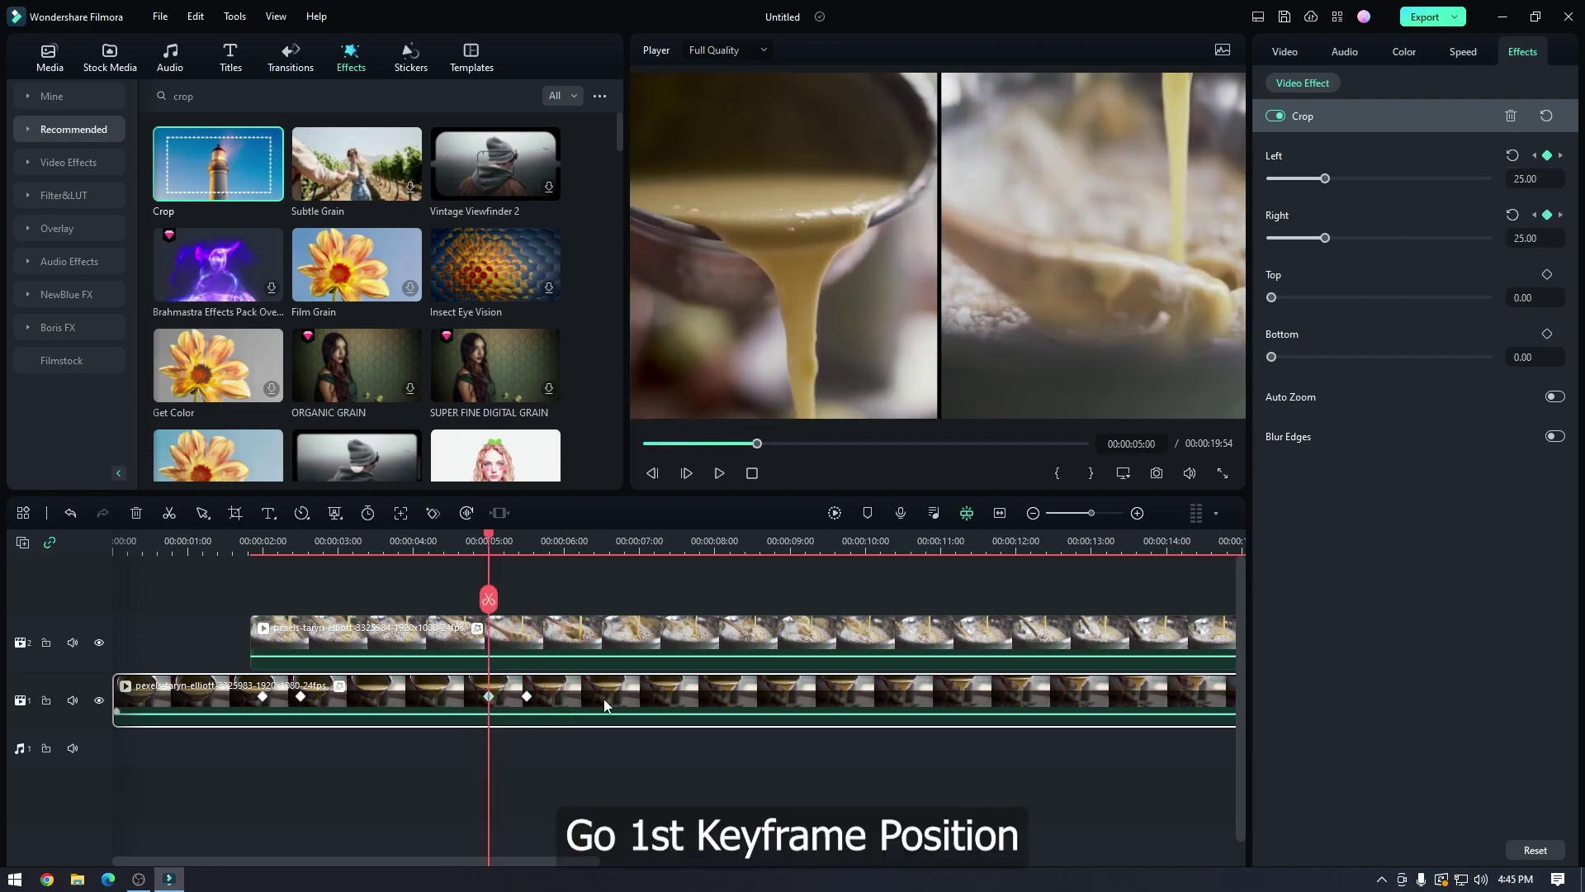
left_click(1292, 53)
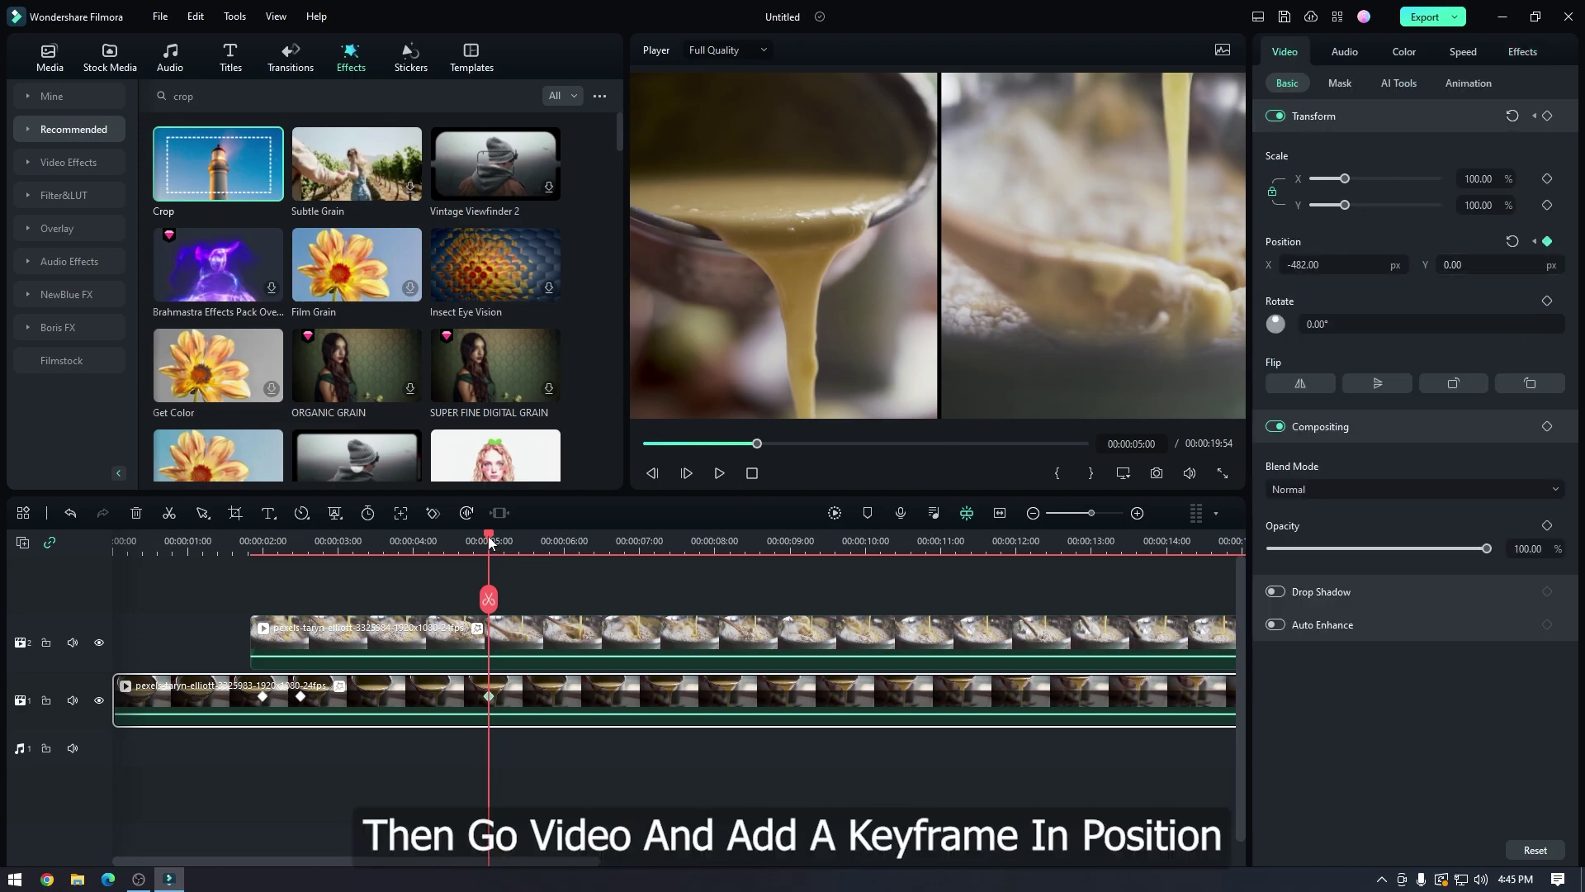
left_click_drag(490, 543, 527, 531)
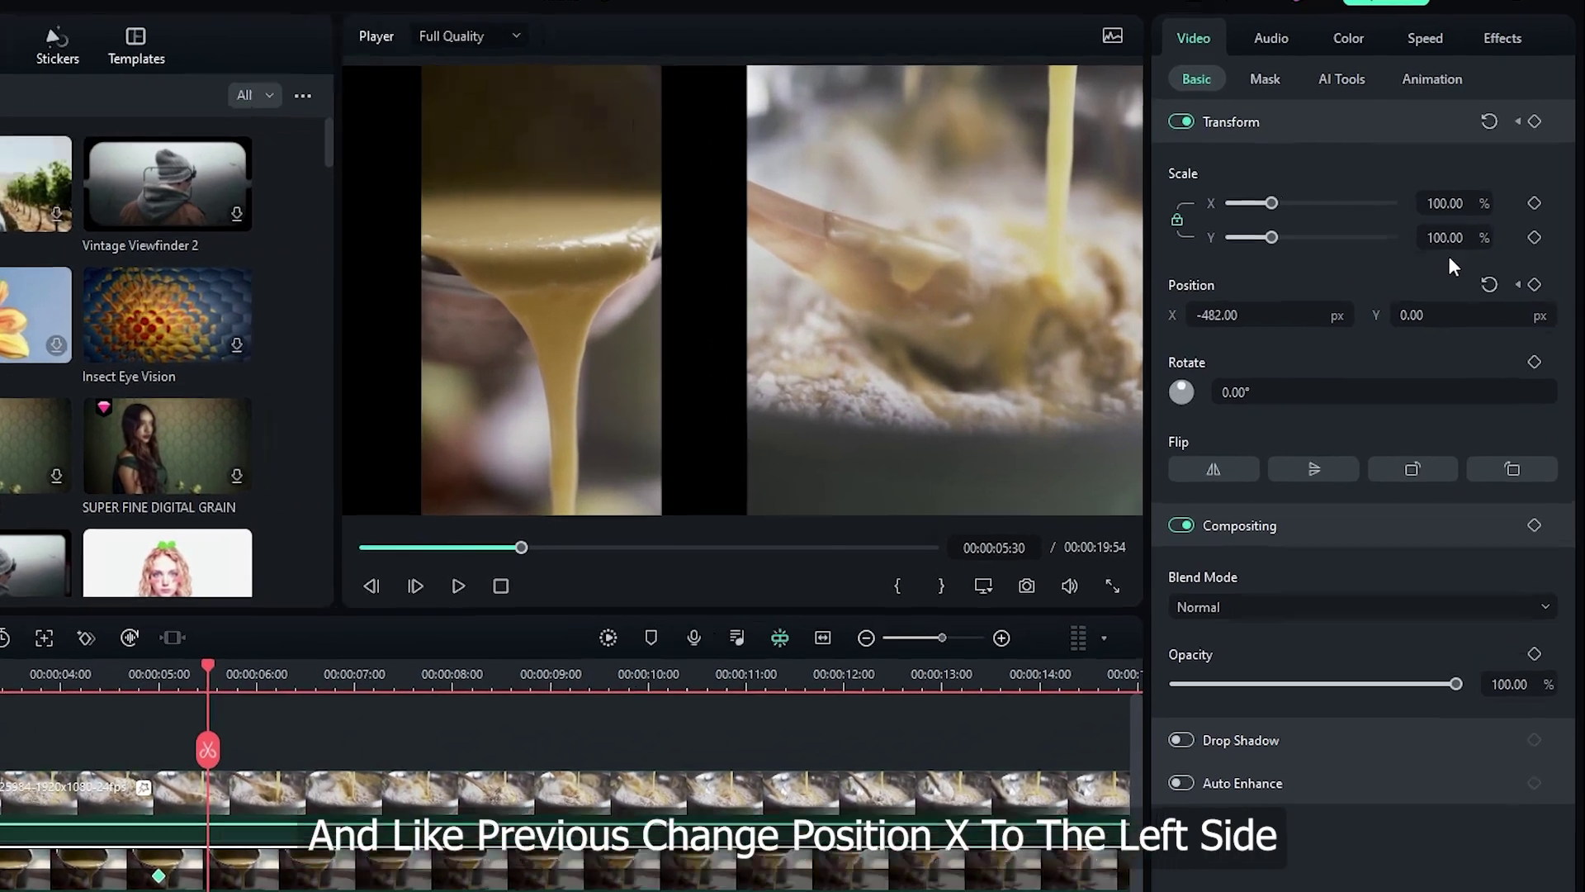
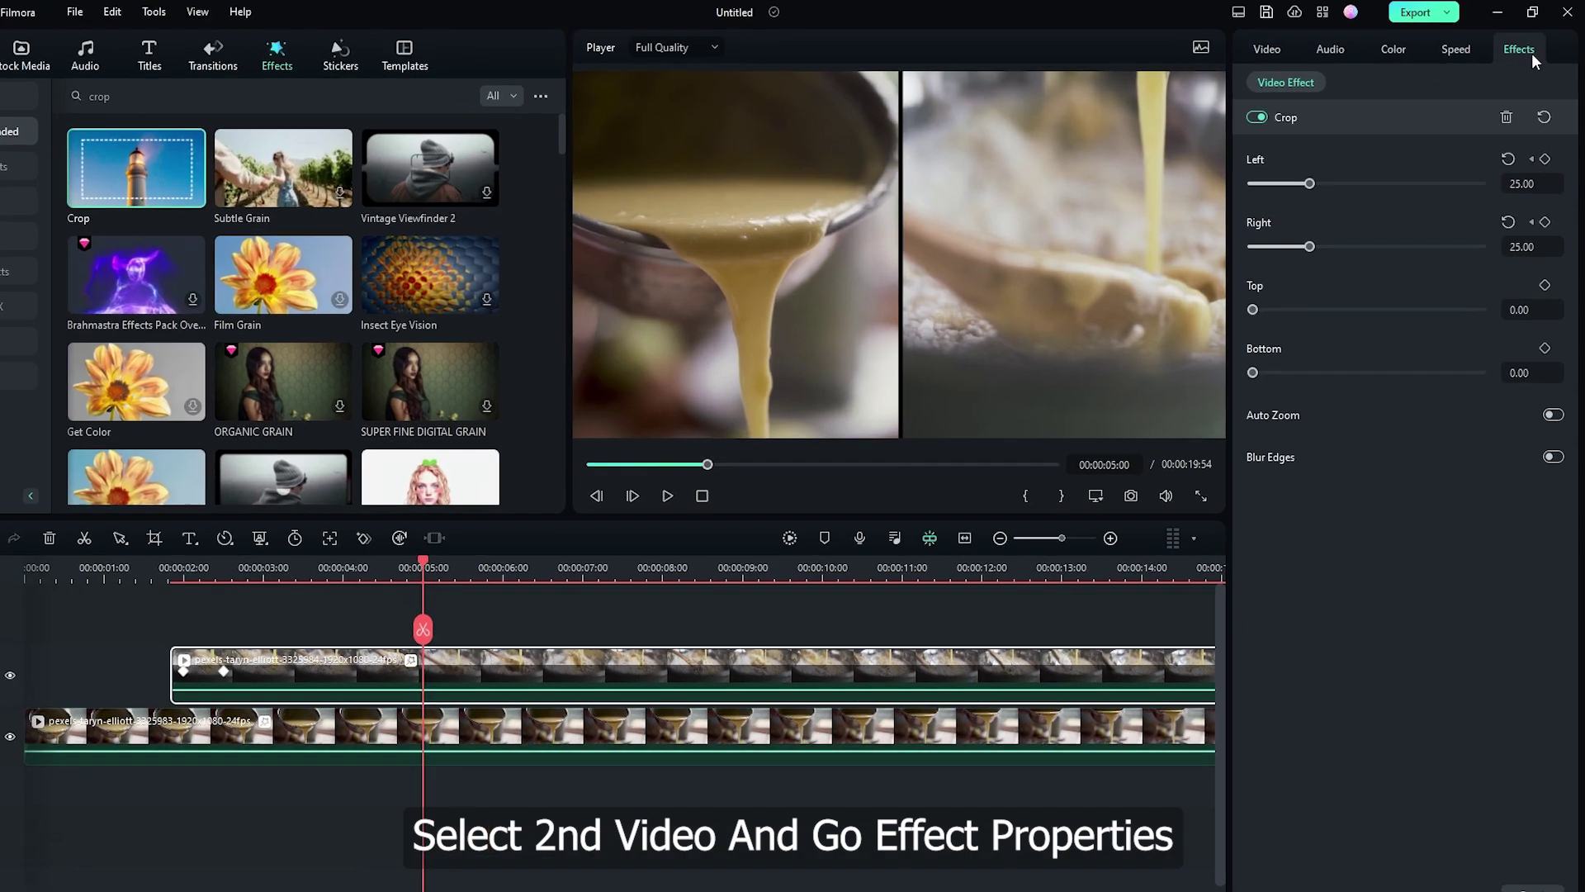
Keyframe the flour clip's Crop Left, Top and Bottom at 00:00:05:00, and set Top and Bottom to 25 at 00:00:05:30.
left_click(1533, 180)
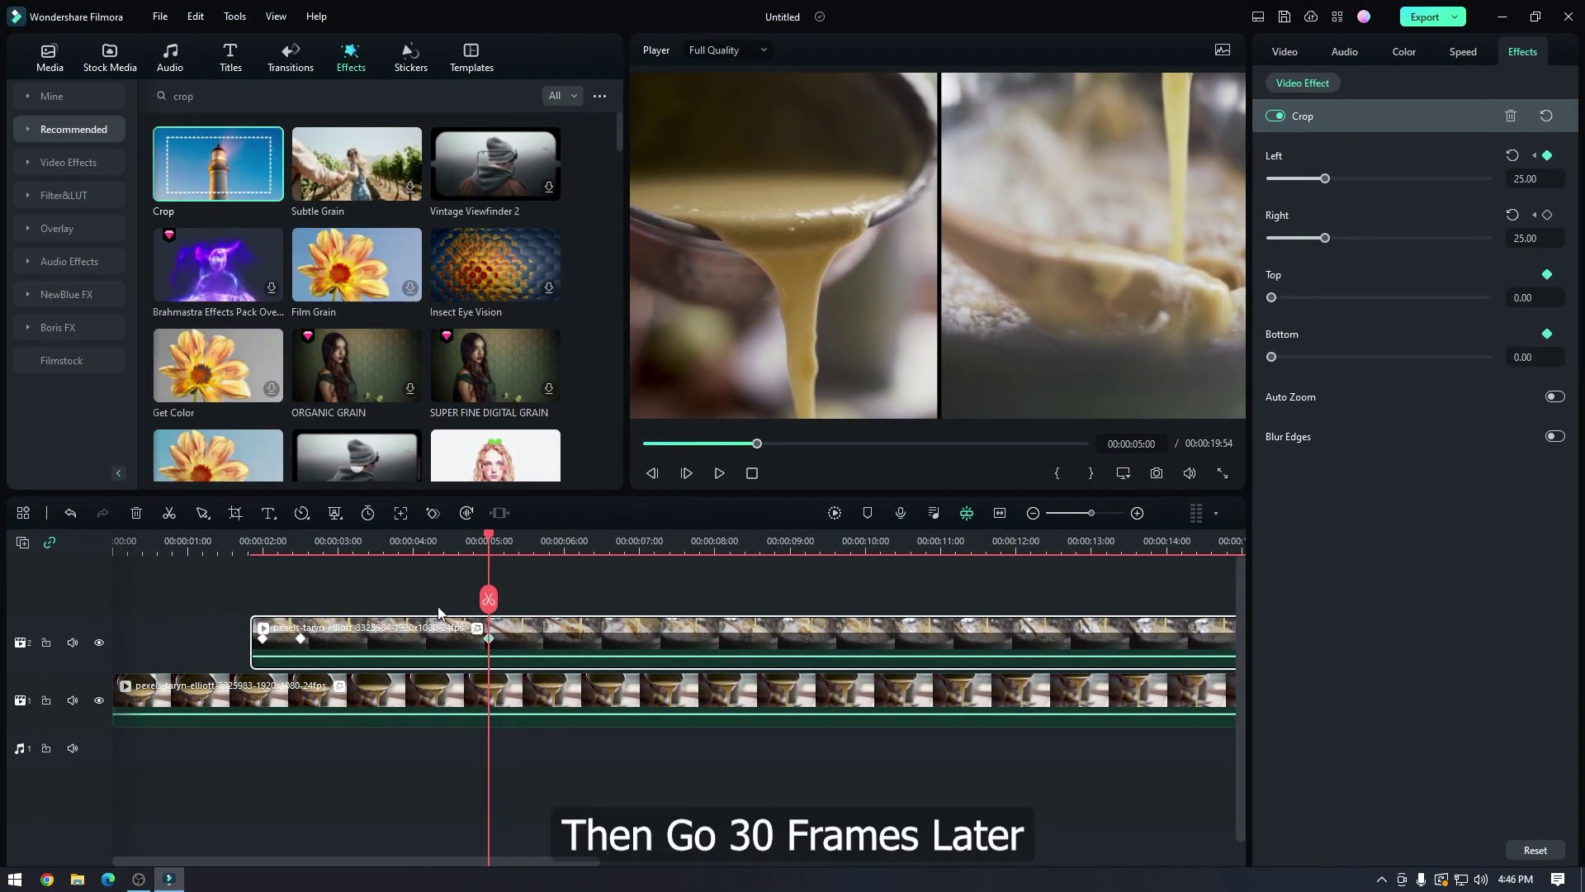
left_click_drag(490, 538, 527, 535)
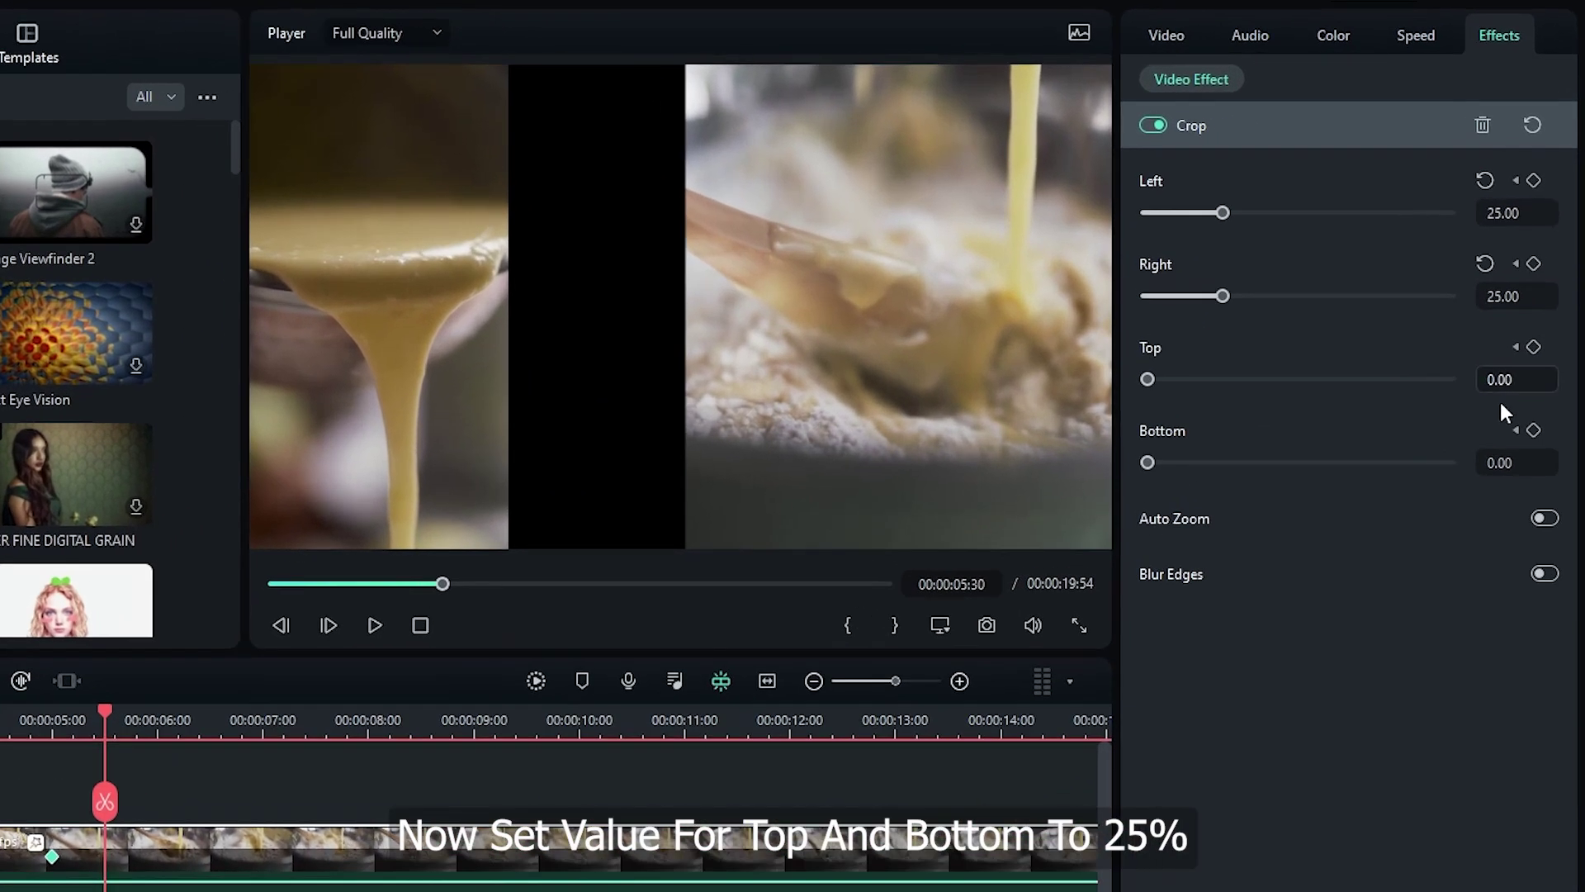
left_click(1519, 382)
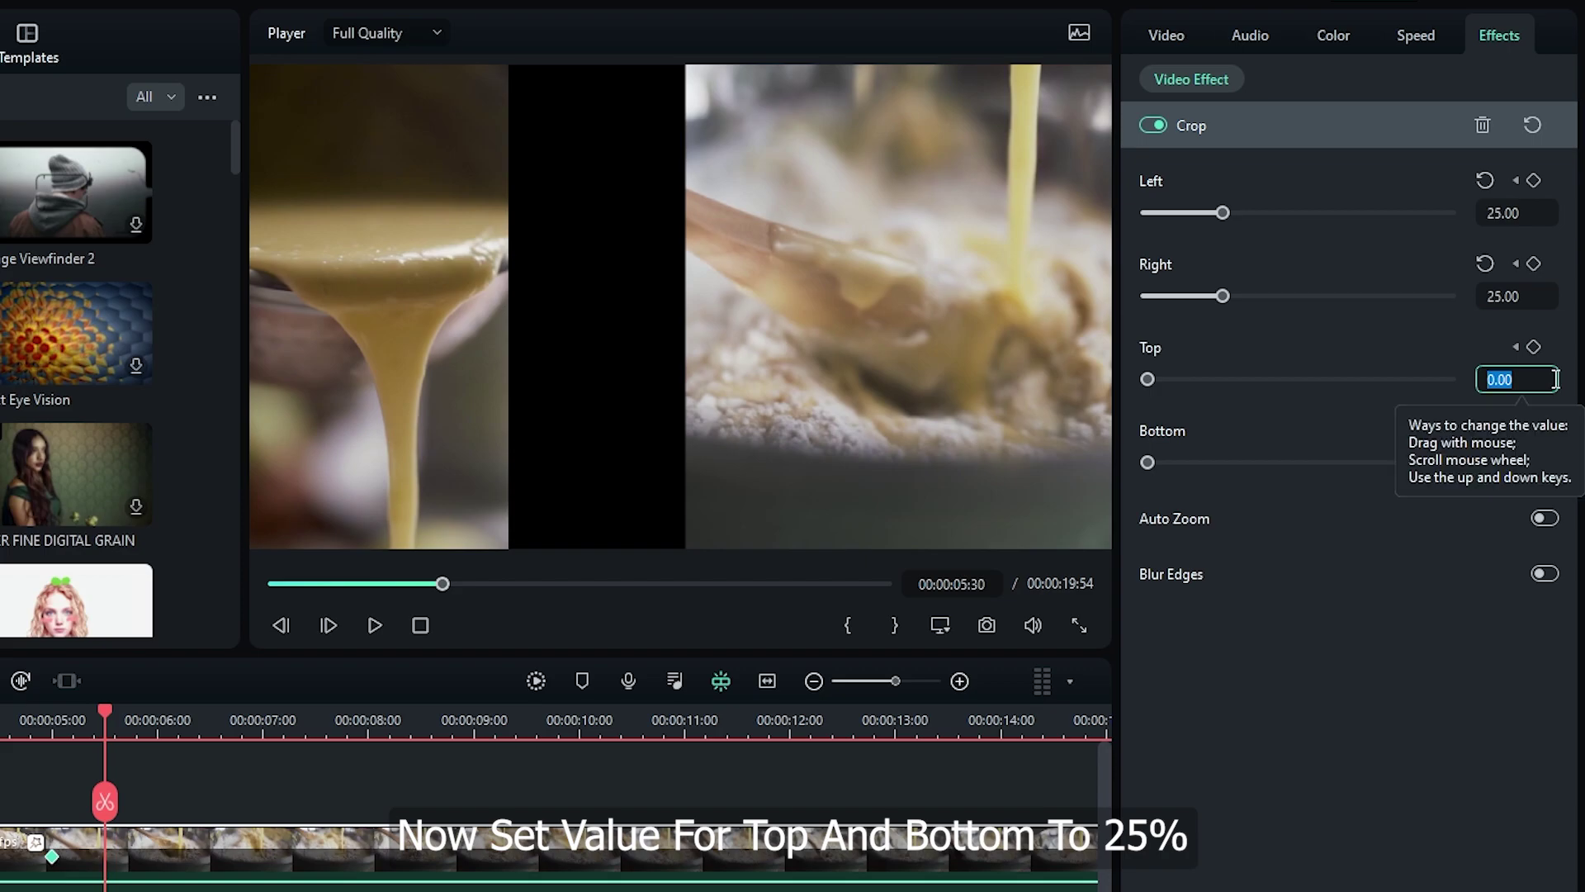
type("25")
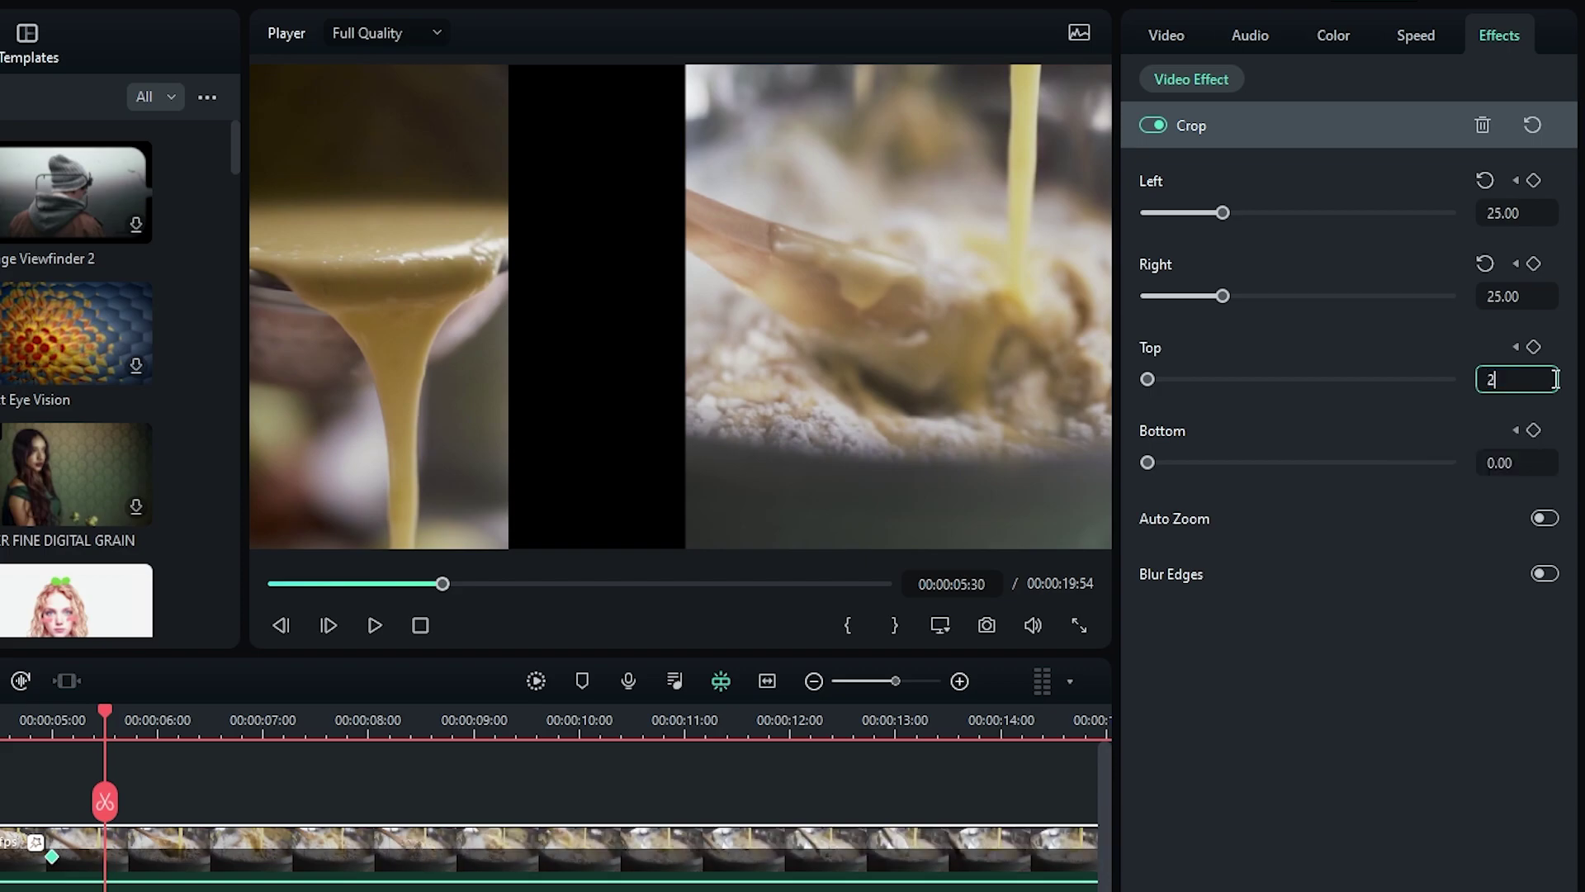
key("Return")
left_click(1507, 462)
type("2")
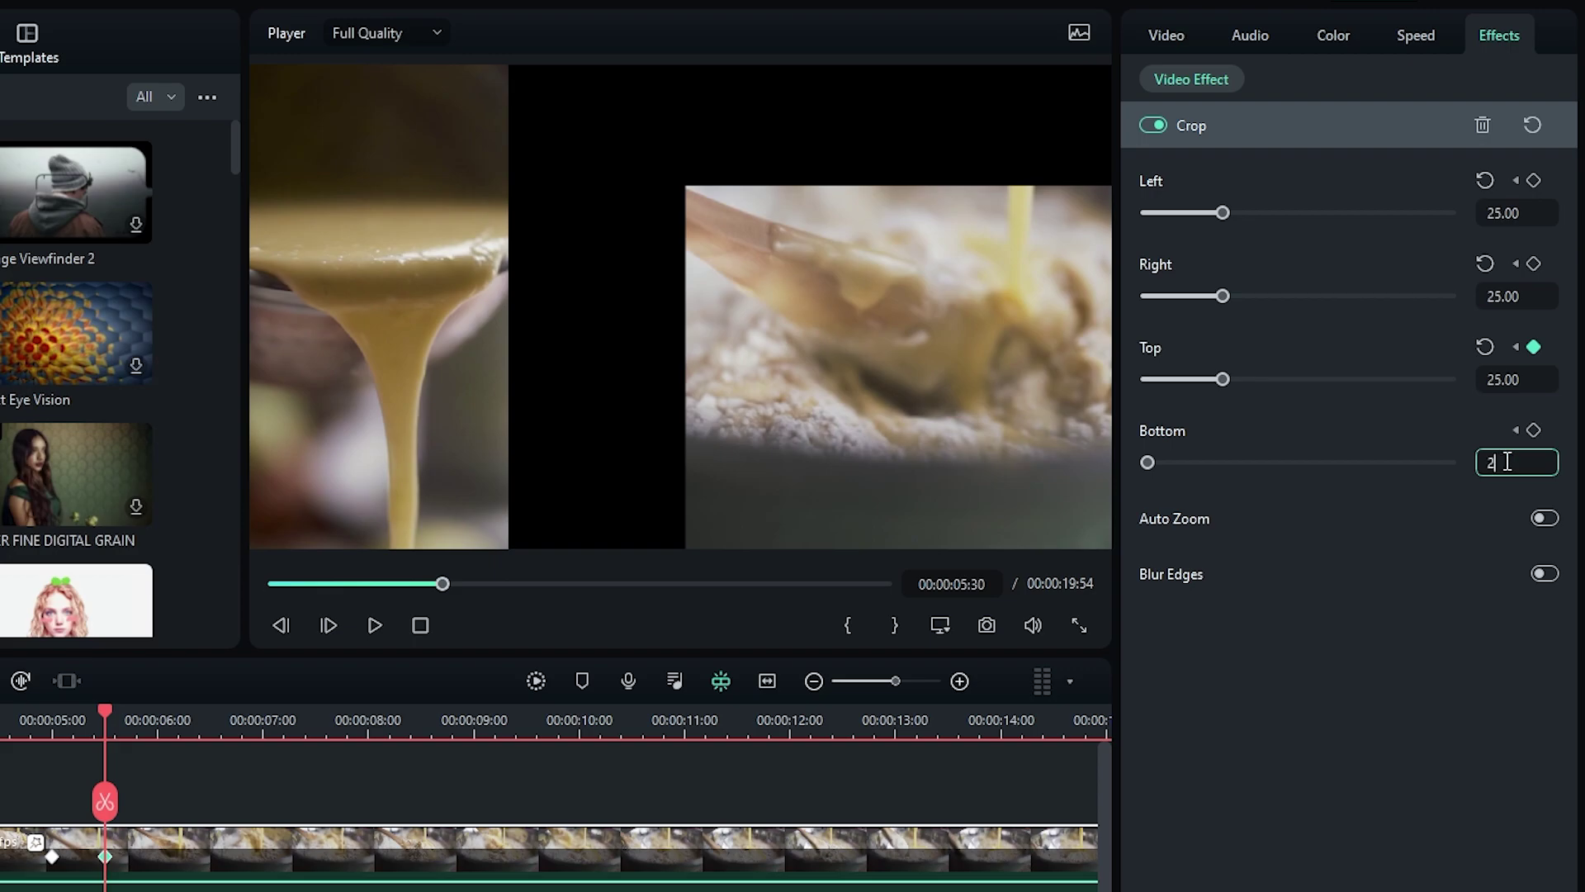
type("5")
key("Return")
Set the flour clip's Crop Left value to 5 at 00:00:05:30.
left_click(1505, 212)
type("5")
key("Return")
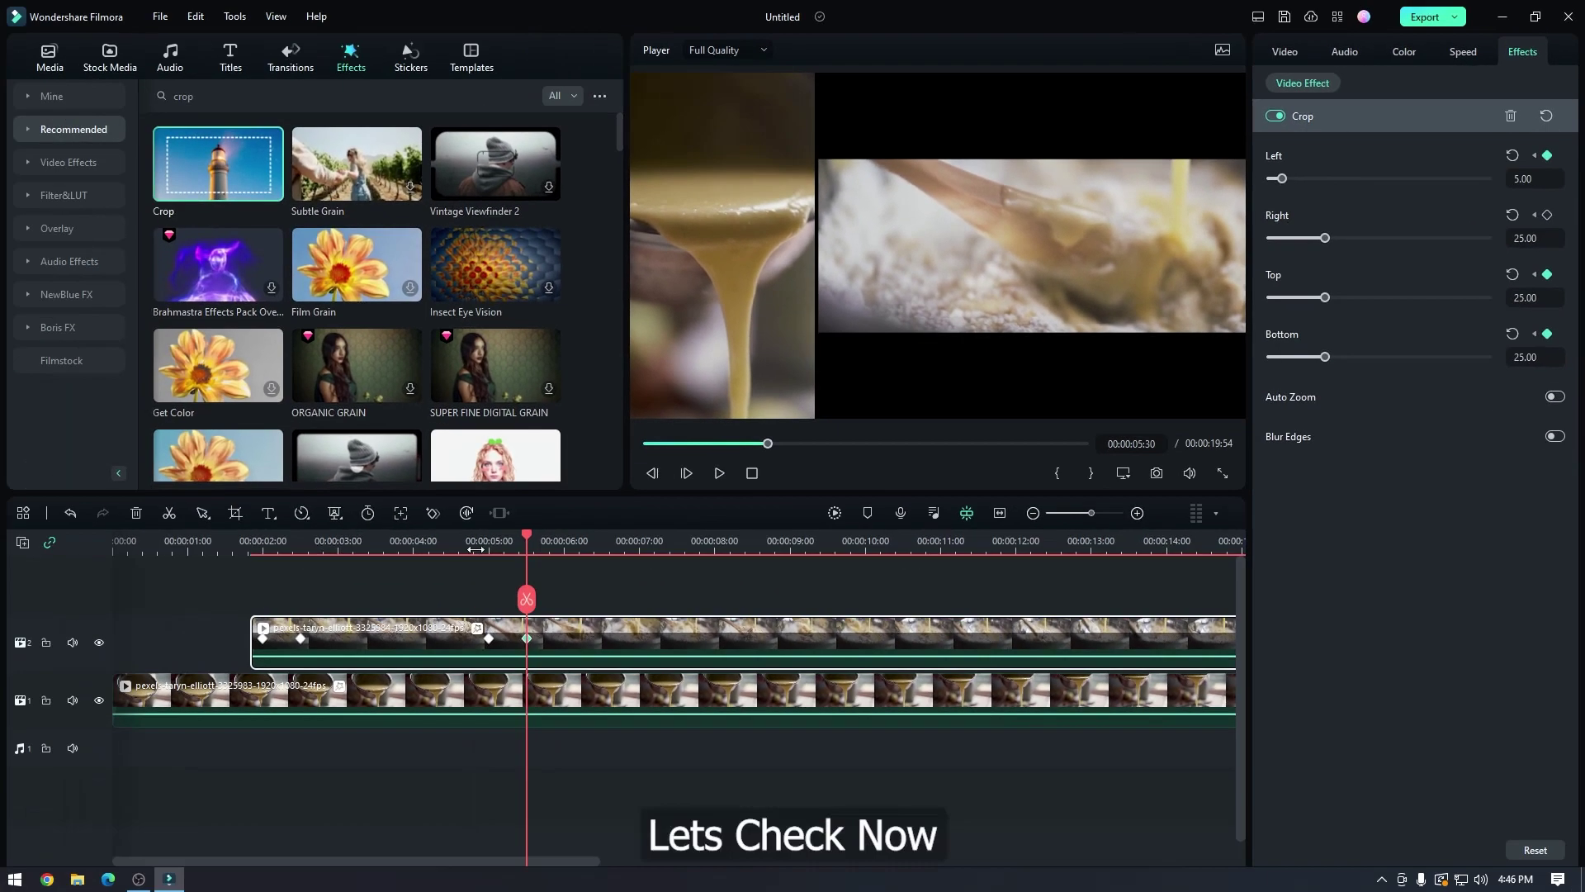
Play back the section around 00:00:05:00 to check the flour clip's crop animation.
key("space")
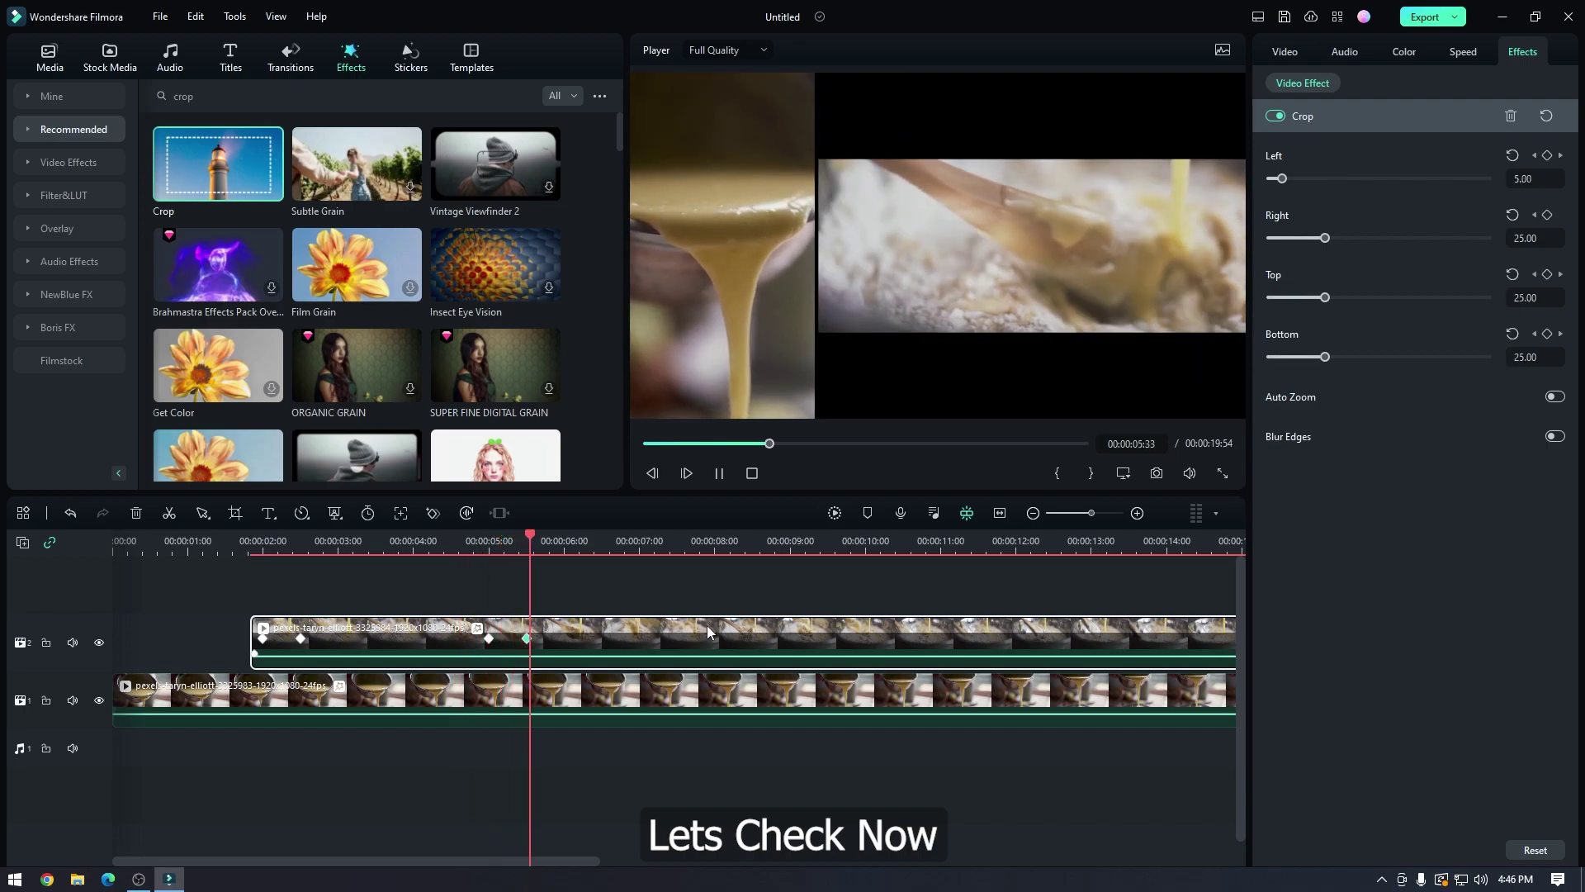
key("space")
key("space")
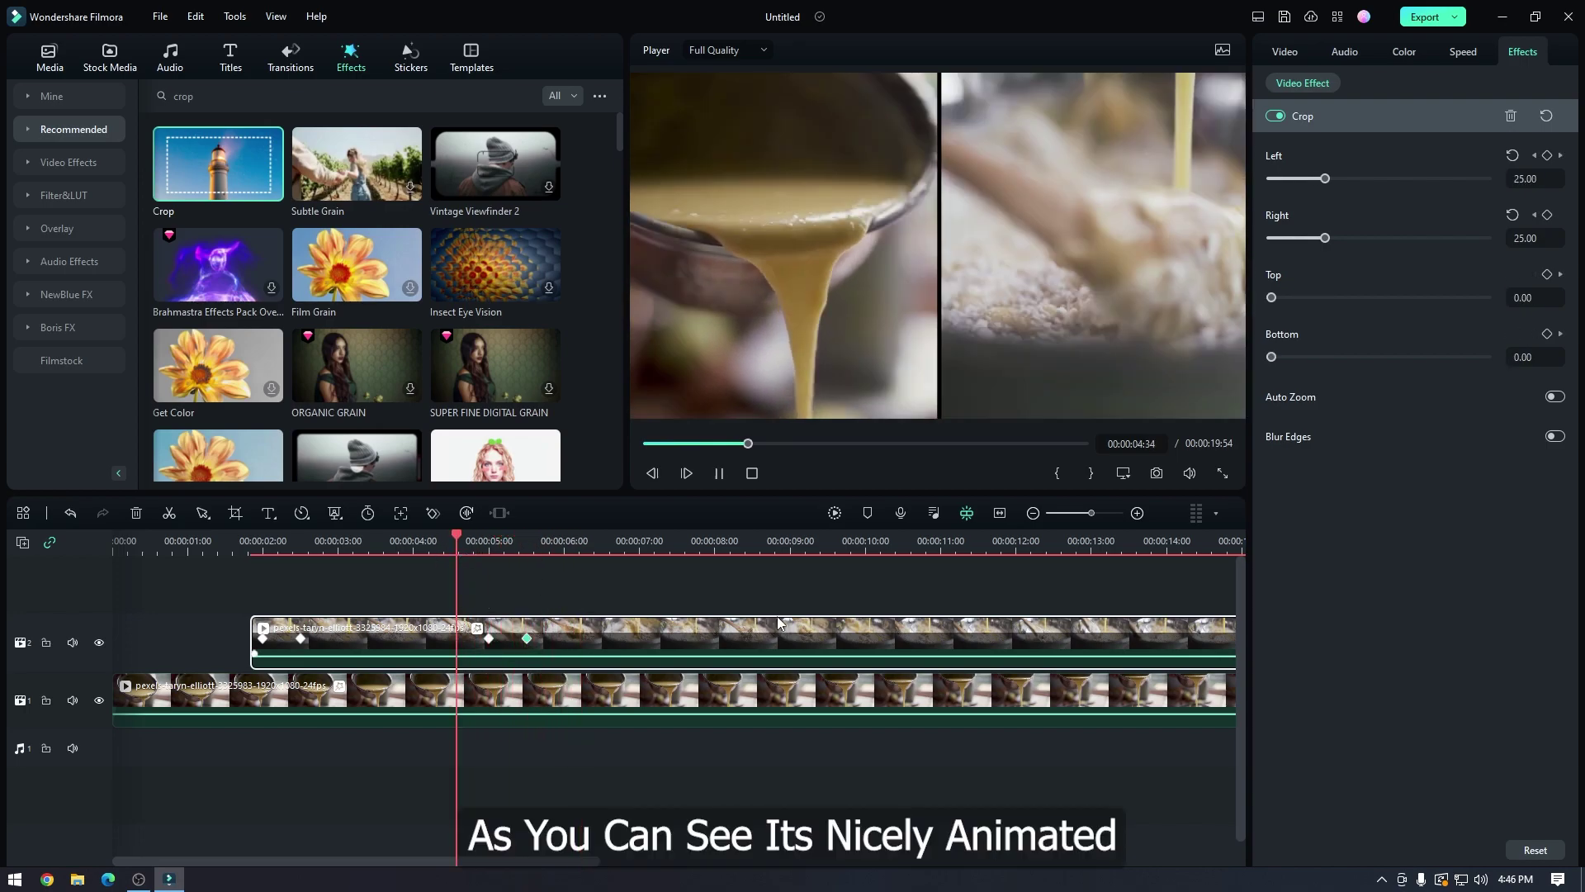
key("space")
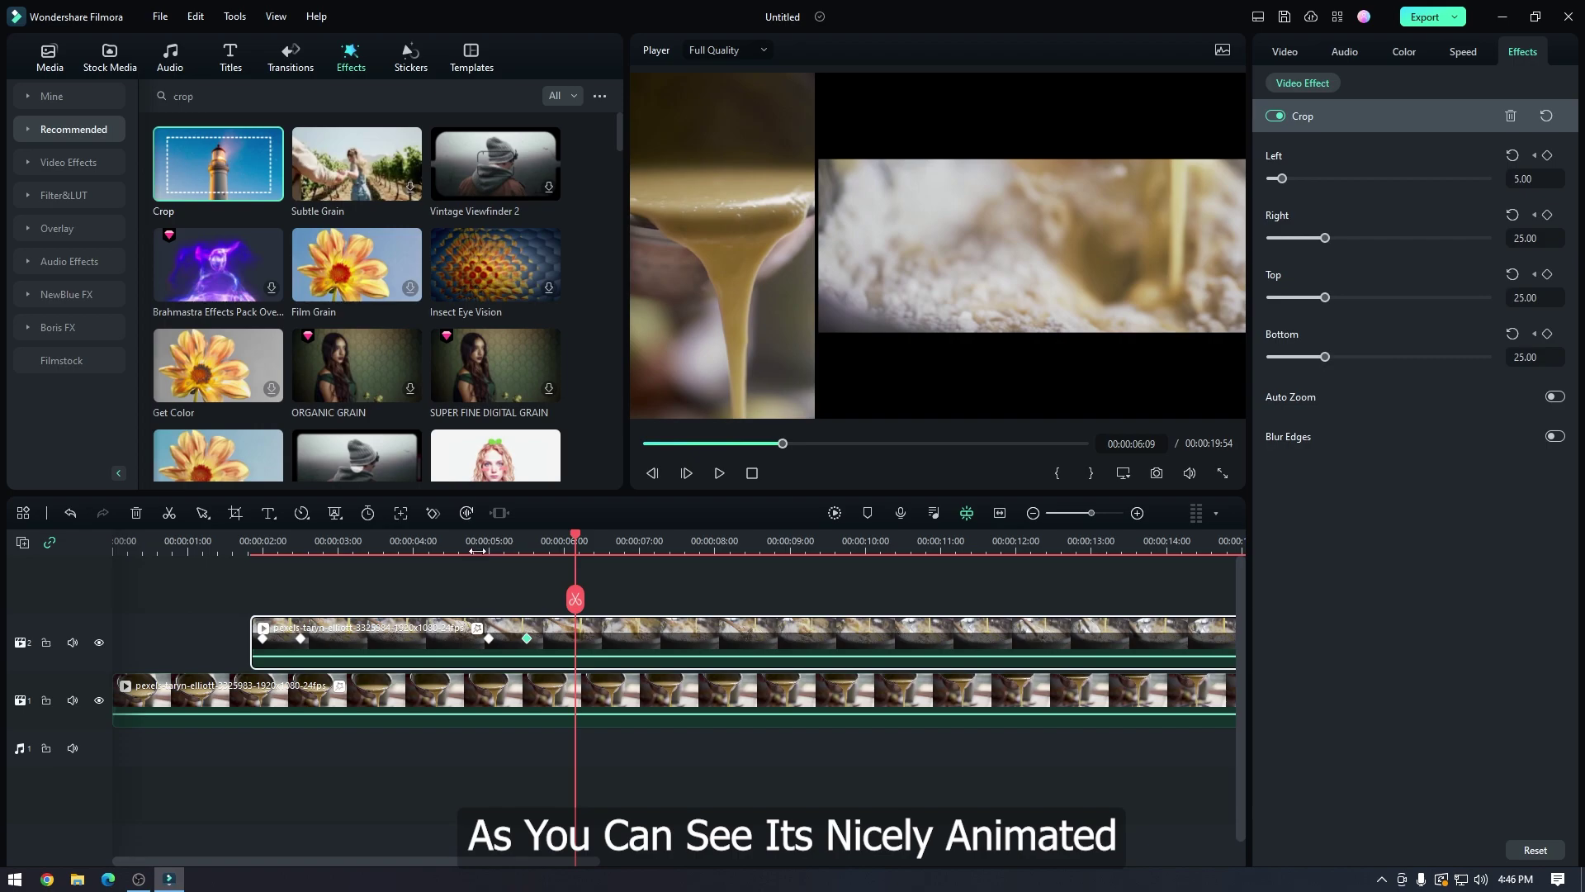
Add a Position keyframe to the flour clip at 00:00:05:00, and set its Position Y to -267 at 00:00:05:30.
left_click(471, 545)
left_click_drag(471, 544, 488, 542)
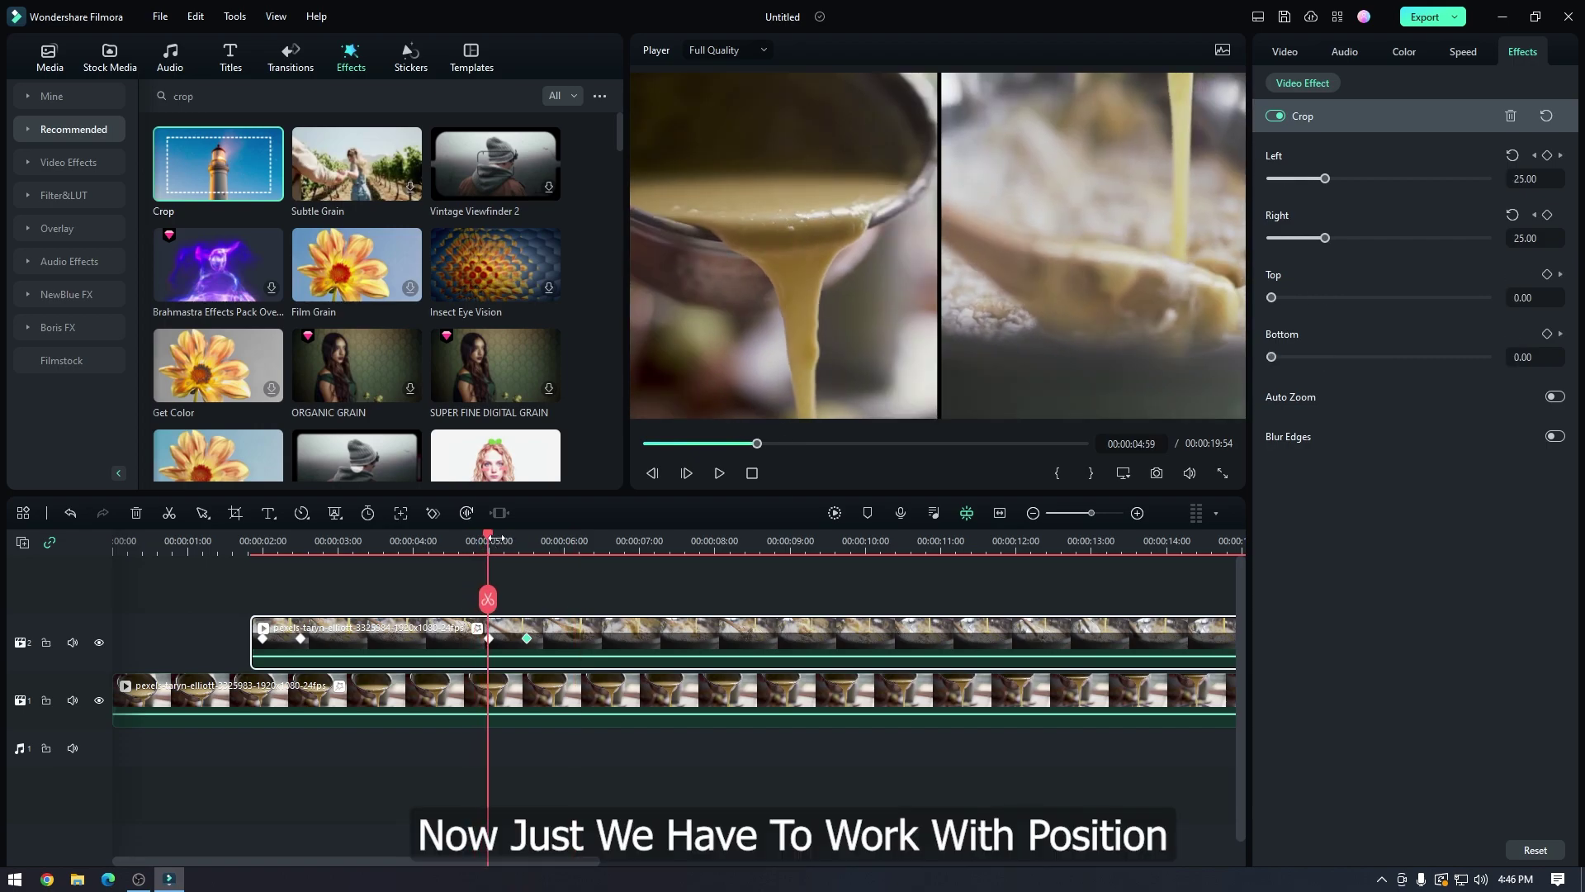
left_click(1536, 156)
left_click(1561, 156)
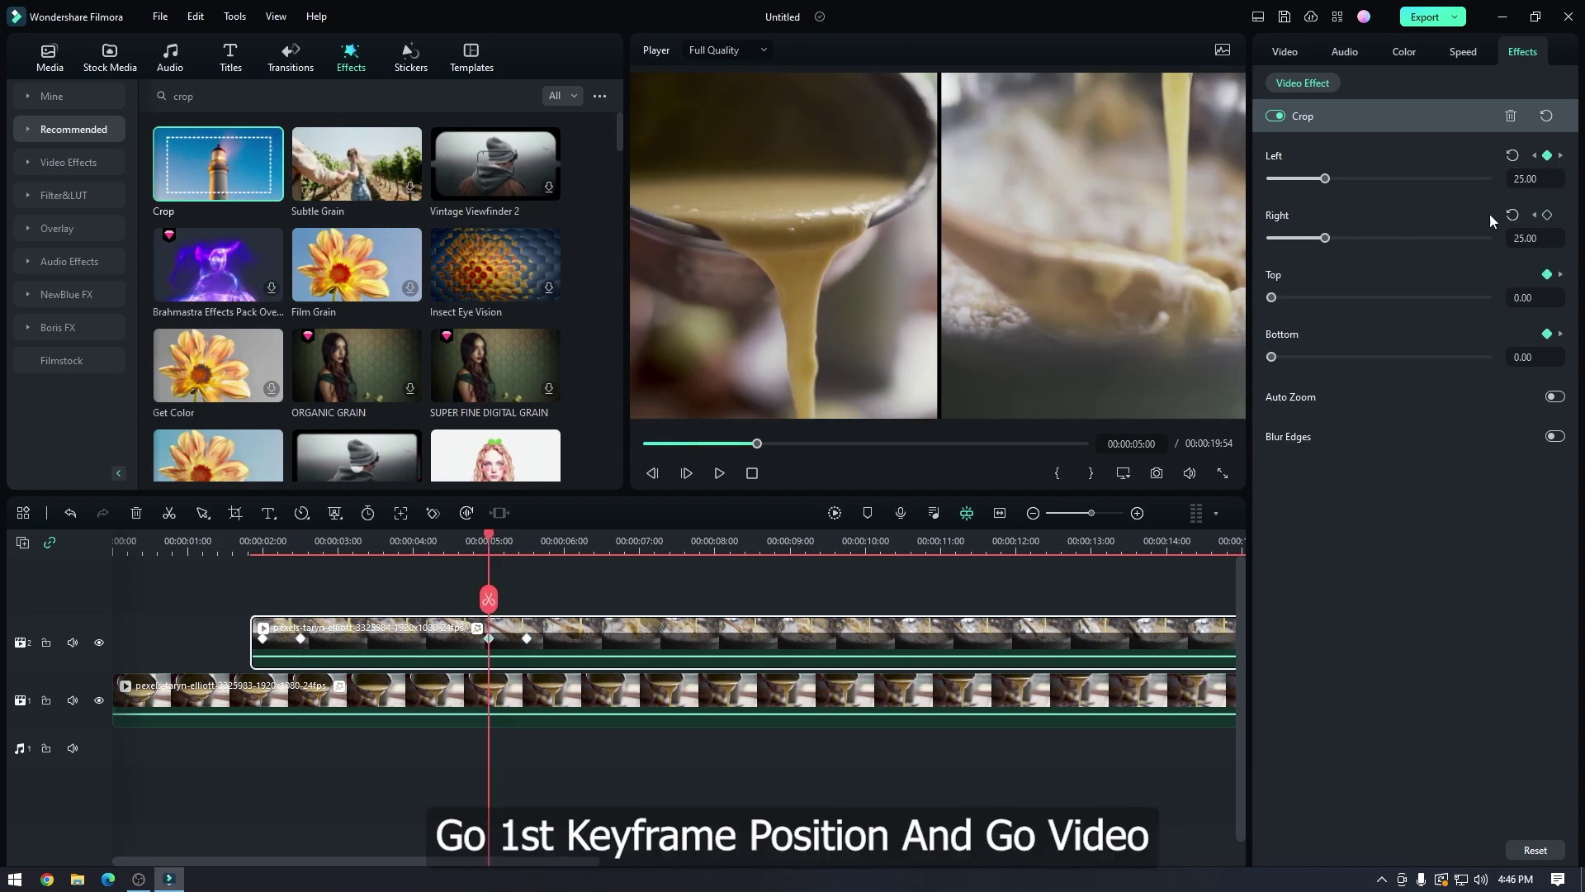
left_click(1285, 52)
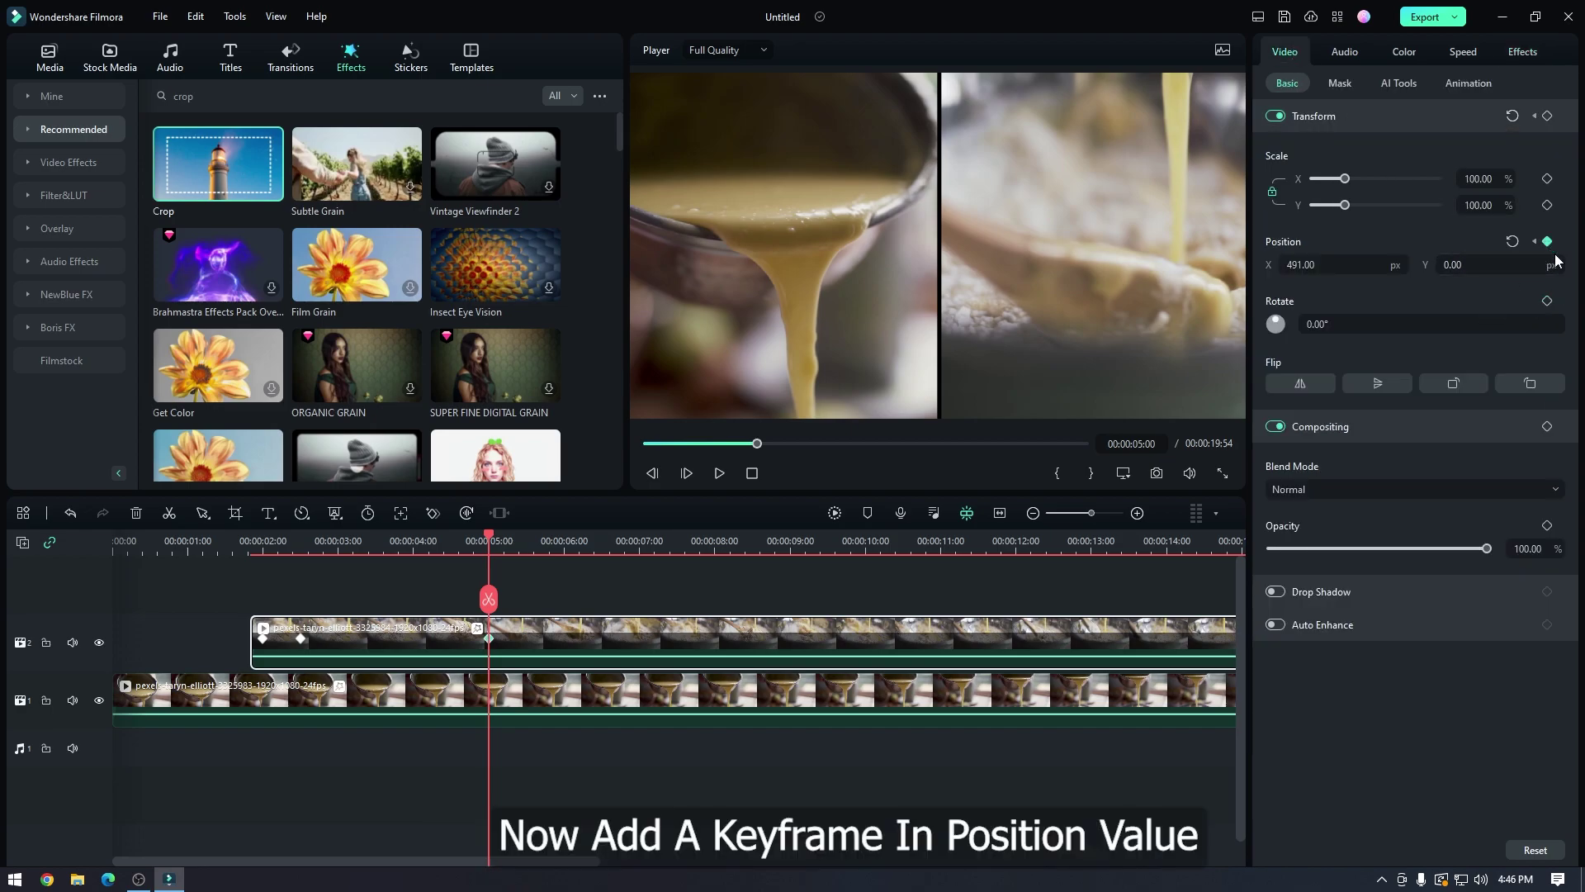
left_click_drag(488, 538, 525, 536)
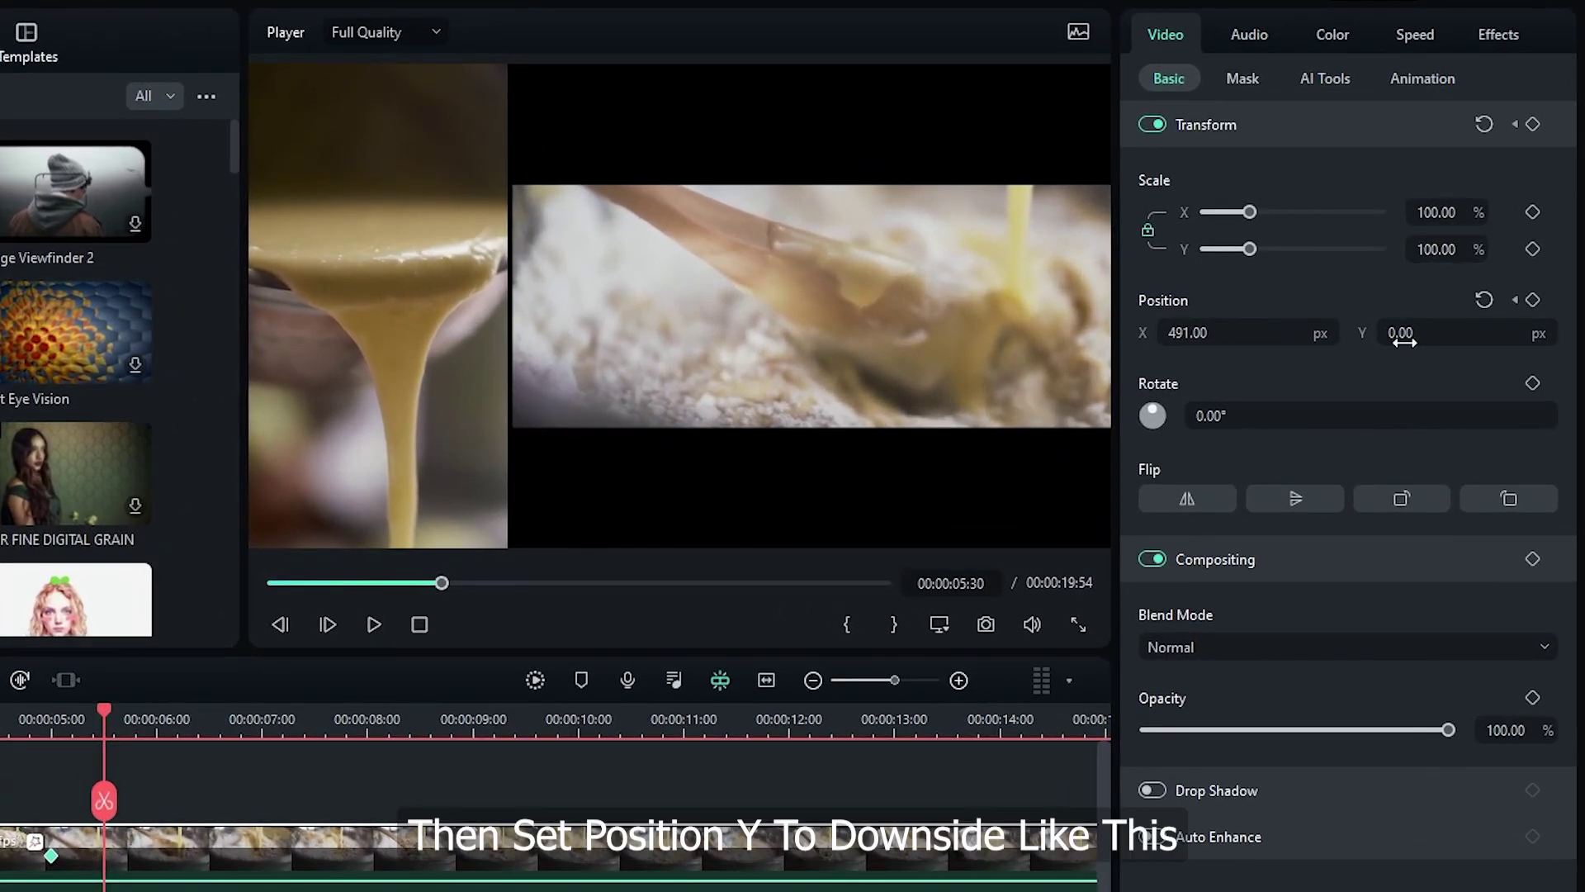
left_click_drag(1402, 332, 1347, 333)
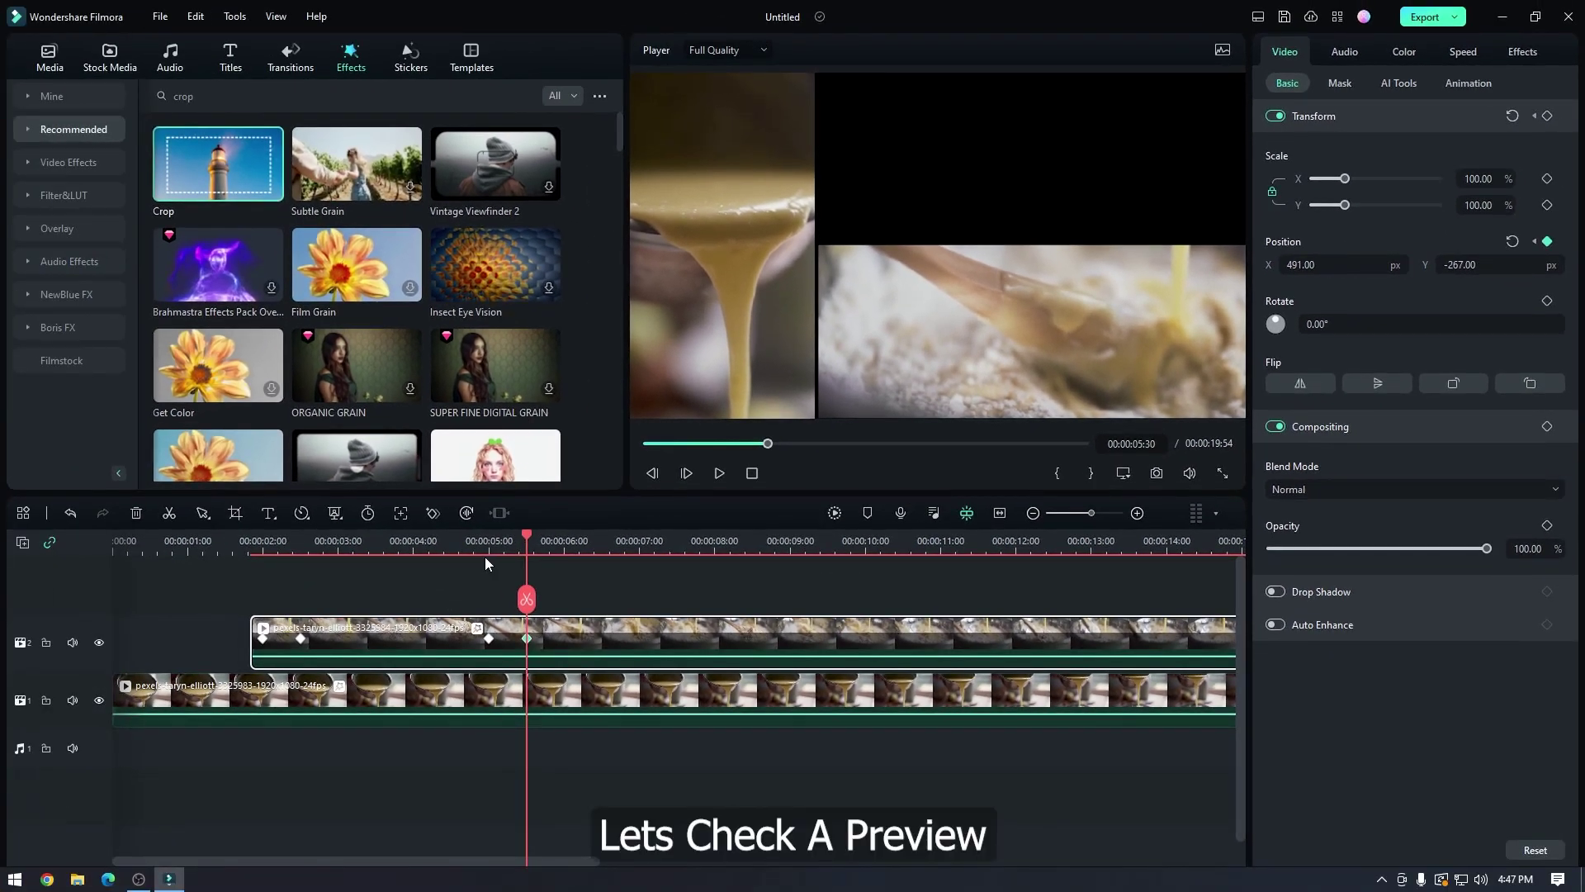
Preview the section around 00:00:05:00 to check the flour clip's downward movement.
left_click(31, 730)
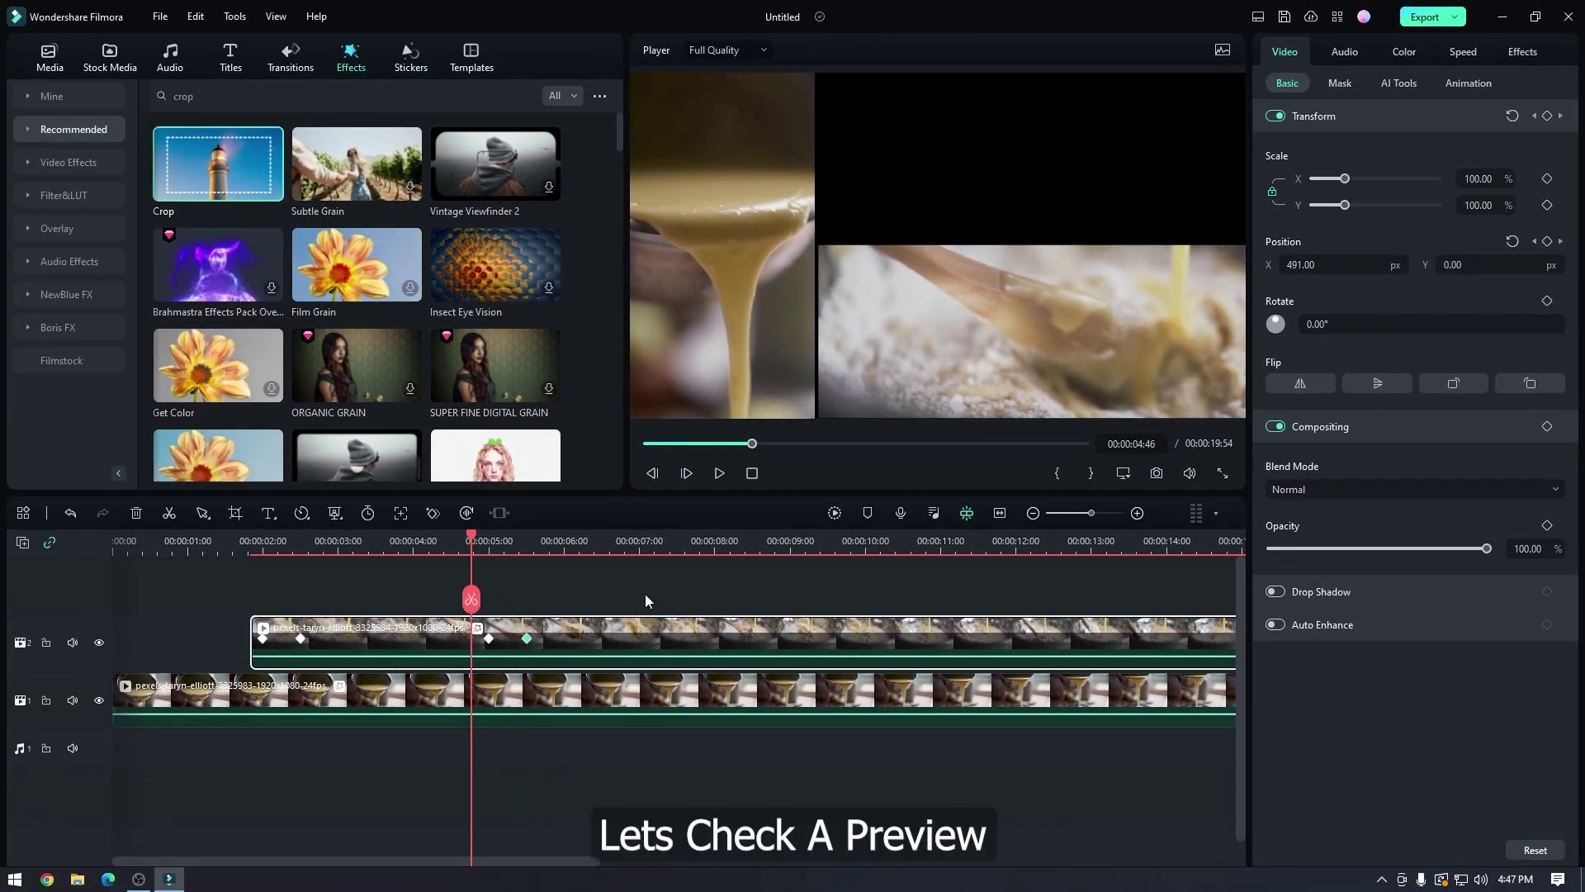
key("space")
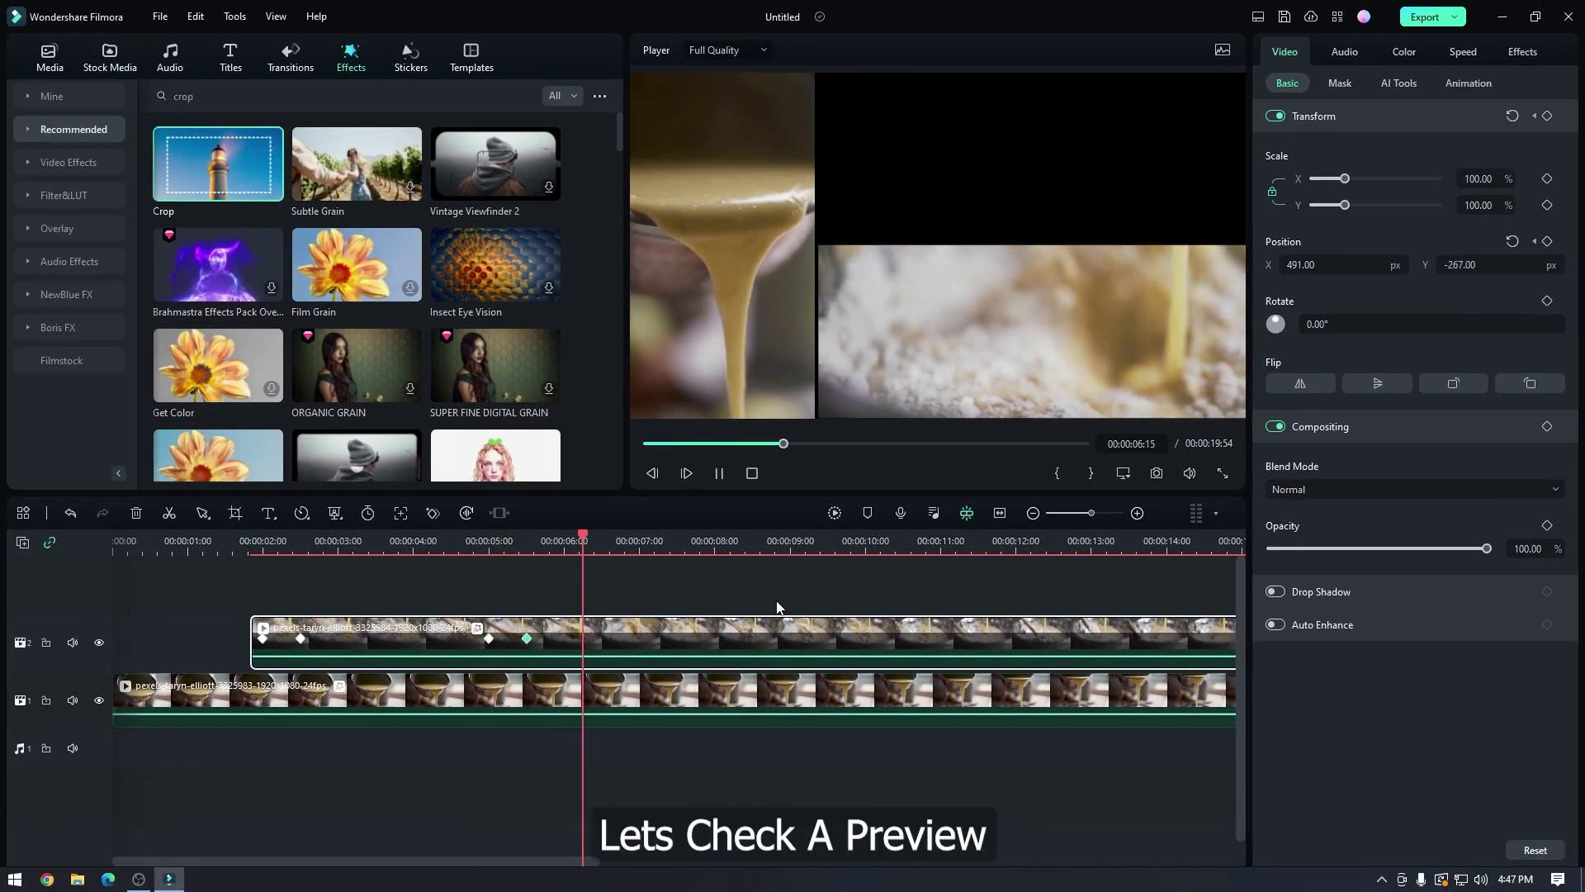
left_click(458, 545)
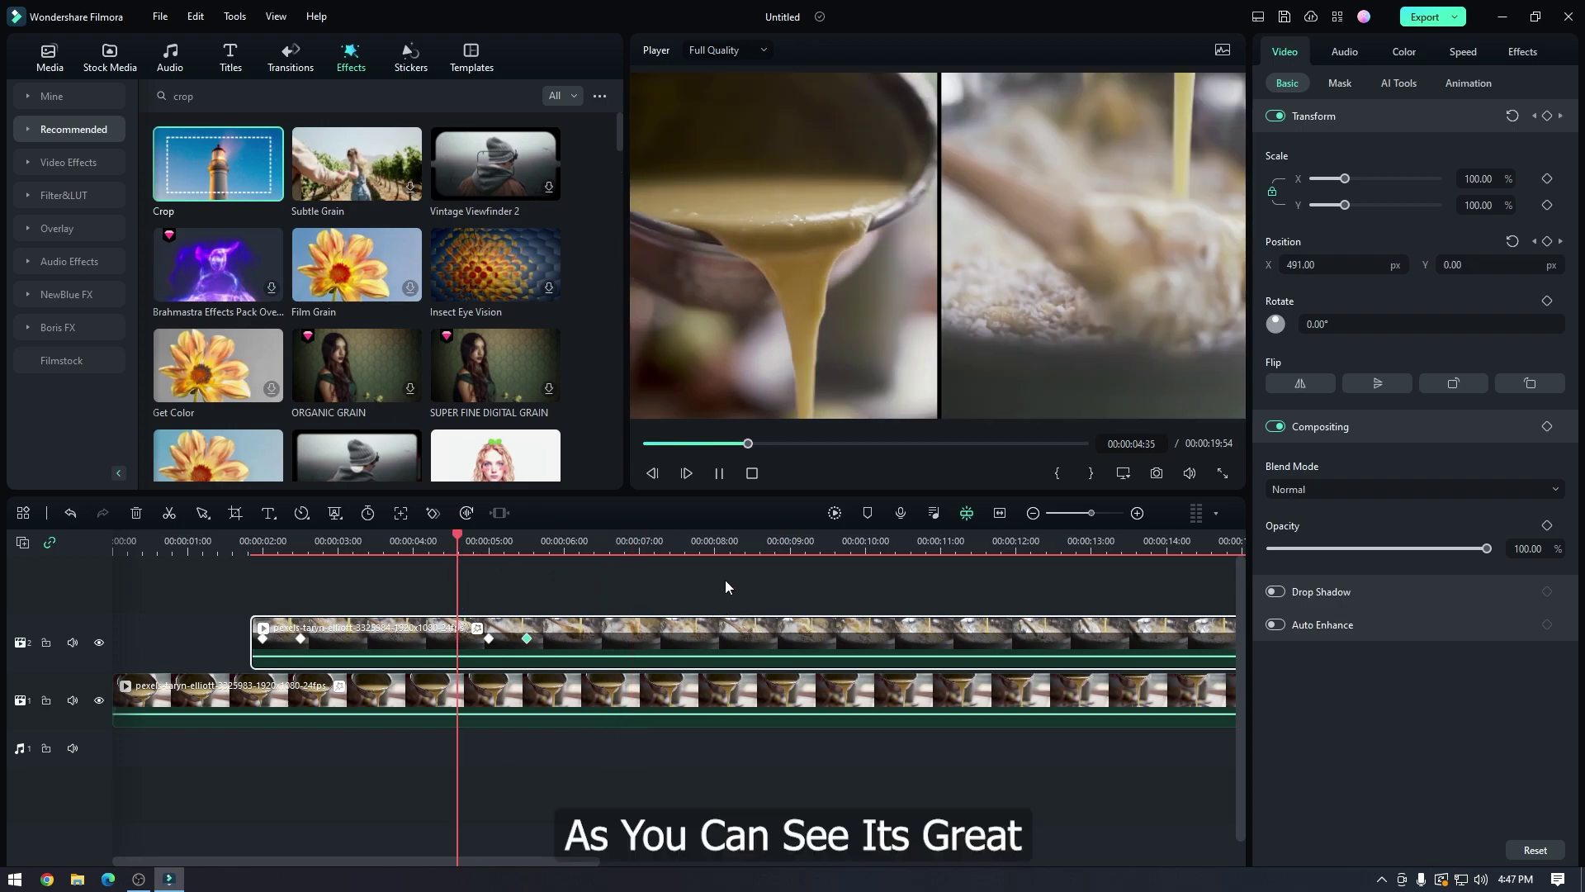
key("space")
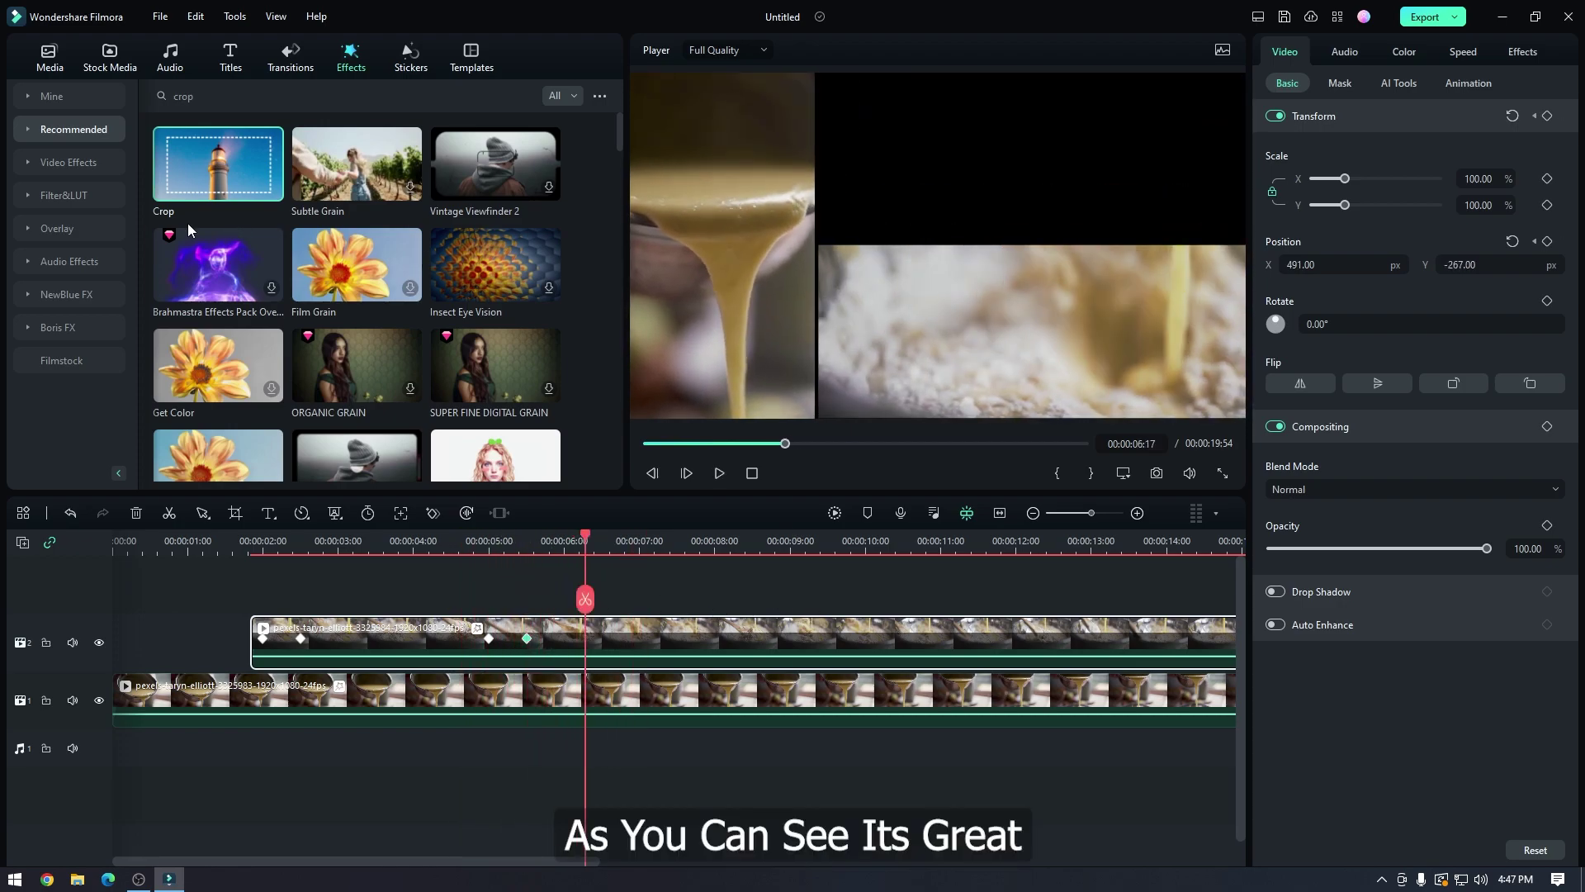
Place the dough-kneading clip on a third video track above the others, starting just before 00:00:05:00.
left_click(51, 66)
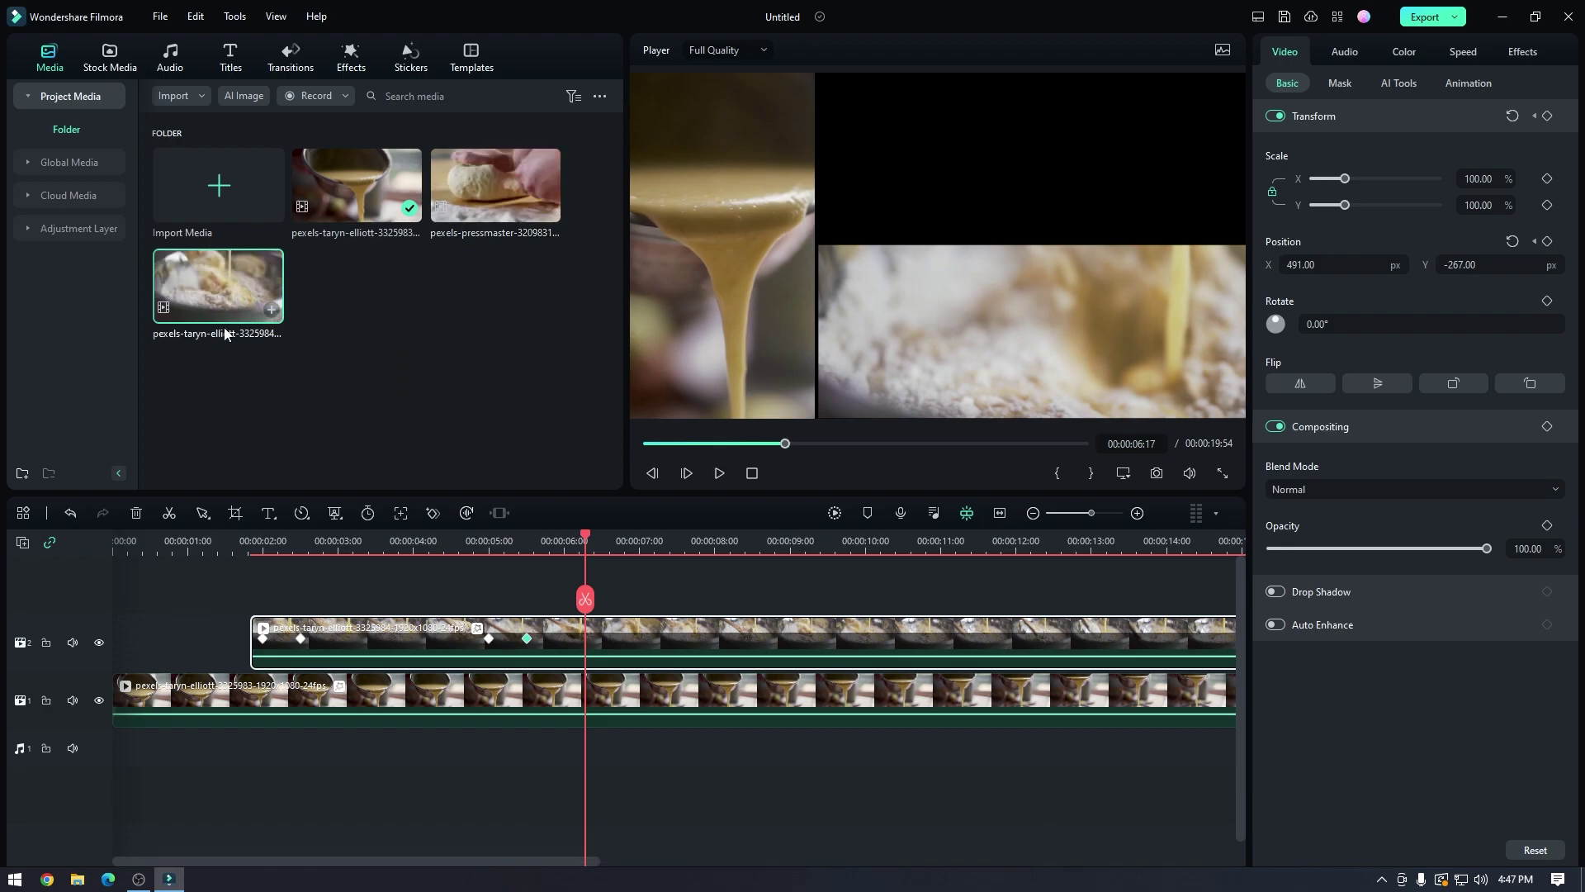
left_click_drag(496, 190, 491, 539)
left_click(502, 541)
key("Left")
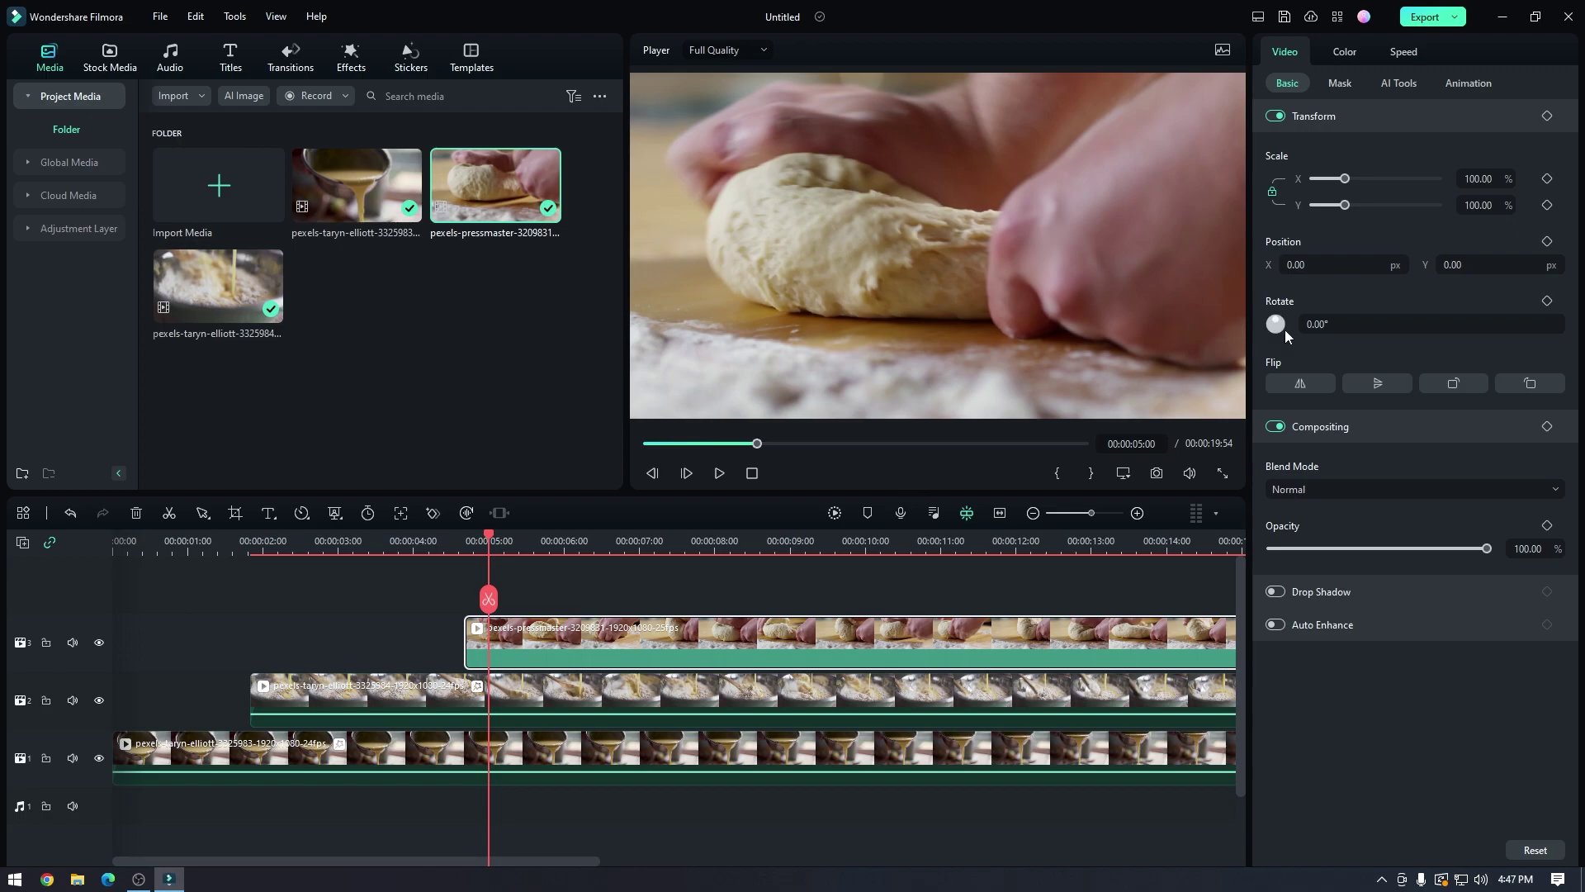
Keyframe the dough clip's Scale and Position at 00:00:05:30, with scale 69%, Position X 290 and Position Y 391.
left_click_drag(492, 541, 529, 539)
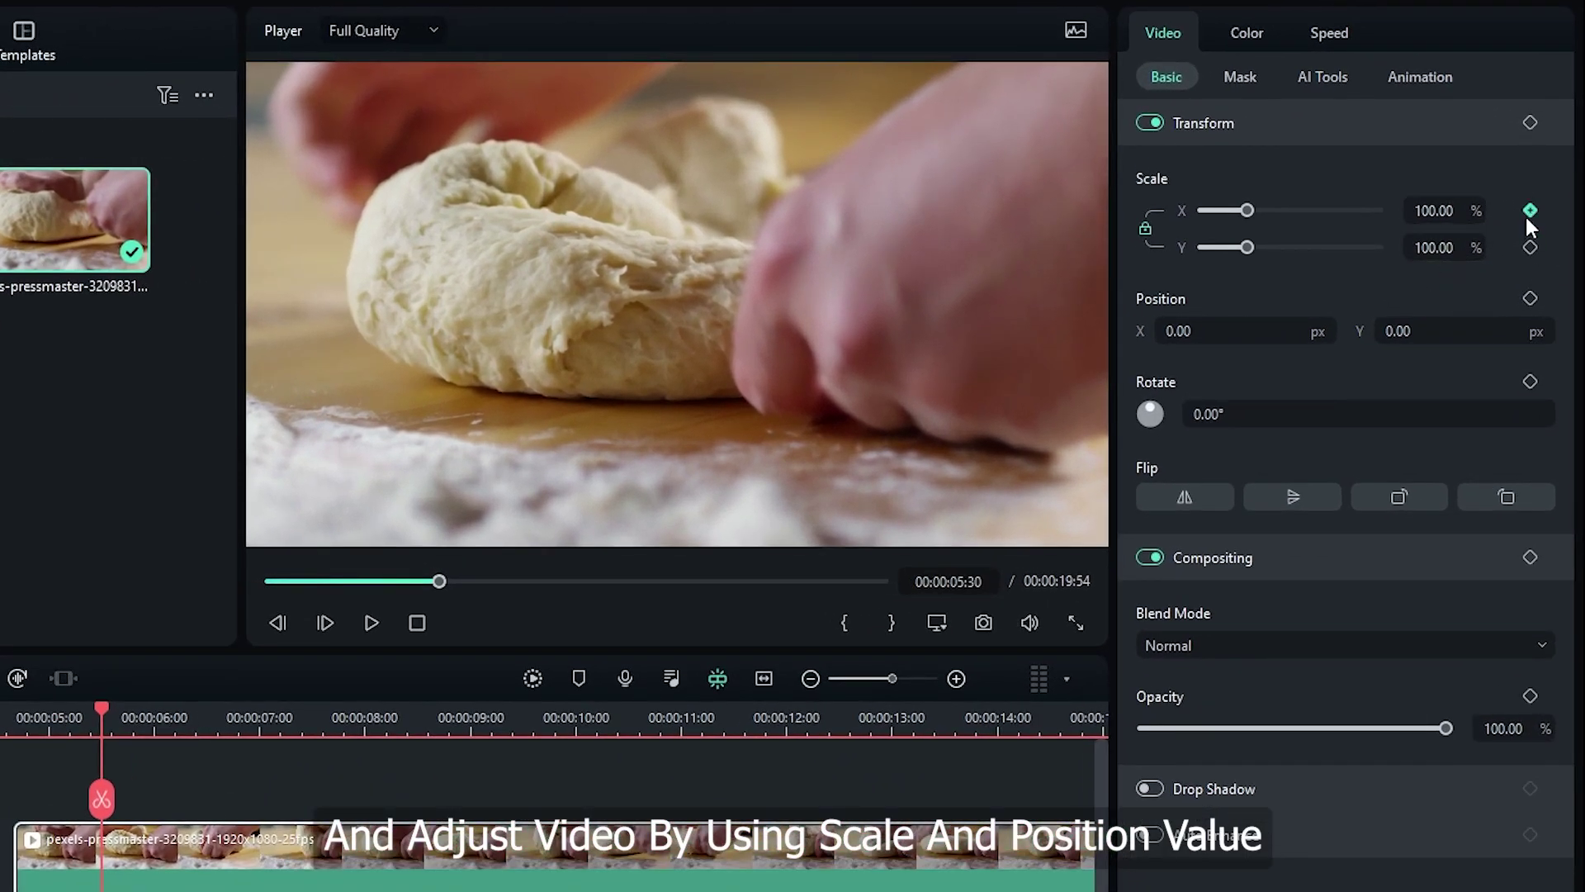
left_click(1528, 213)
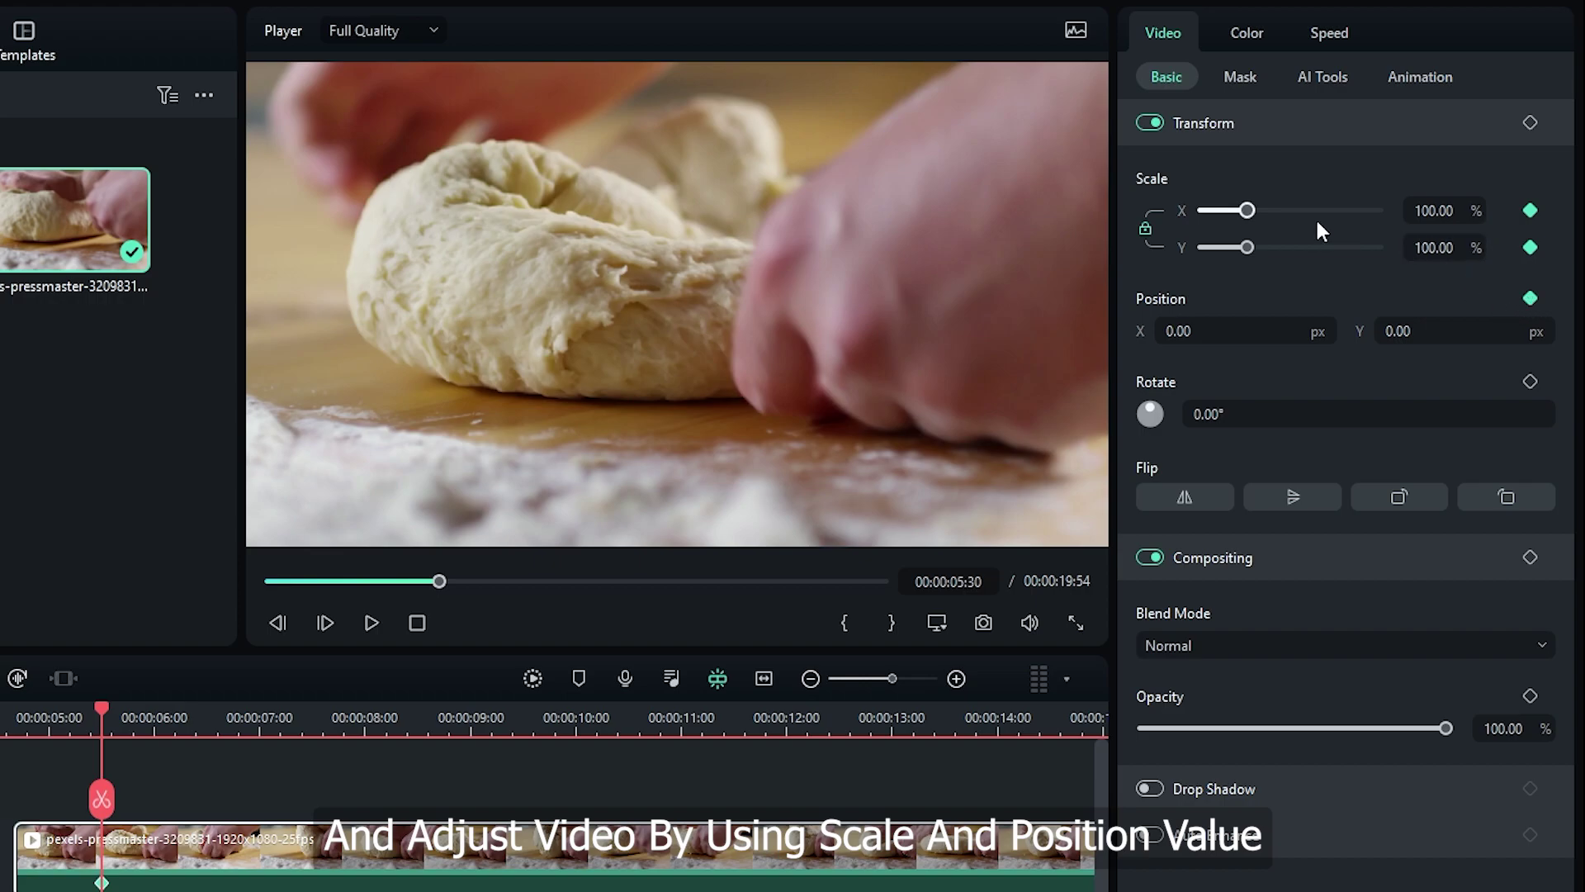
left_click_drag(1426, 211, 1412, 213)
left_click_drag(1220, 335, 1283, 330)
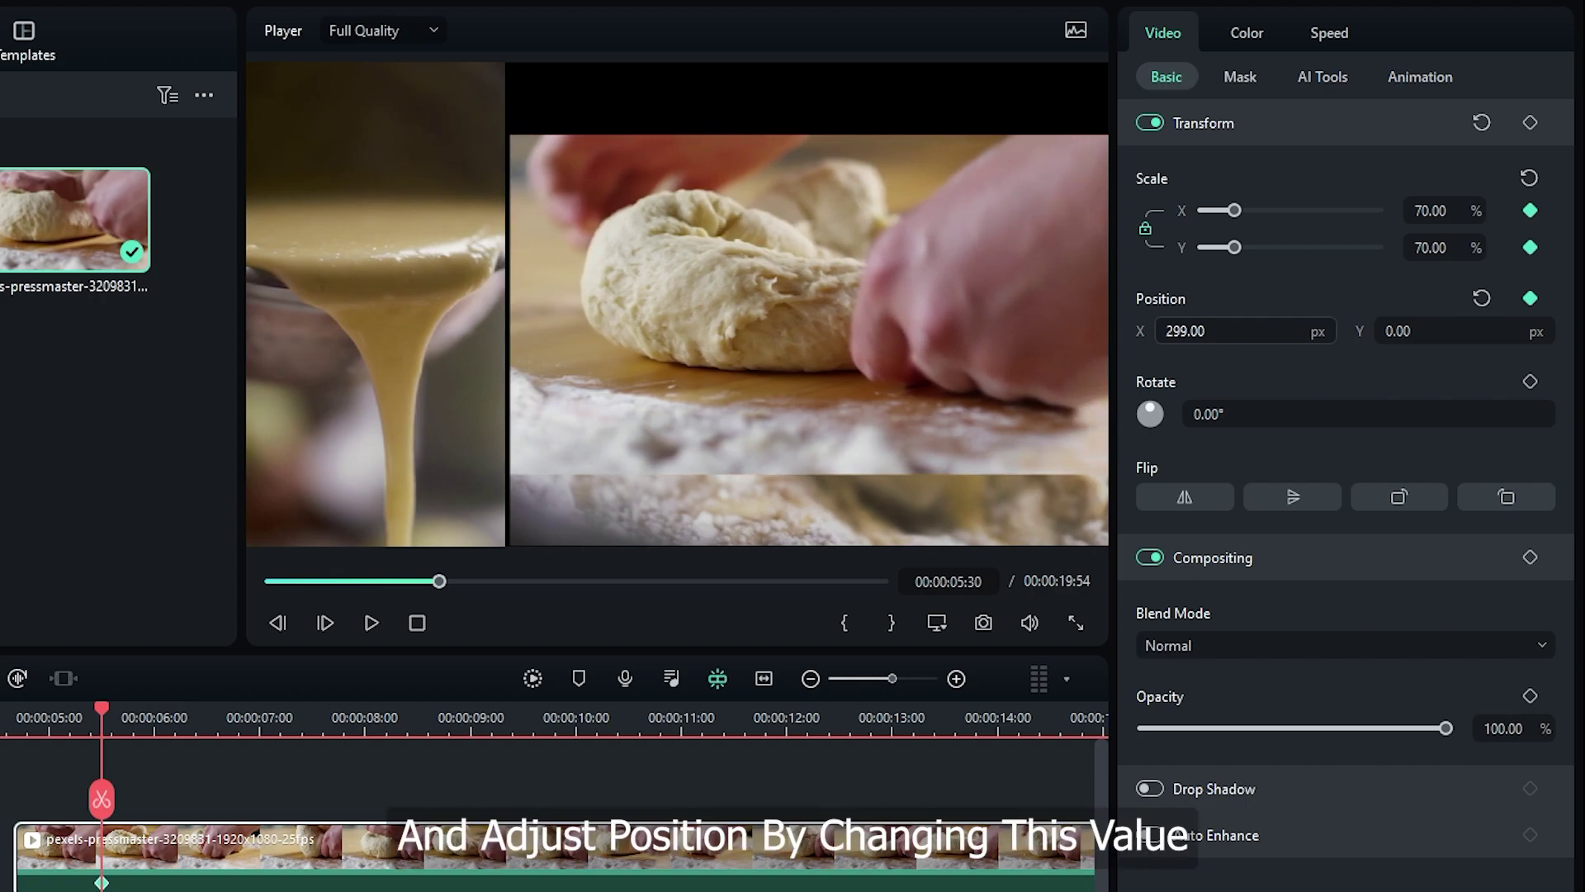
left_click(1433, 211)
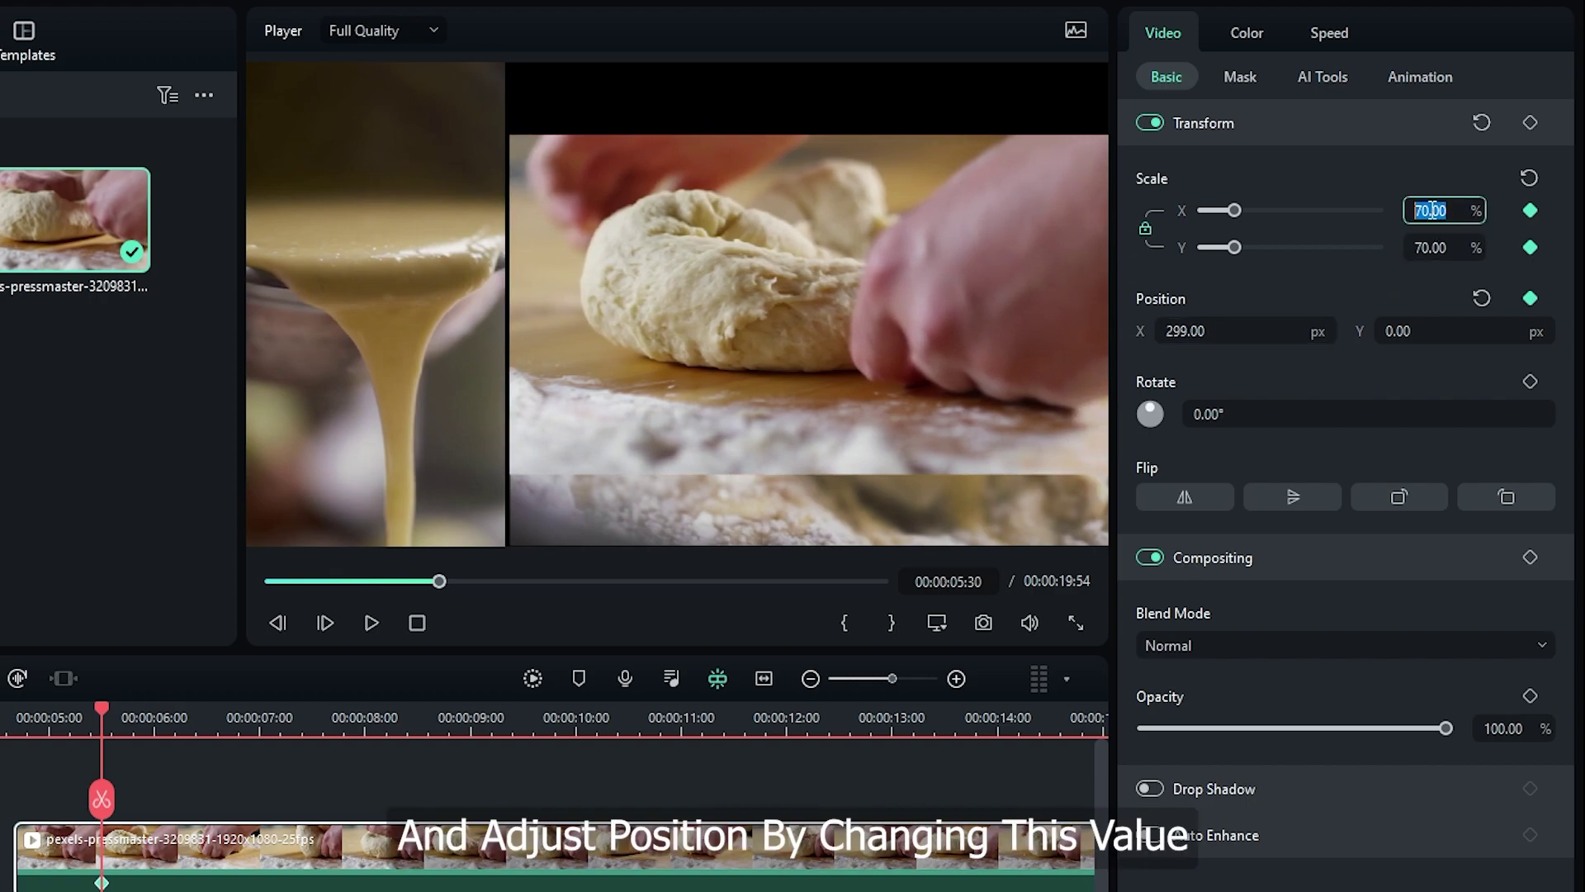
key("Return")
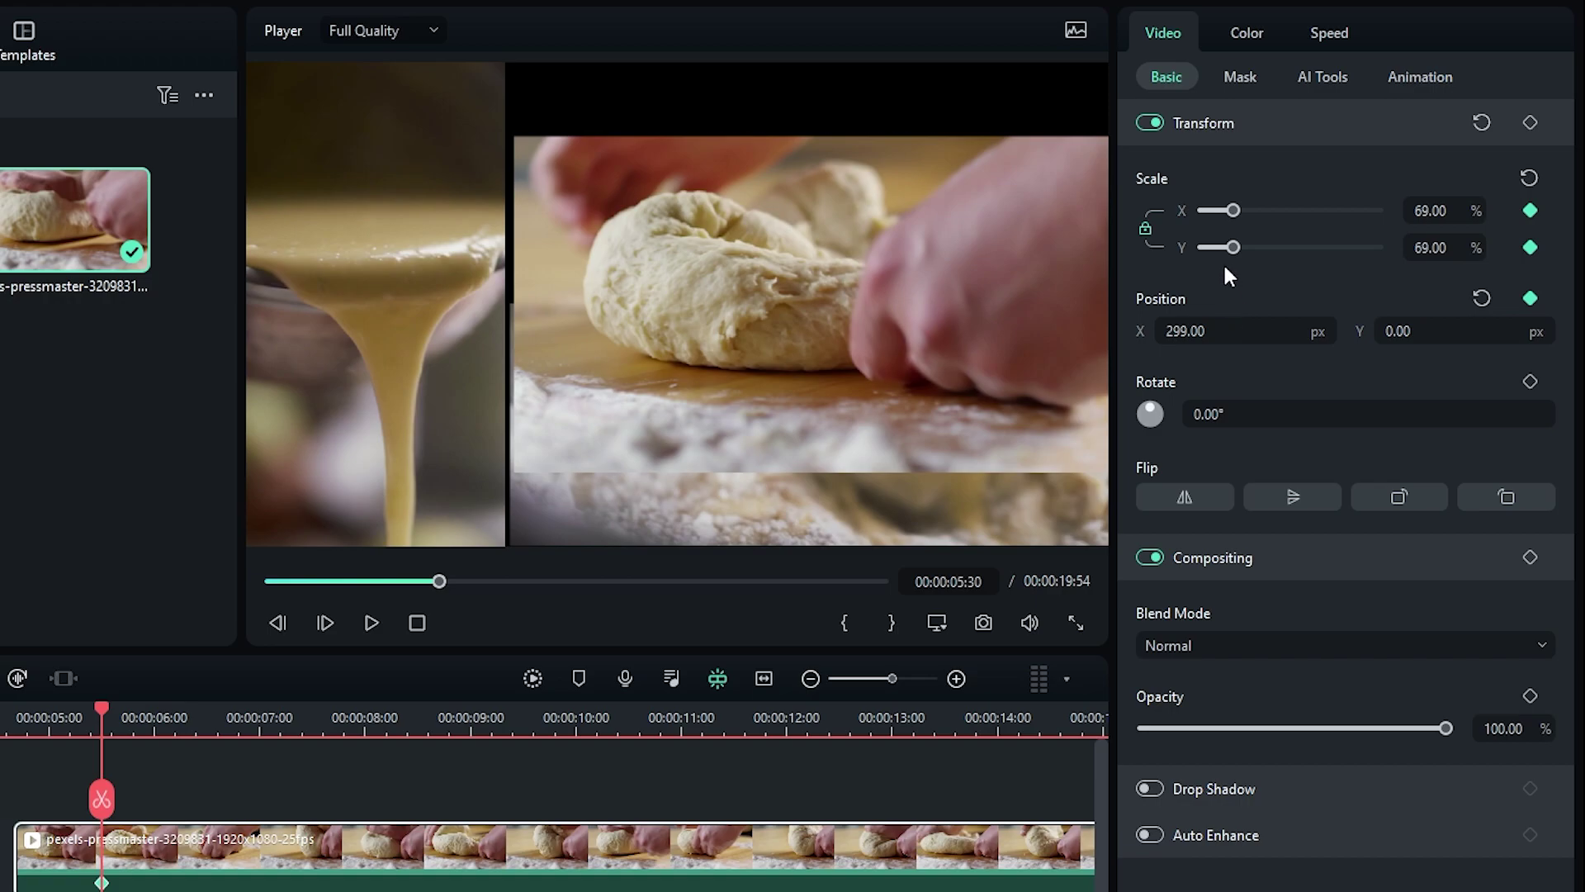
left_click_drag(1185, 331, 1171, 331)
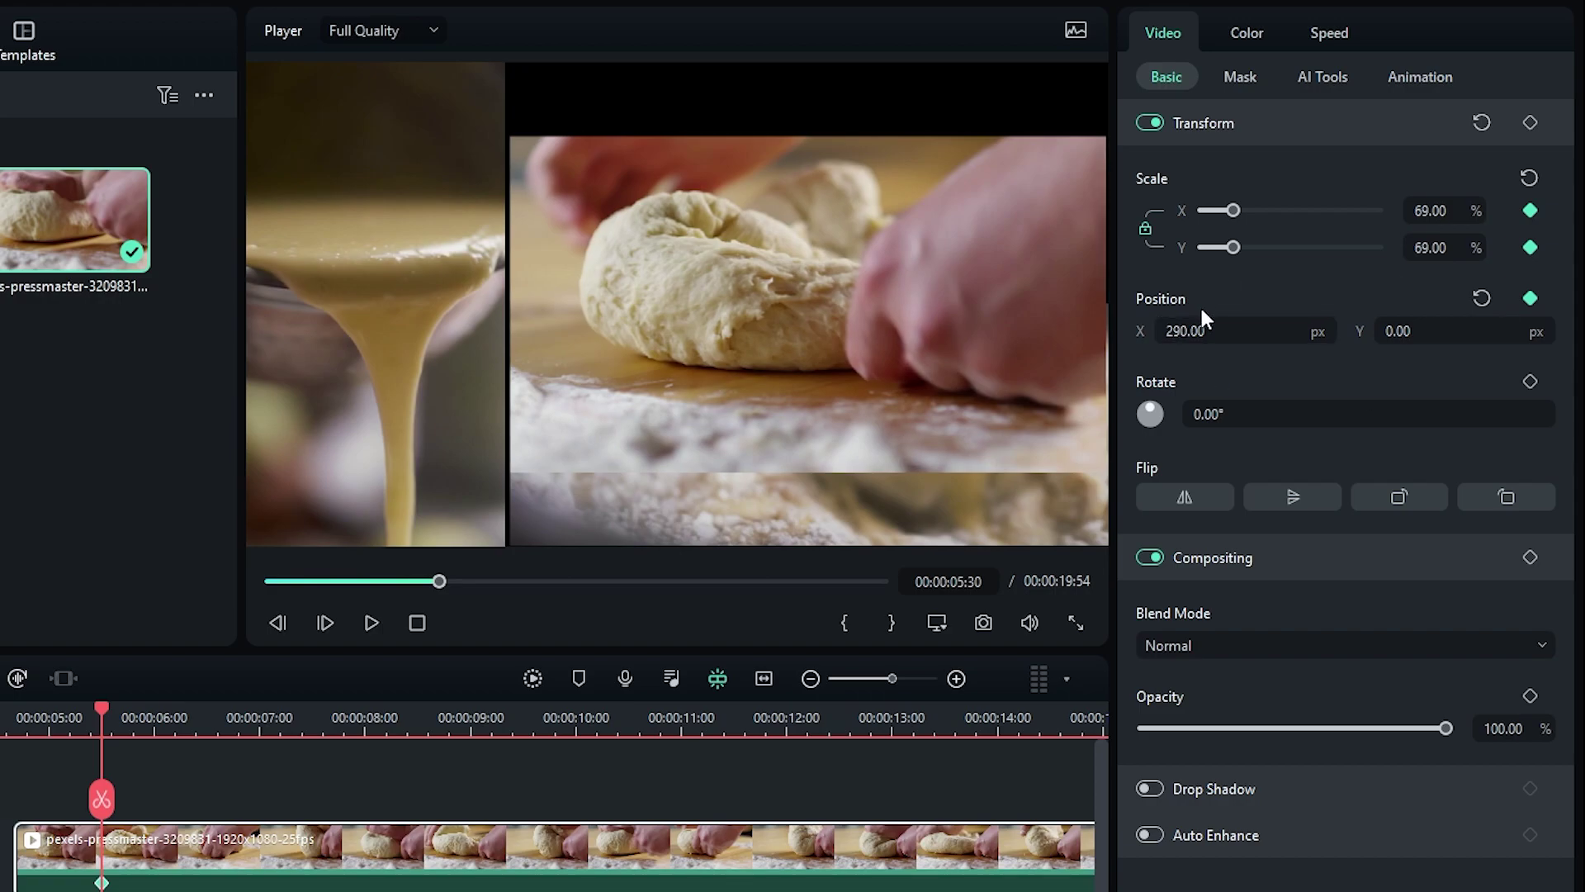
left_click_drag(1401, 330, 1535, 330)
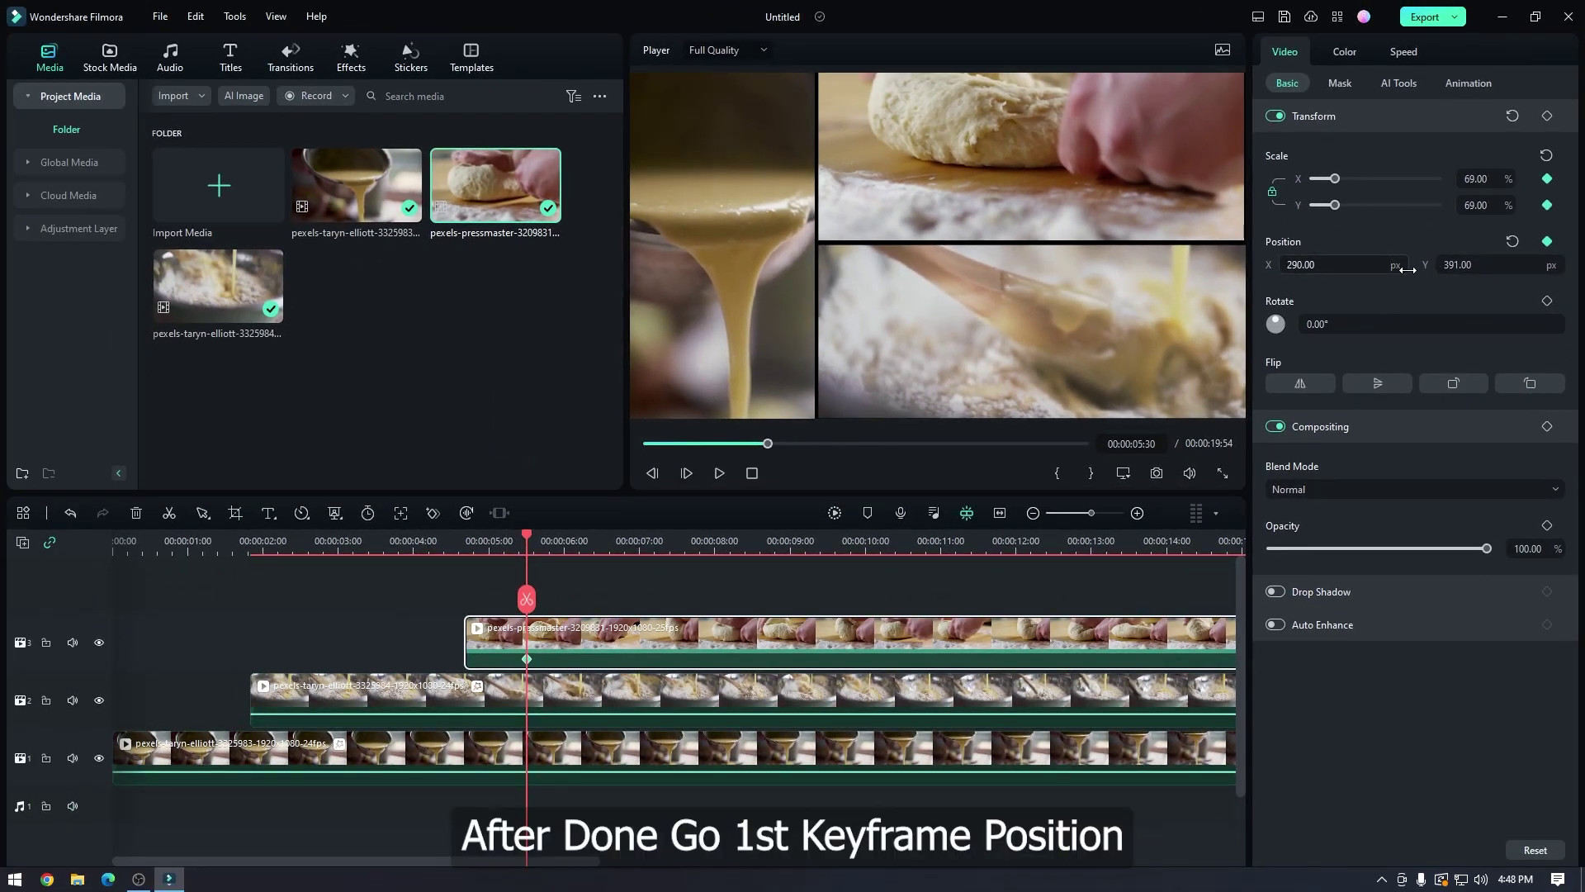
At 00:00:05:00, reset the dough clip's scale to 100% and move it above the frame with Position X 970 and Y 1099.
left_click_drag(482, 542, 490, 541)
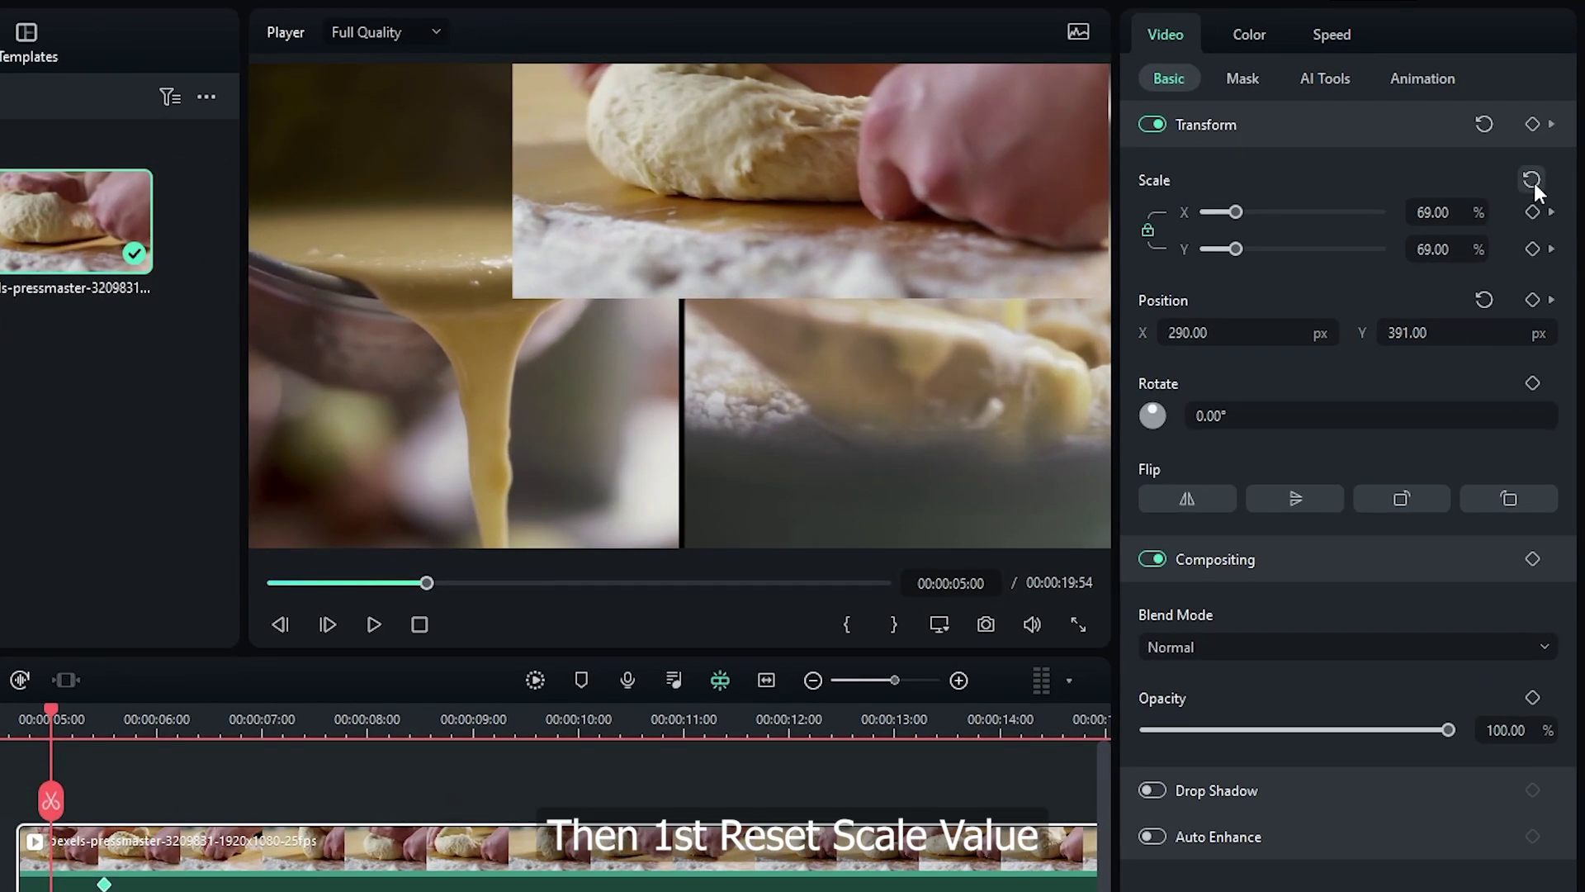
left_click(1532, 180)
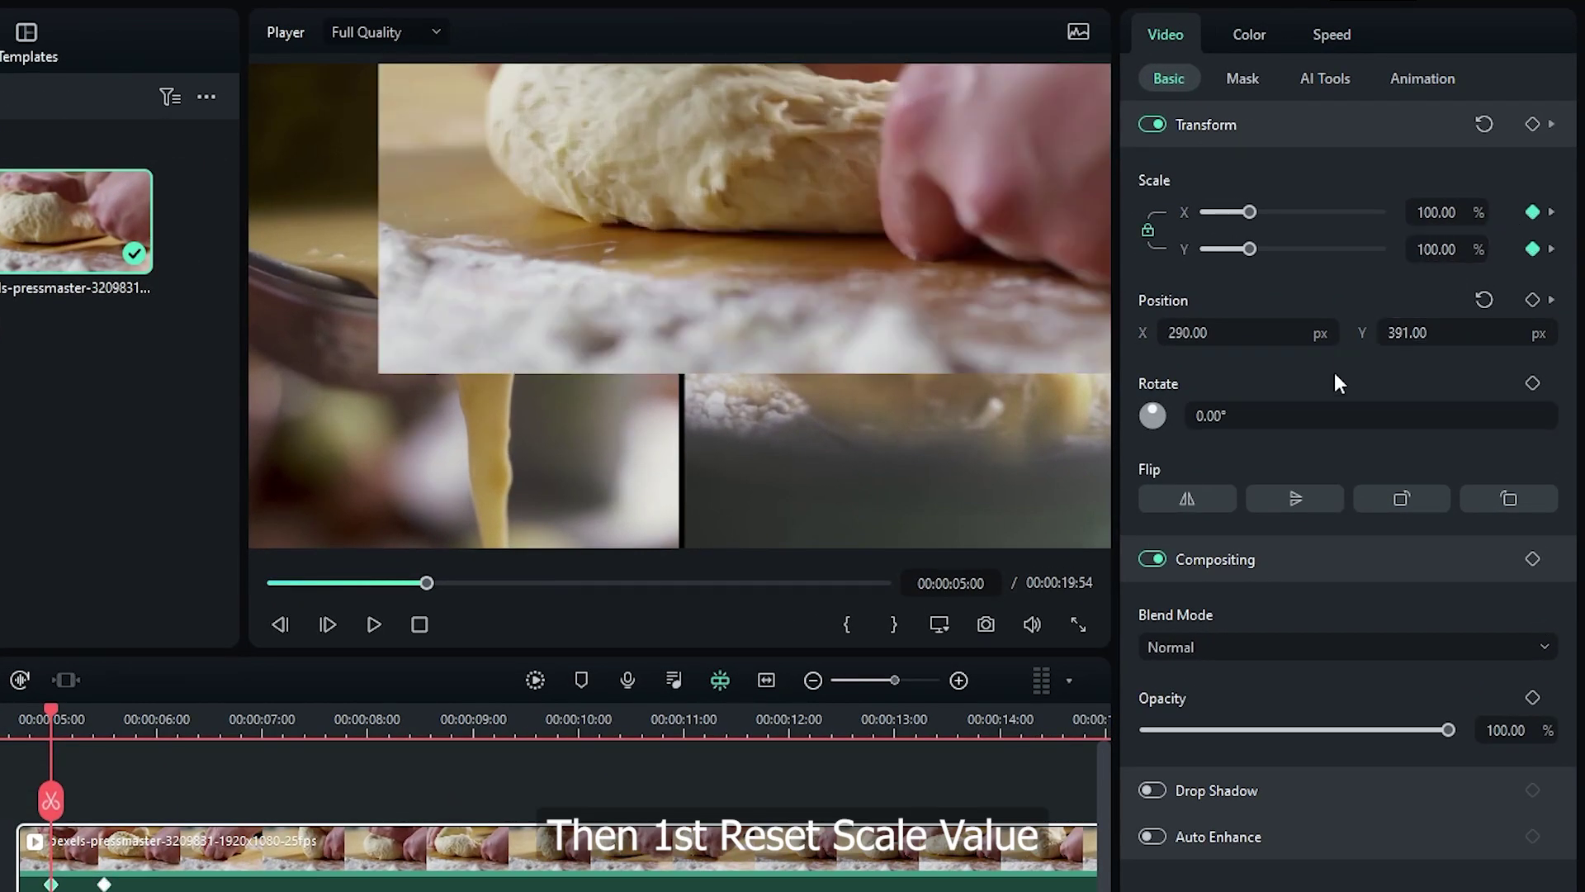
left_click_drag(1187, 332, 1251, 332)
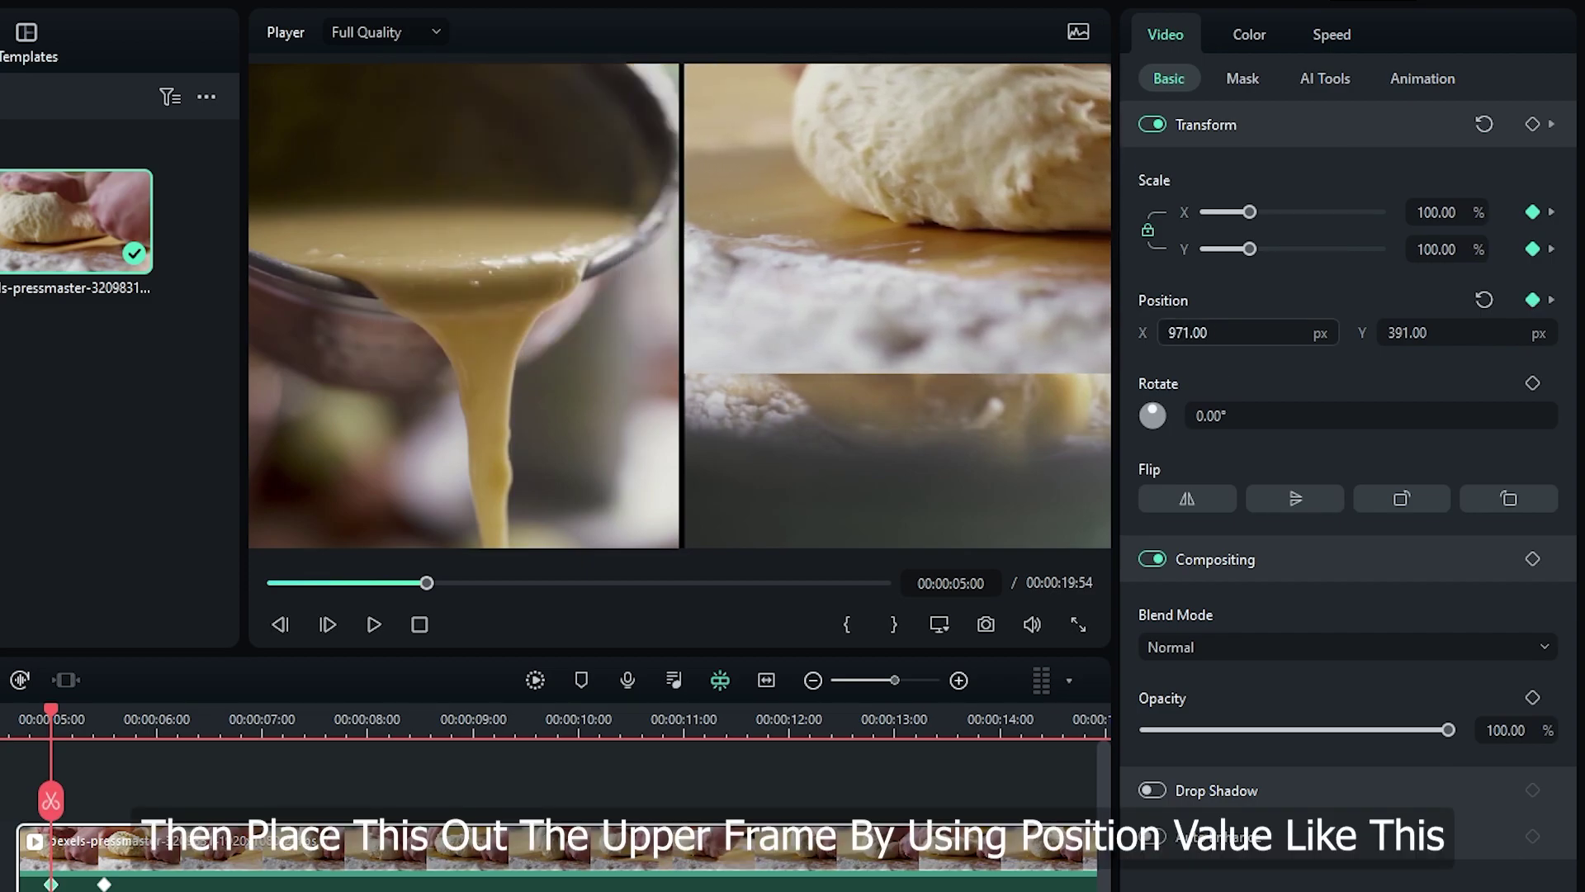
left_click_drag(1403, 332, 1476, 332)
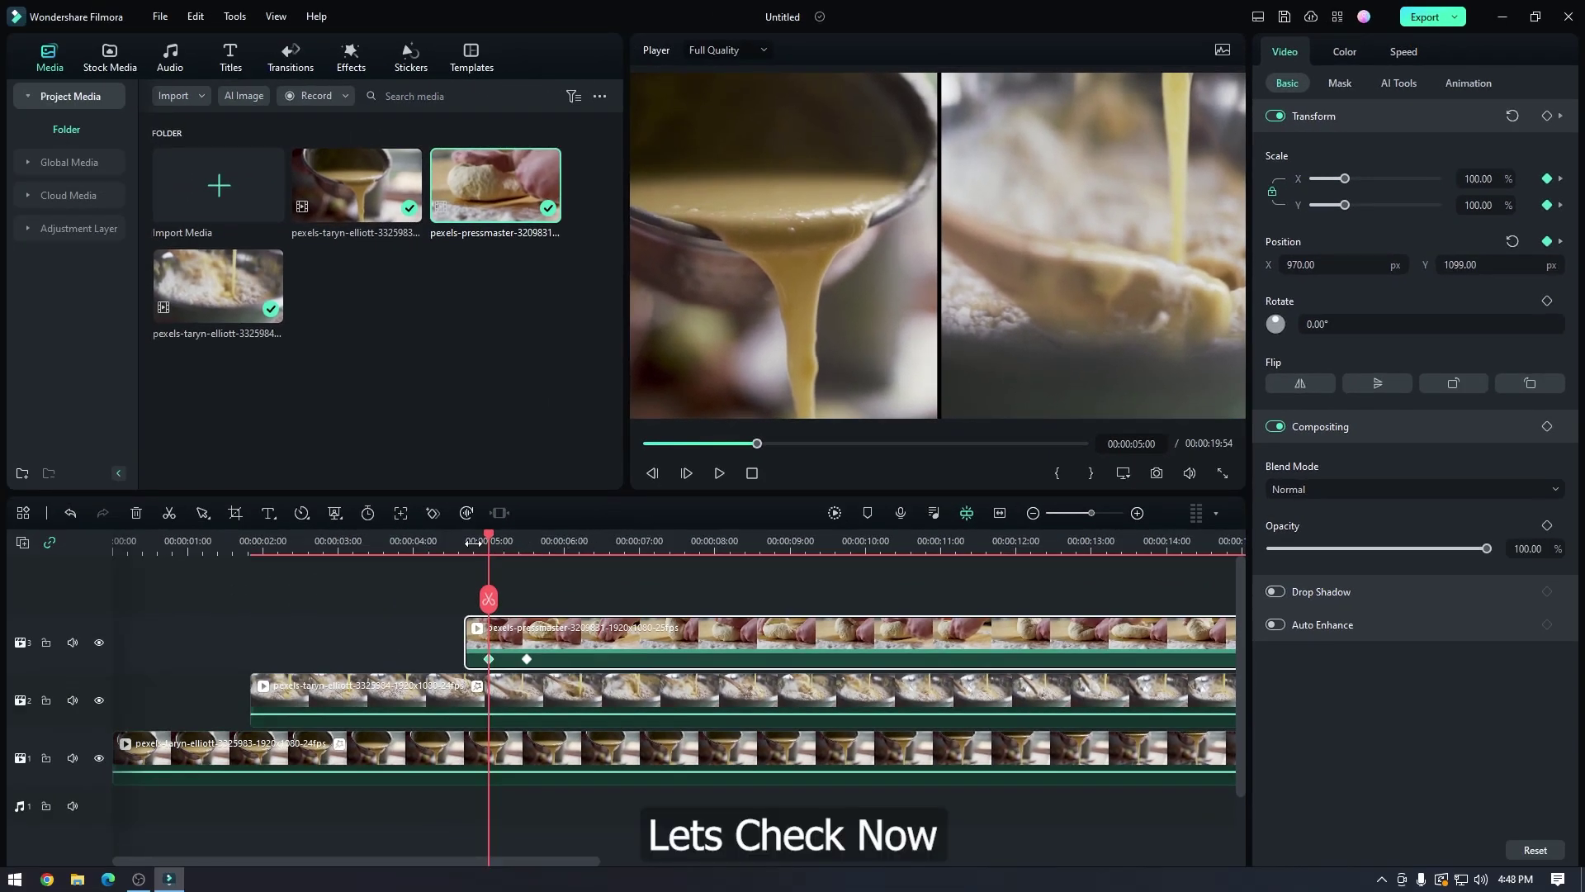
Play back the section around 00:00:05:00 to check how the dough clip enters the three-way layout.
key("space")
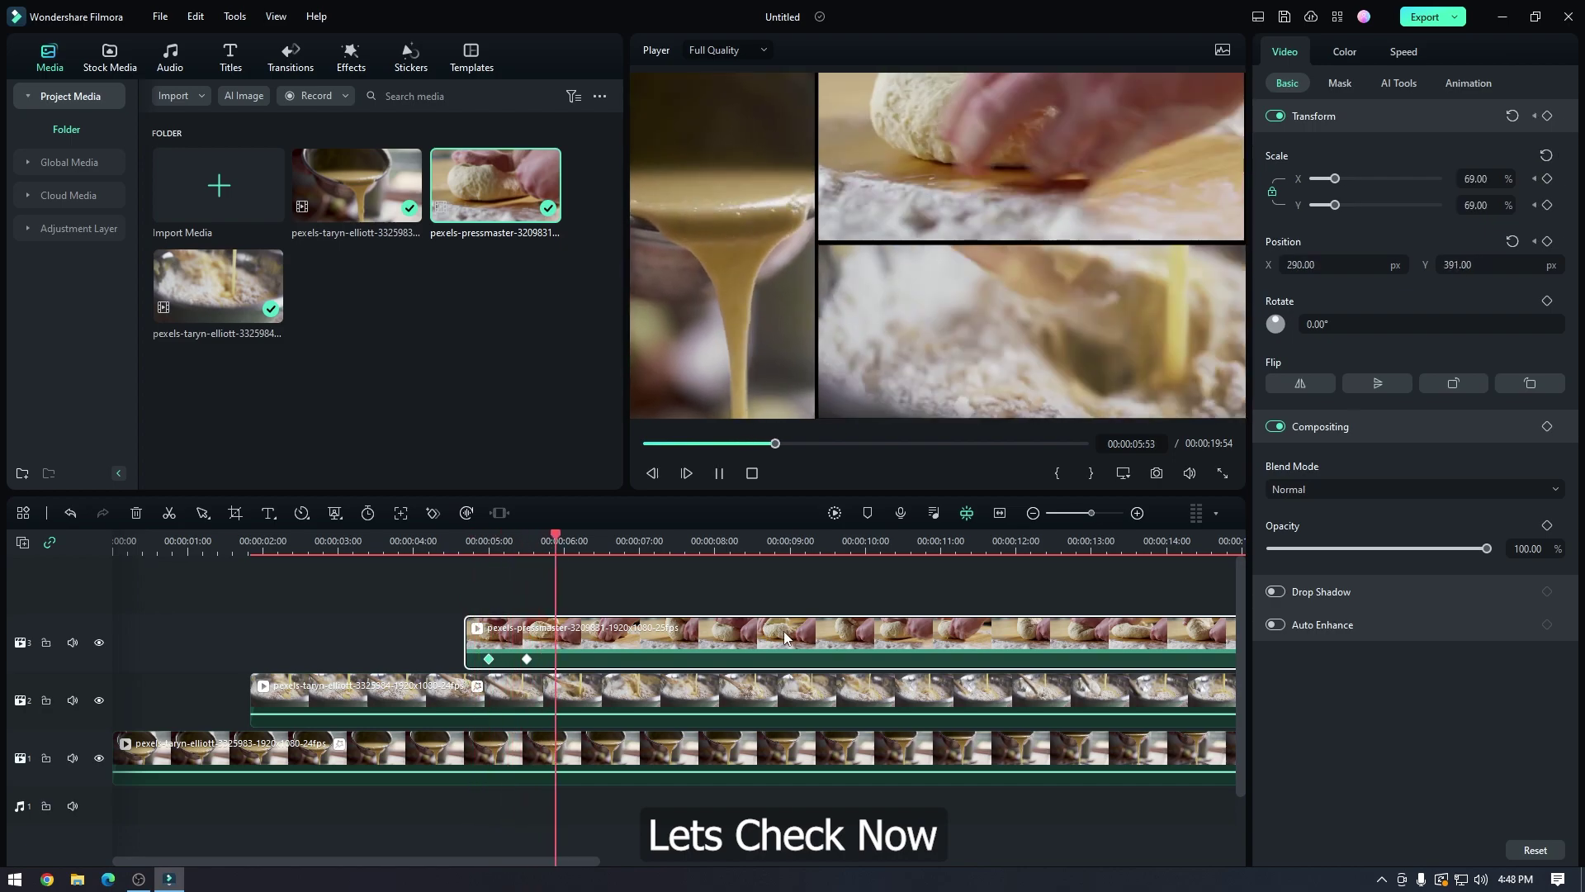
left_click(658, 543)
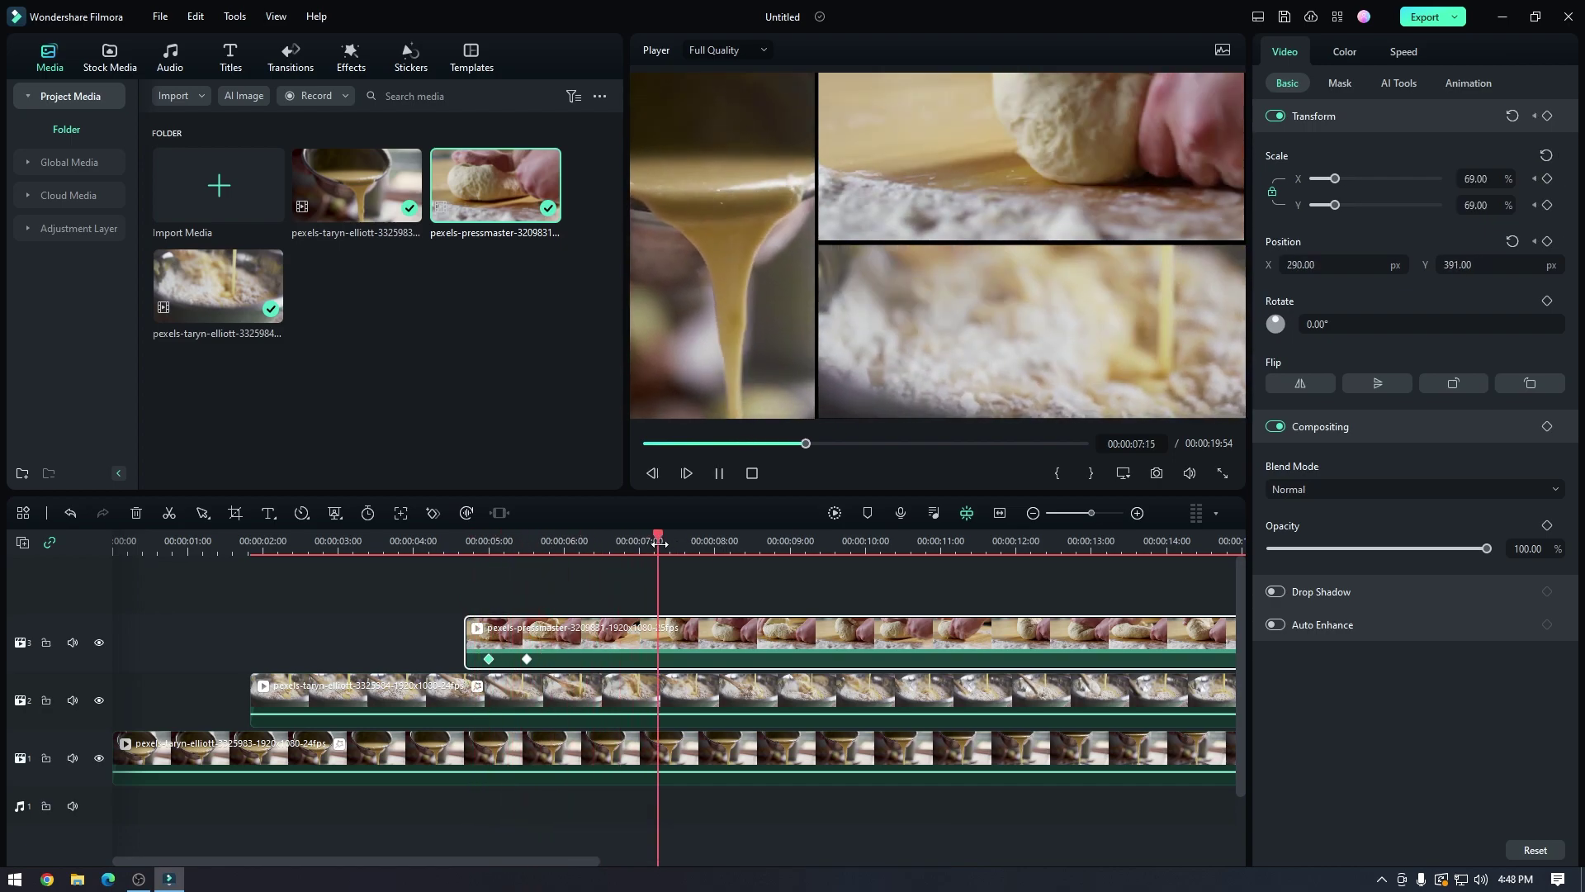
left_click(450, 543)
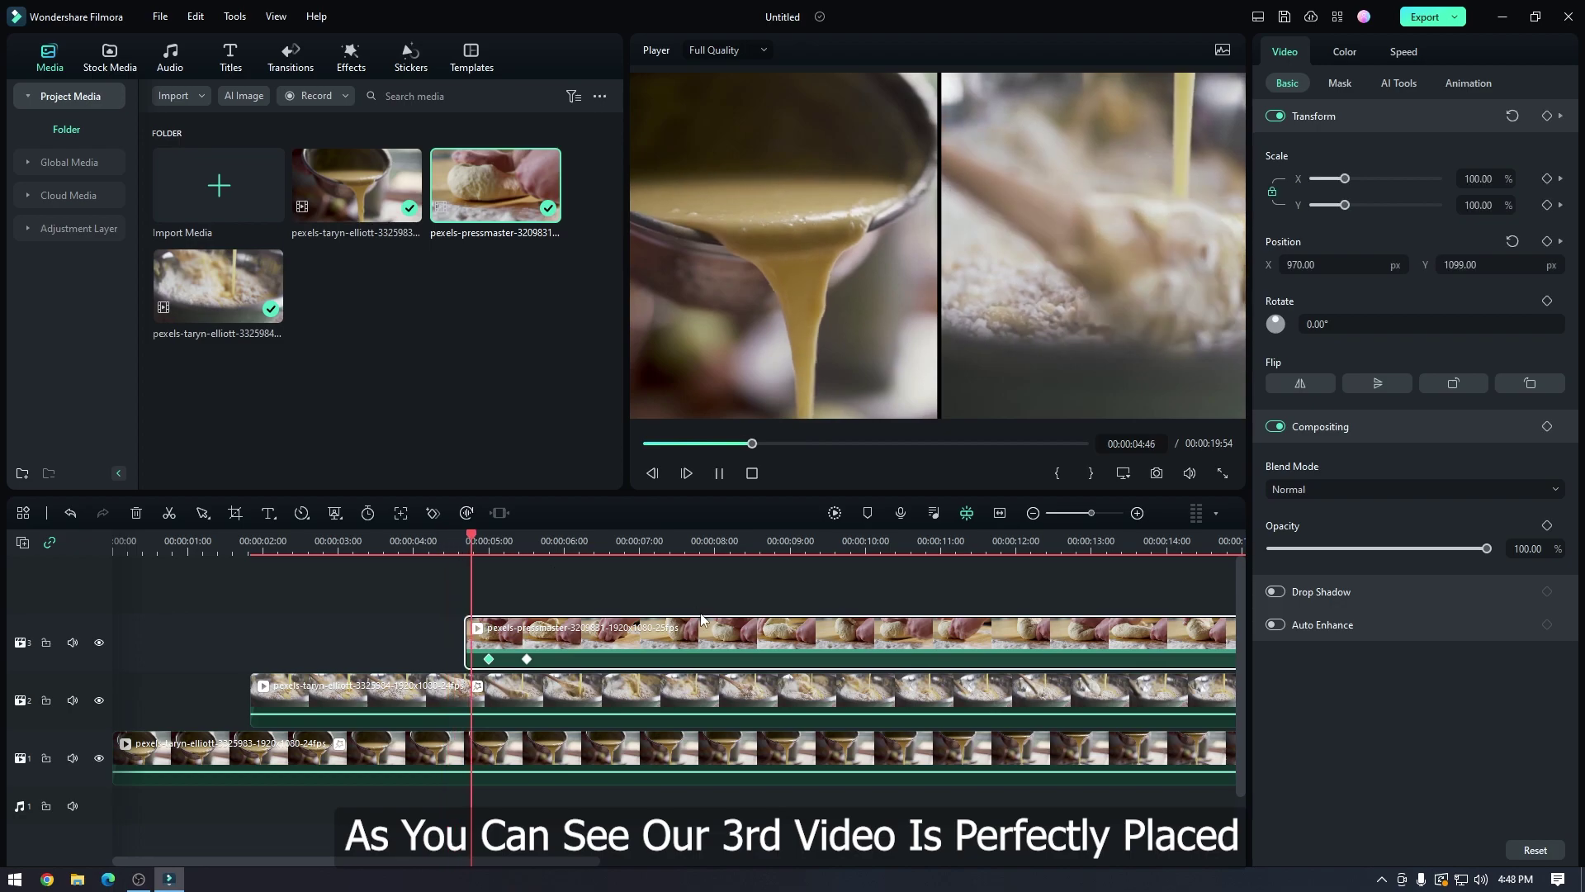
key("space")
Render the timeline for a full preview.
left_click(834, 514)
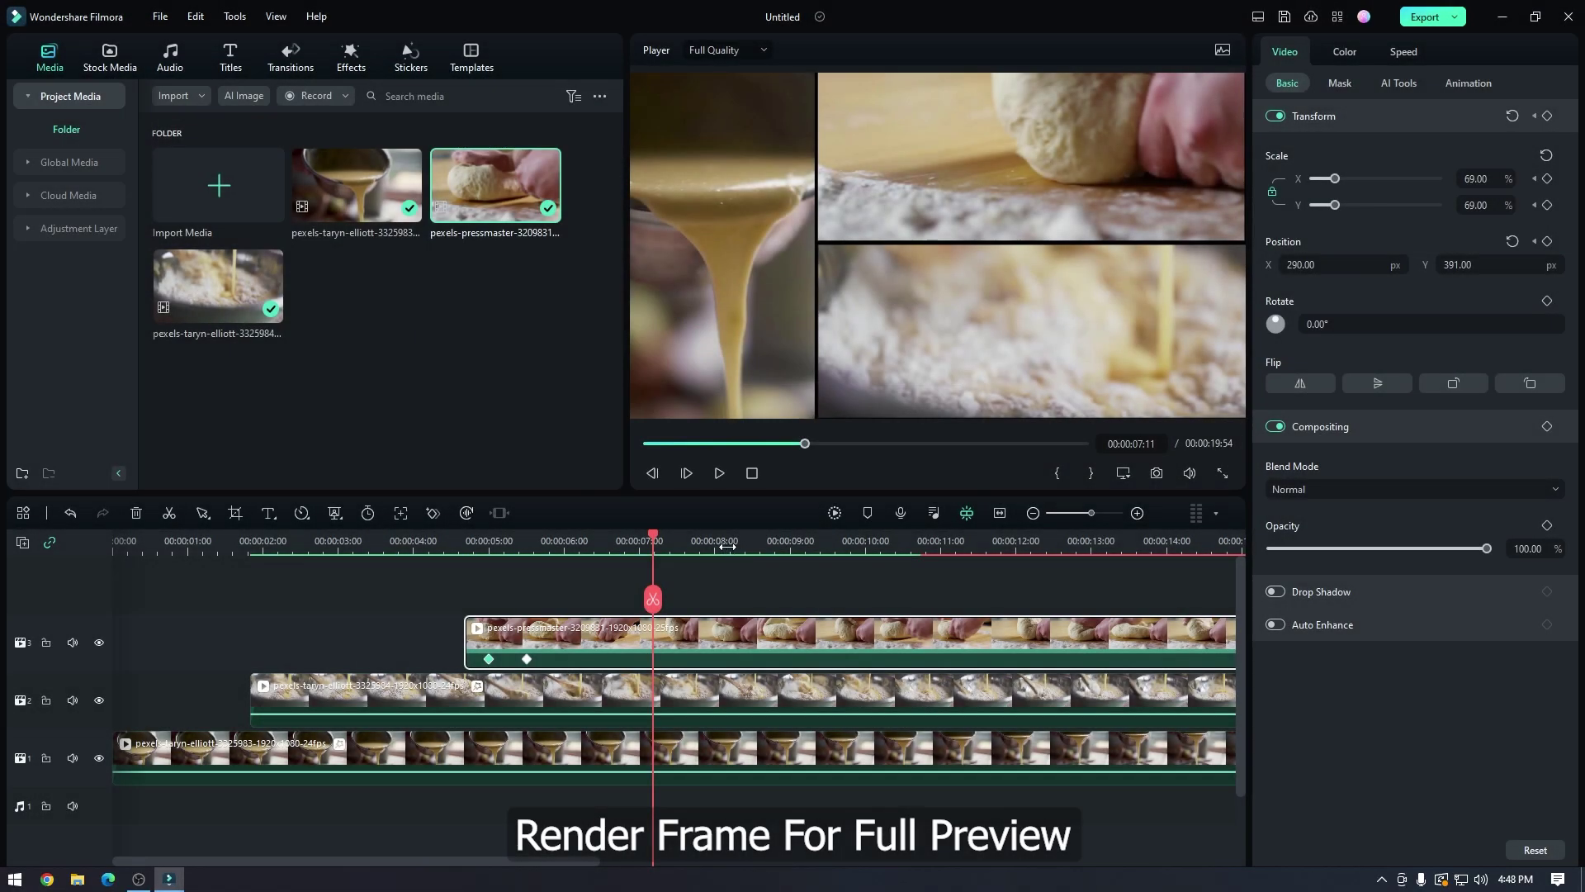
Fit the whole project in the timeline and play the split-screen animation from the beginning.
key("shift+z")
key("Home")
left_click(719, 473)
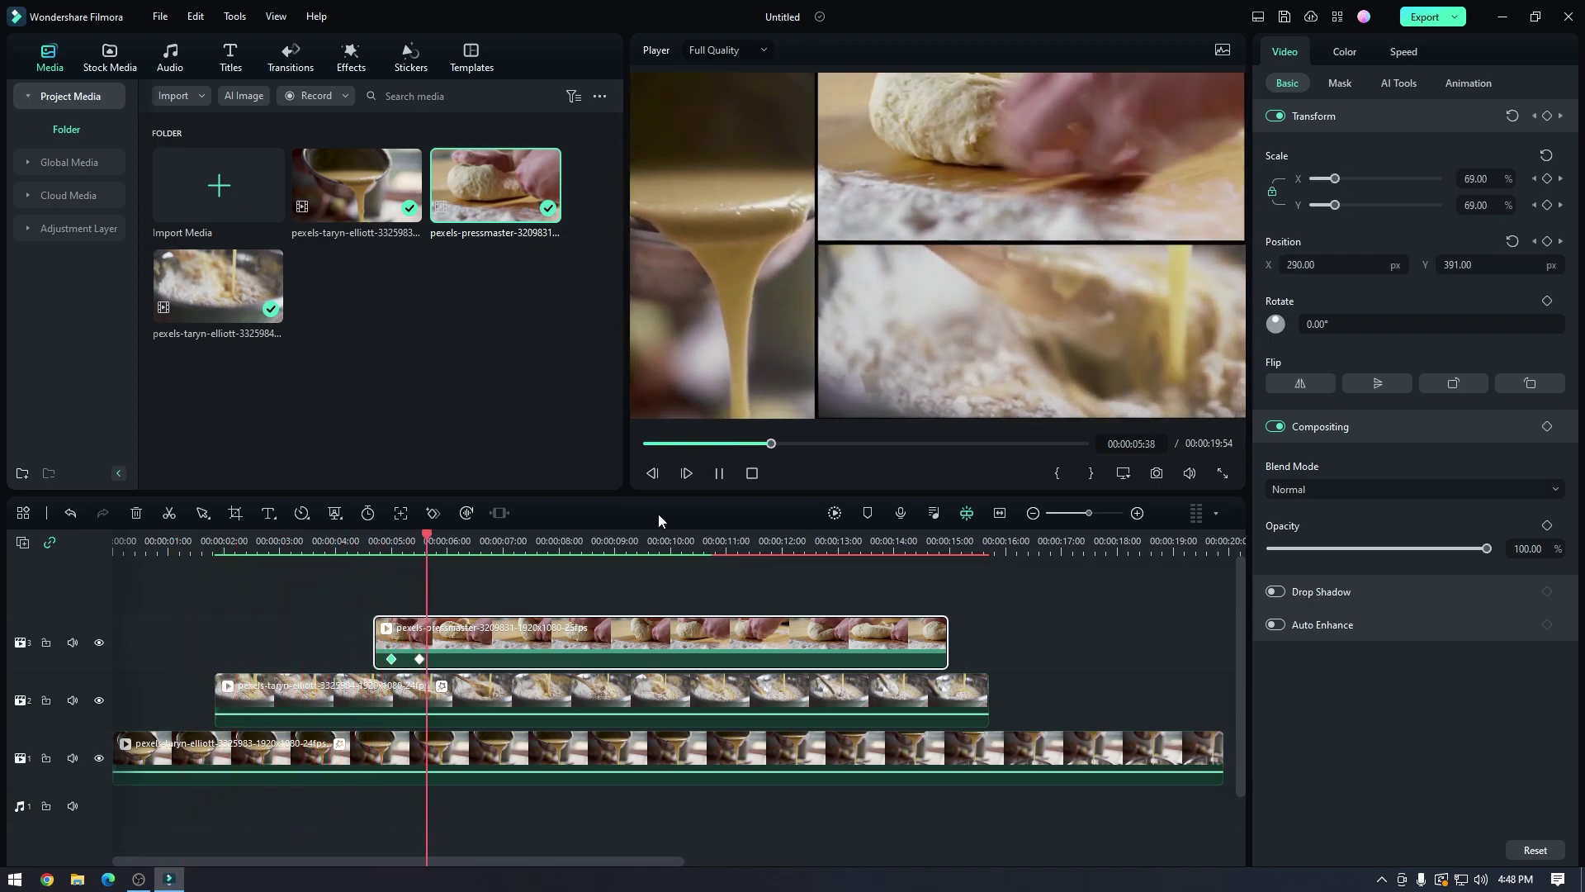
Replay the animation from about 00:00:01:00, and again from about 00:00:04:00, to review how the second and third clips enter.
left_click(174, 544)
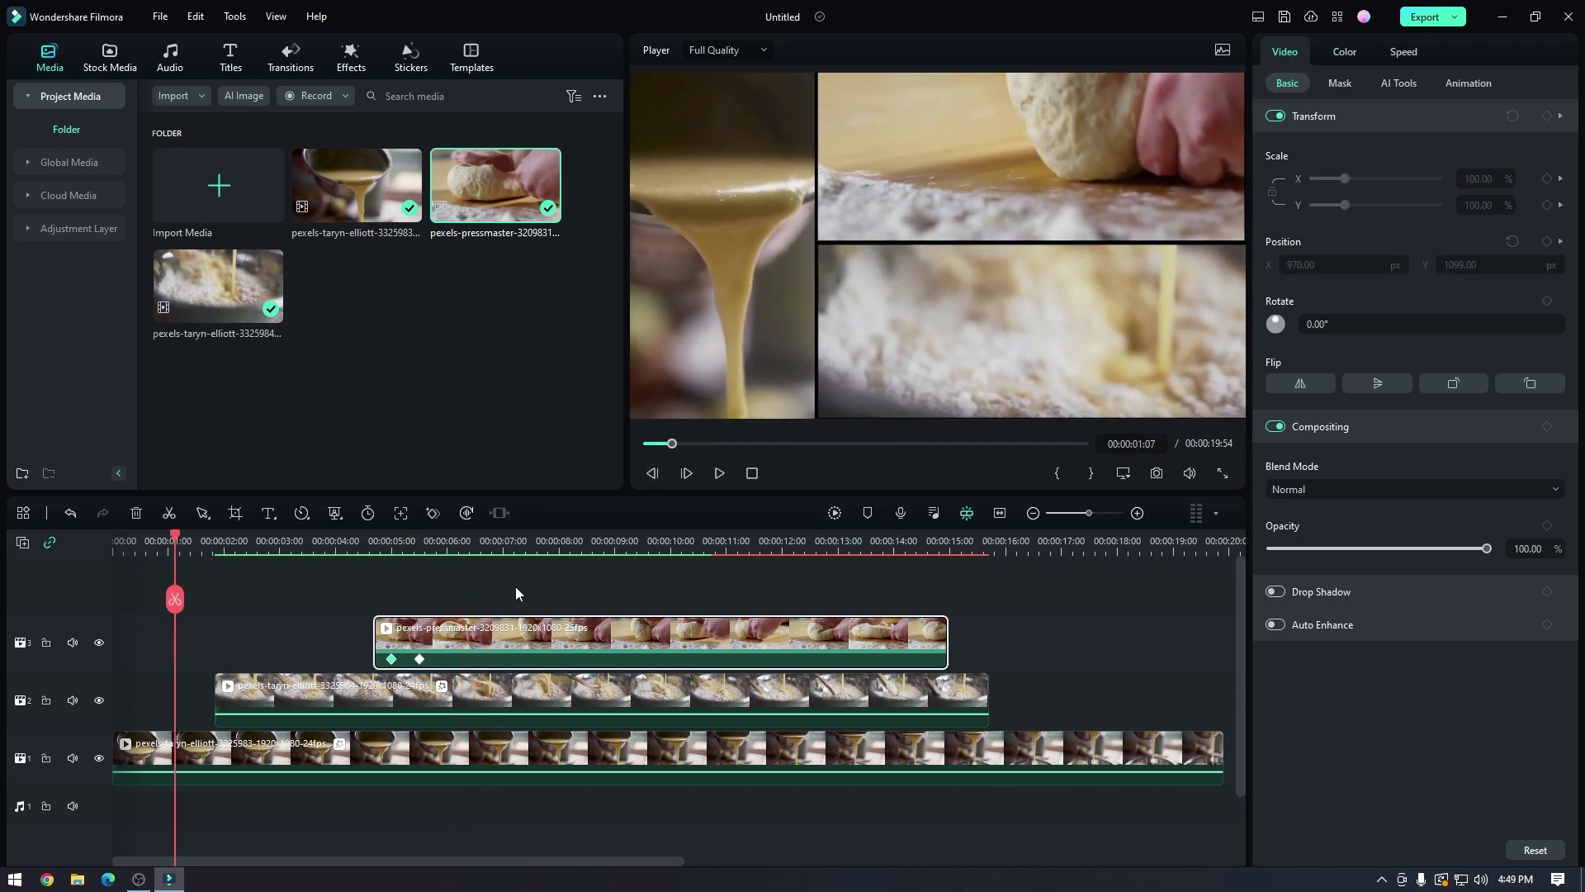
key("space")
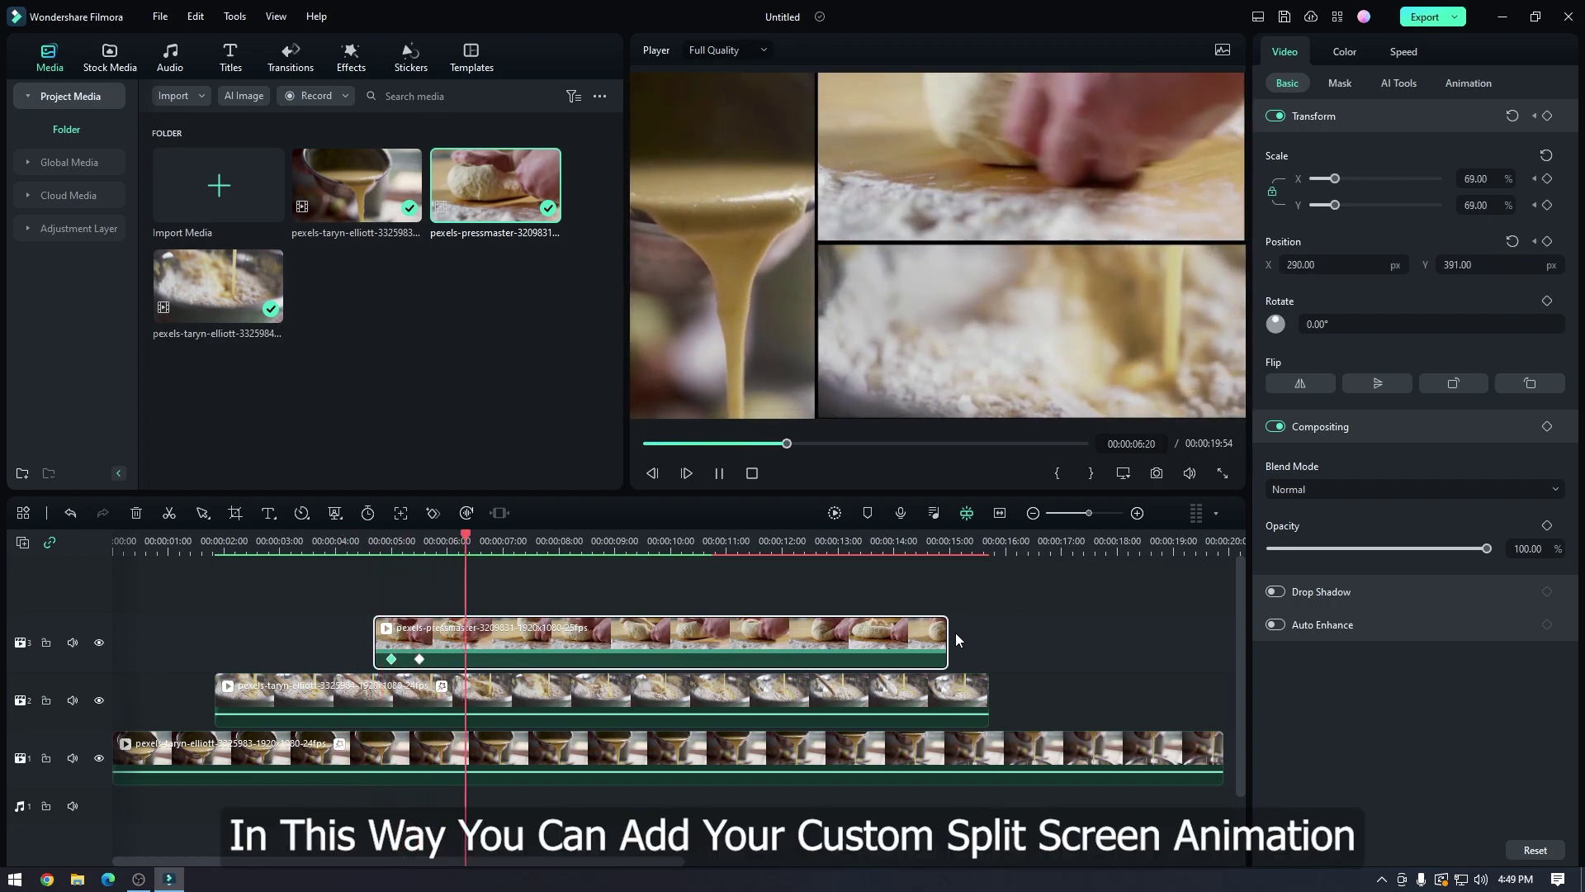
key("space")
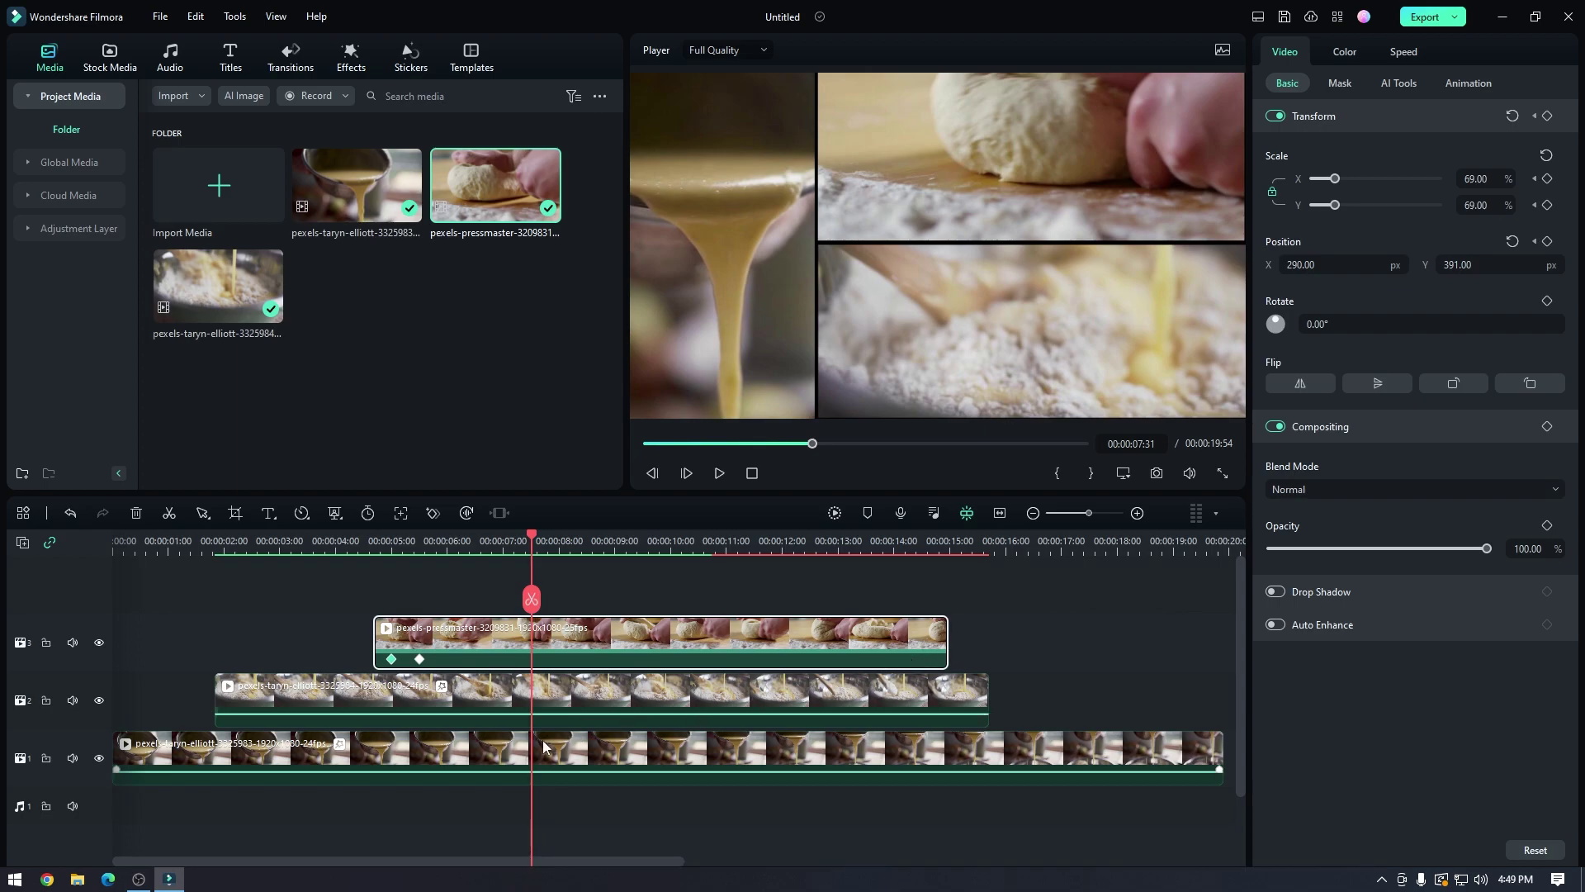
left_click(343, 551)
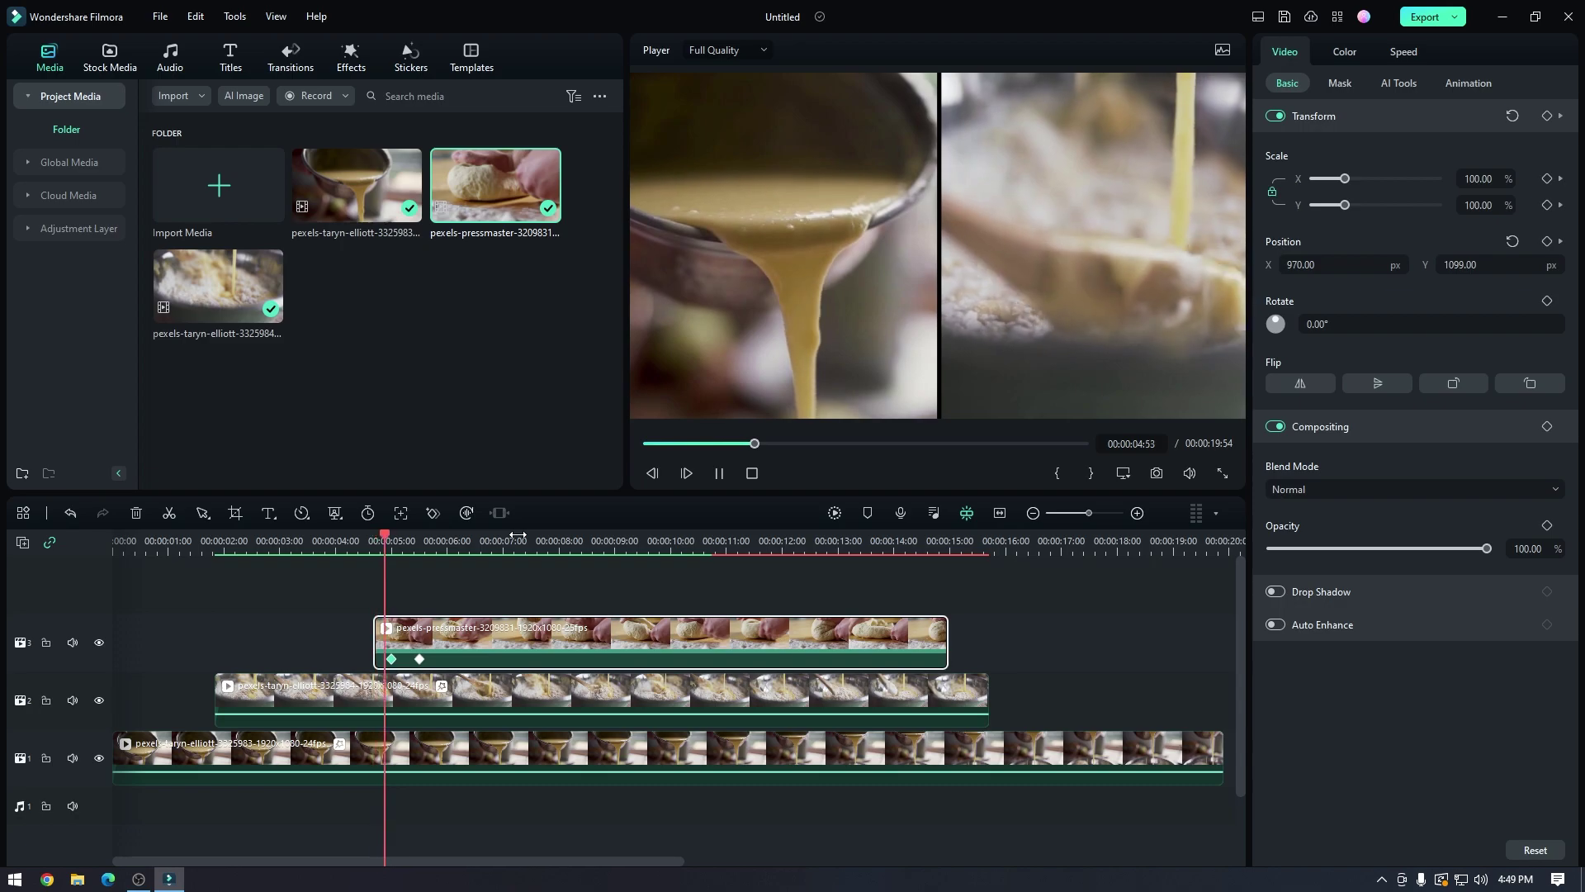
key("space")
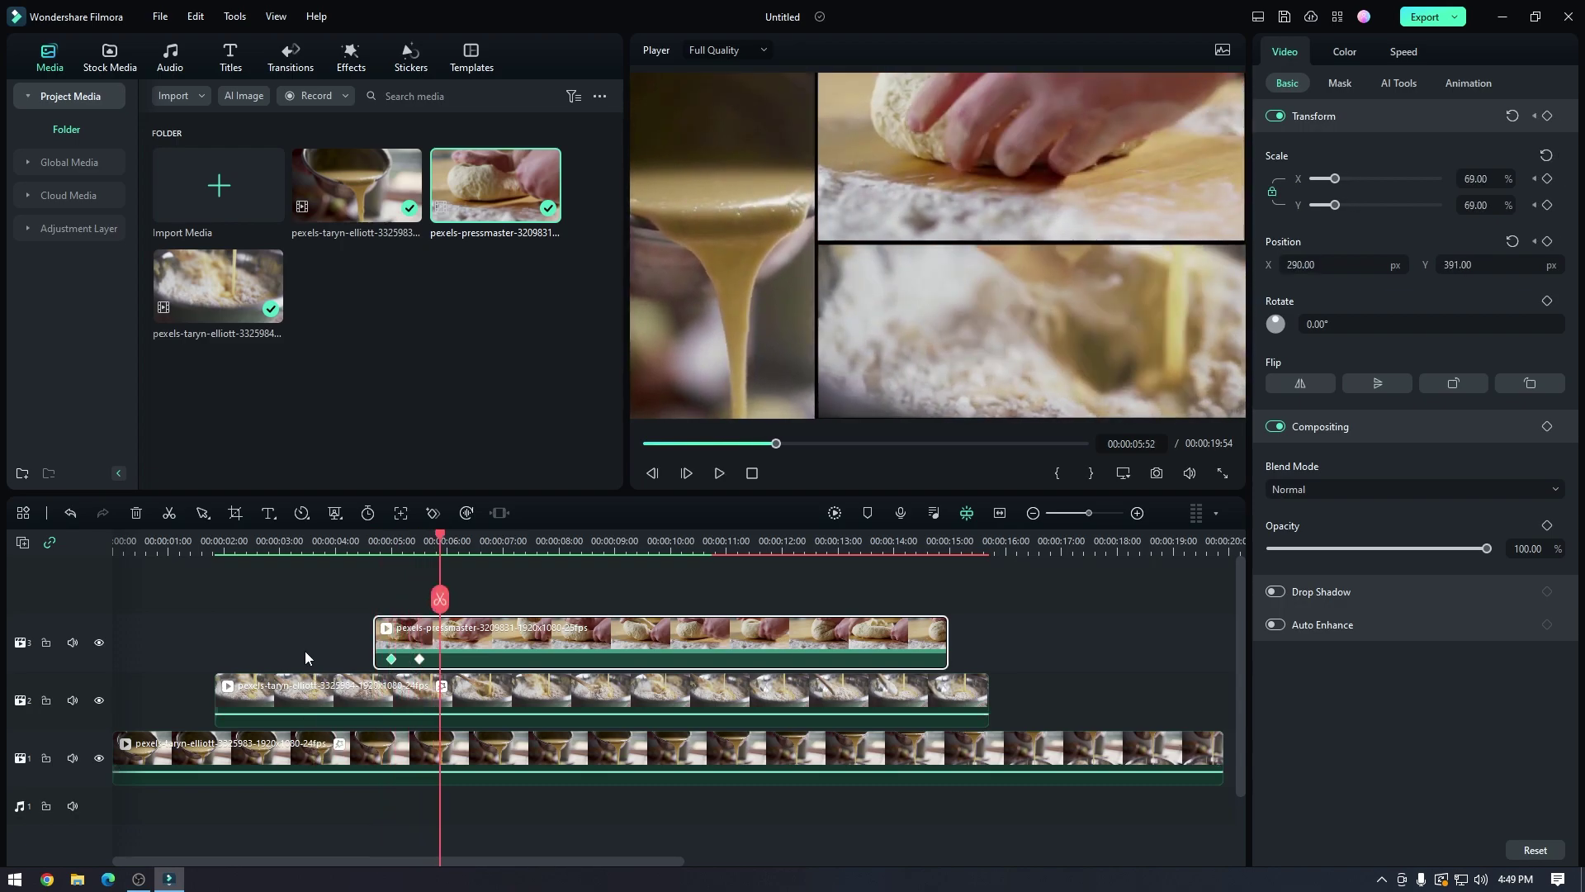